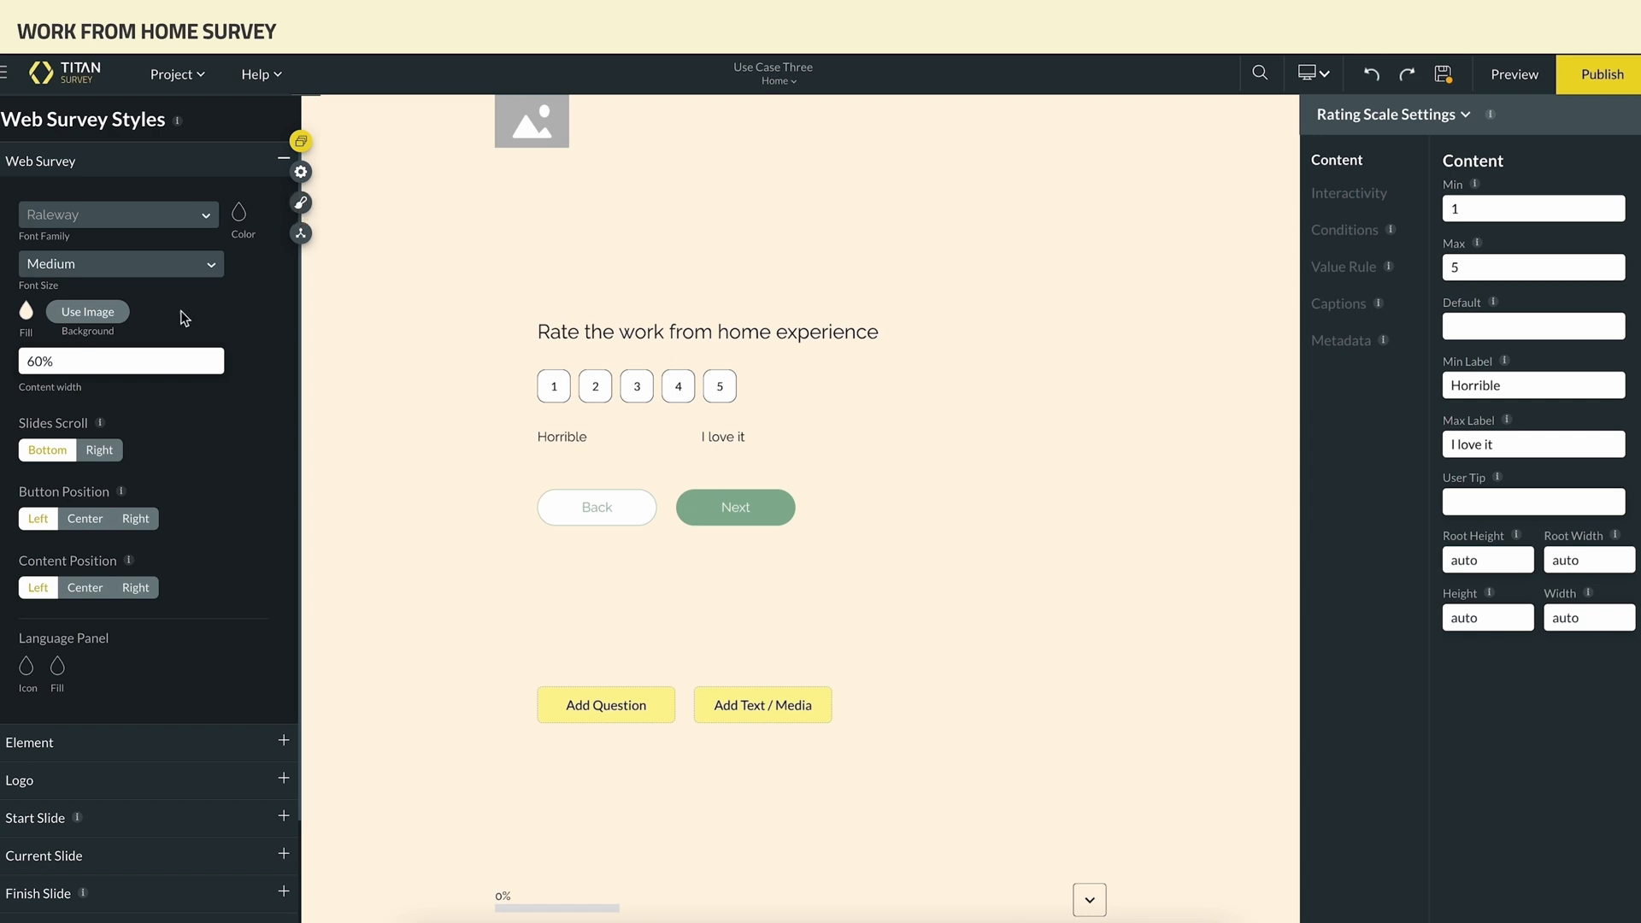
# - Set the web survey's background fill colour to #F8F9F9
pyautogui.click(26, 312)
pyautogui.doubleClick(109, 506)
pyautogui.write('F8F9F9')
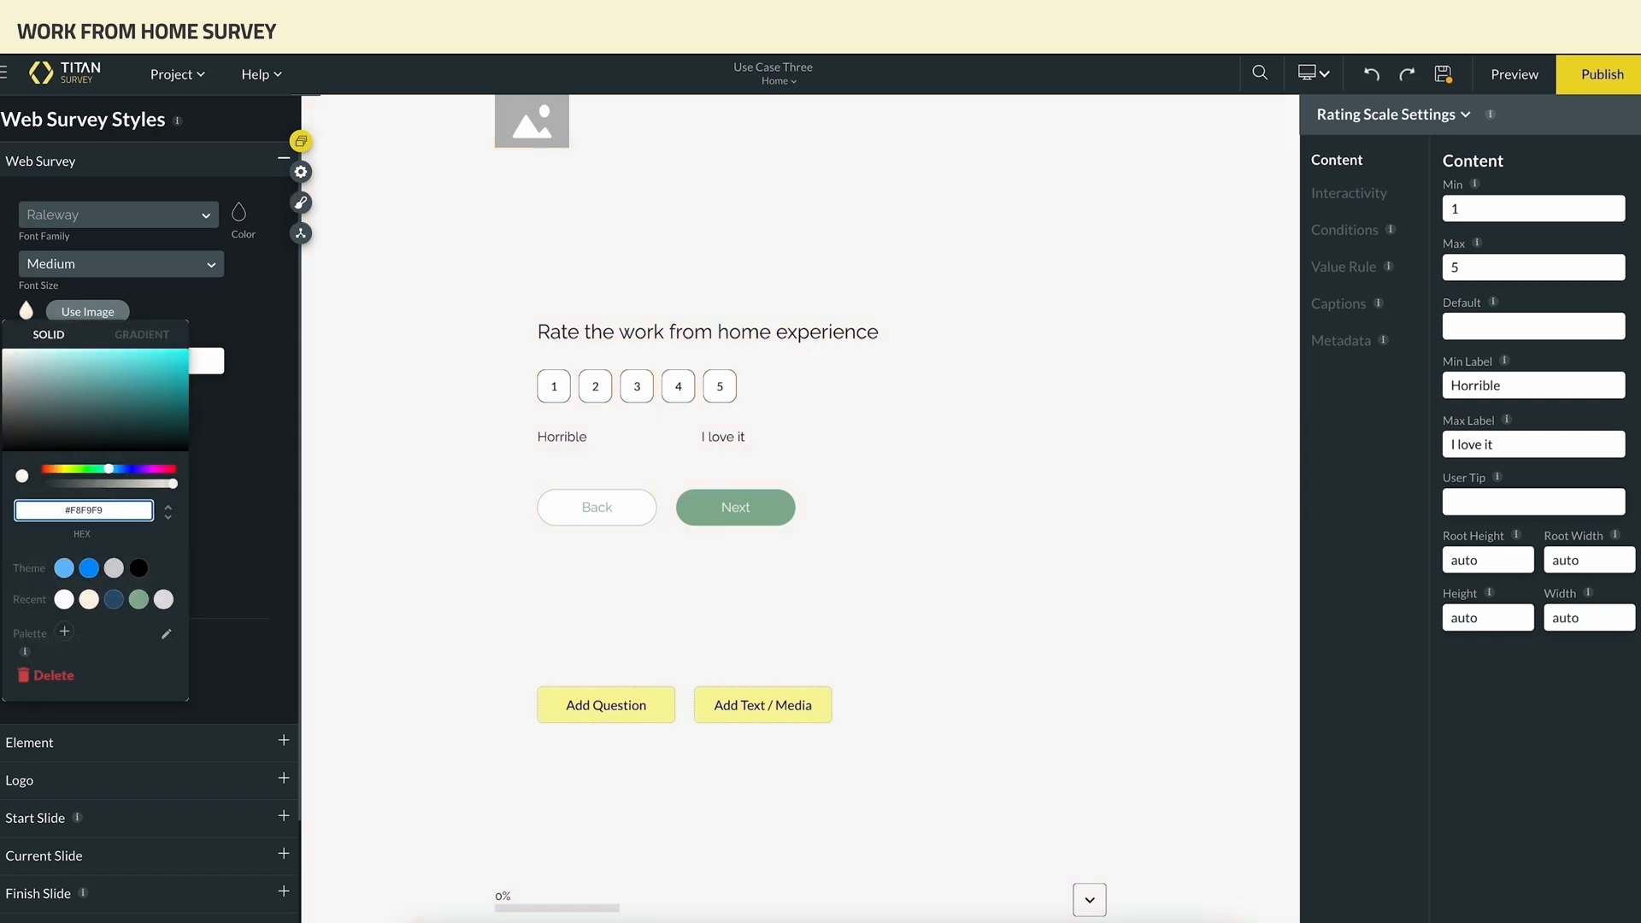
pyautogui.click(224, 449)
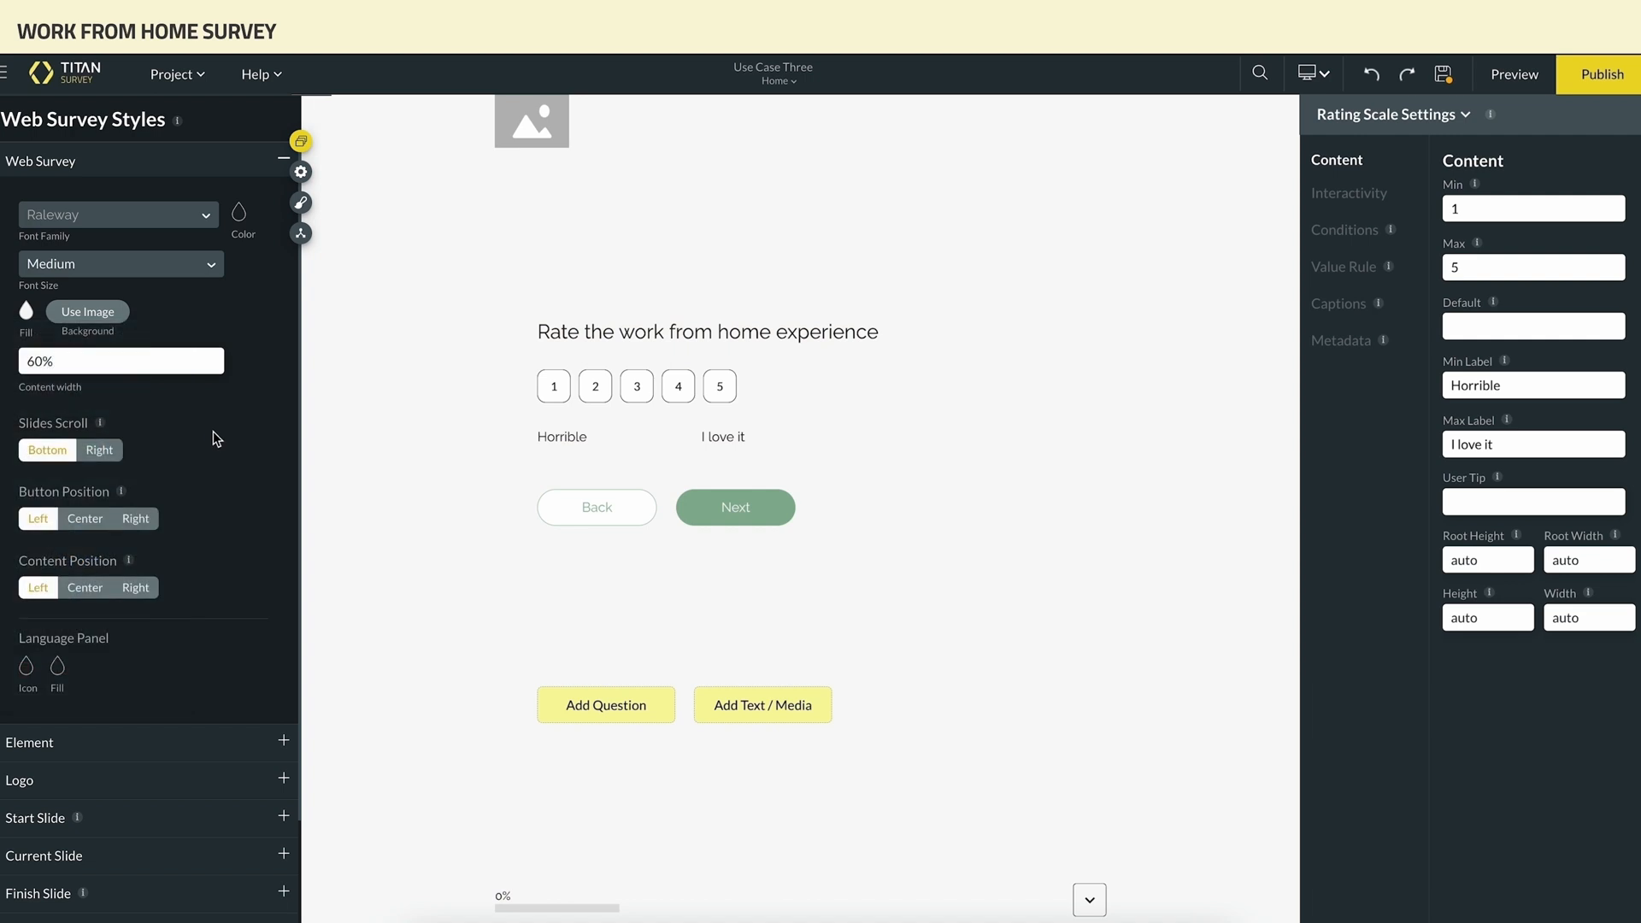
# - Change the web survey's font family to Helvetica and its text colour to #404040
pyautogui.click(203, 224)
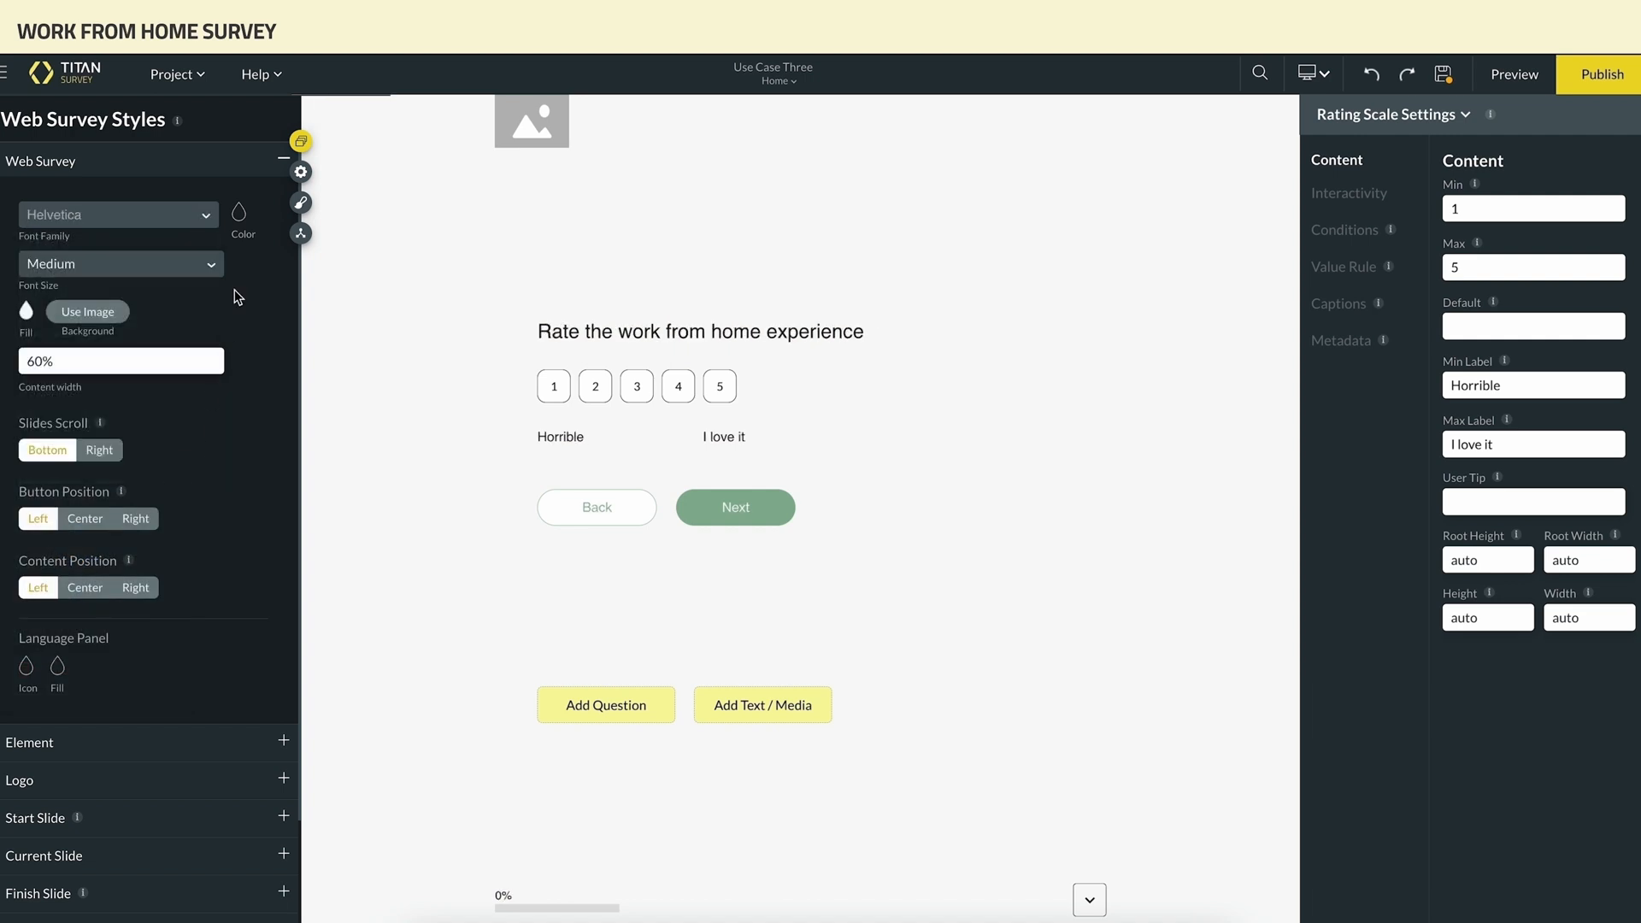
pyautogui.click(242, 221)
pyautogui.doubleClick(258, 384)
pyautogui.write('#404040')
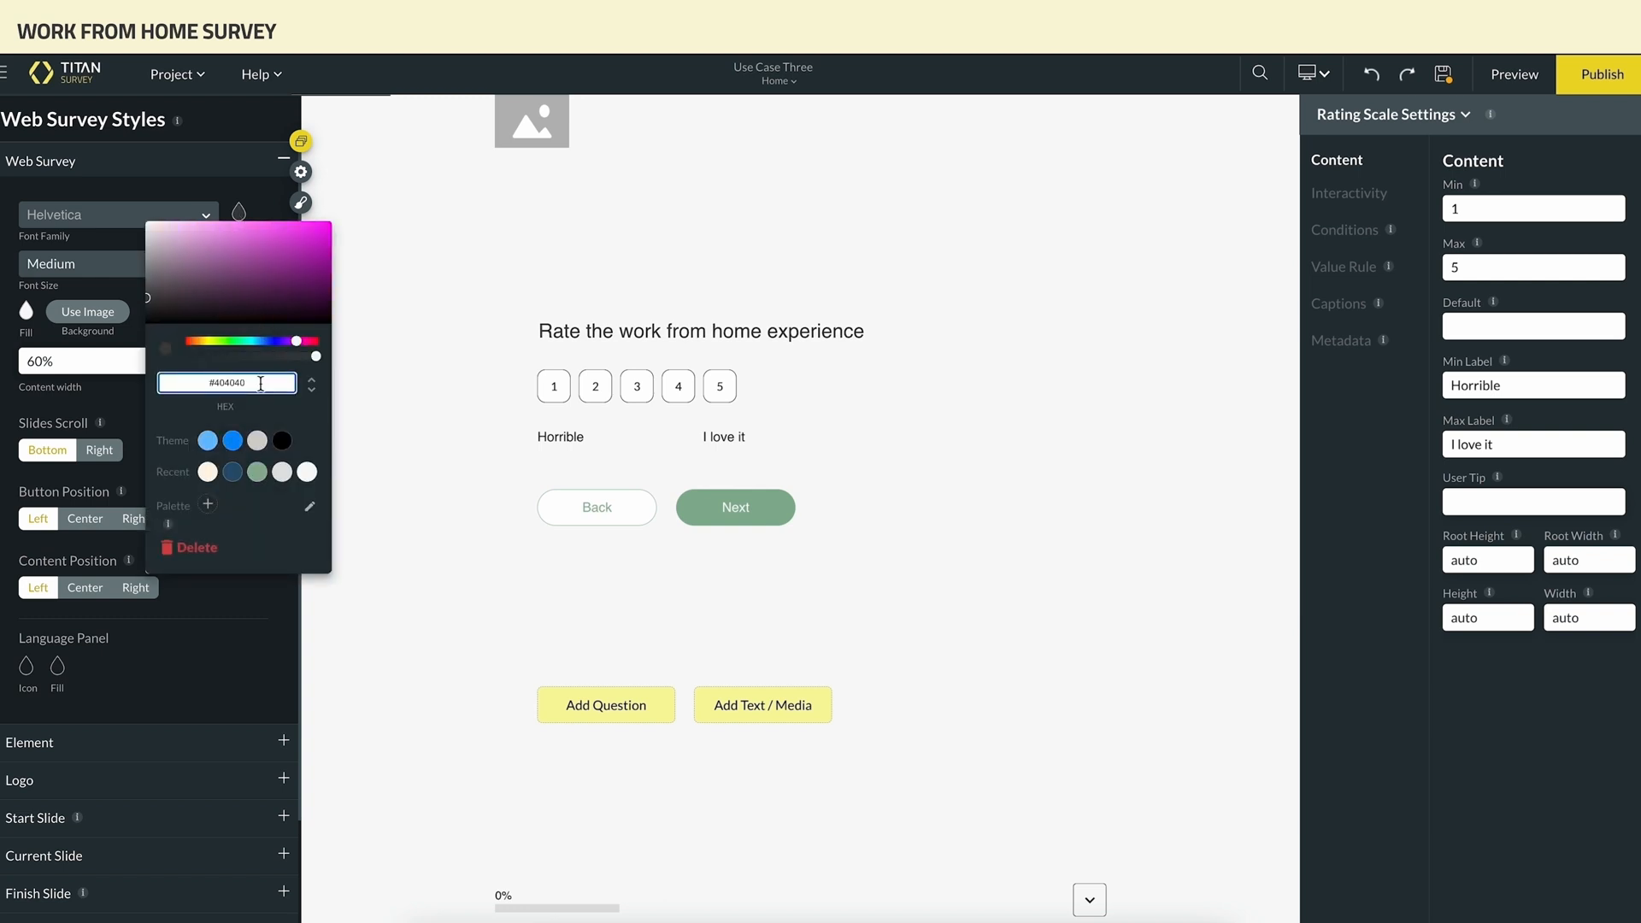
pyautogui.click(241, 189)
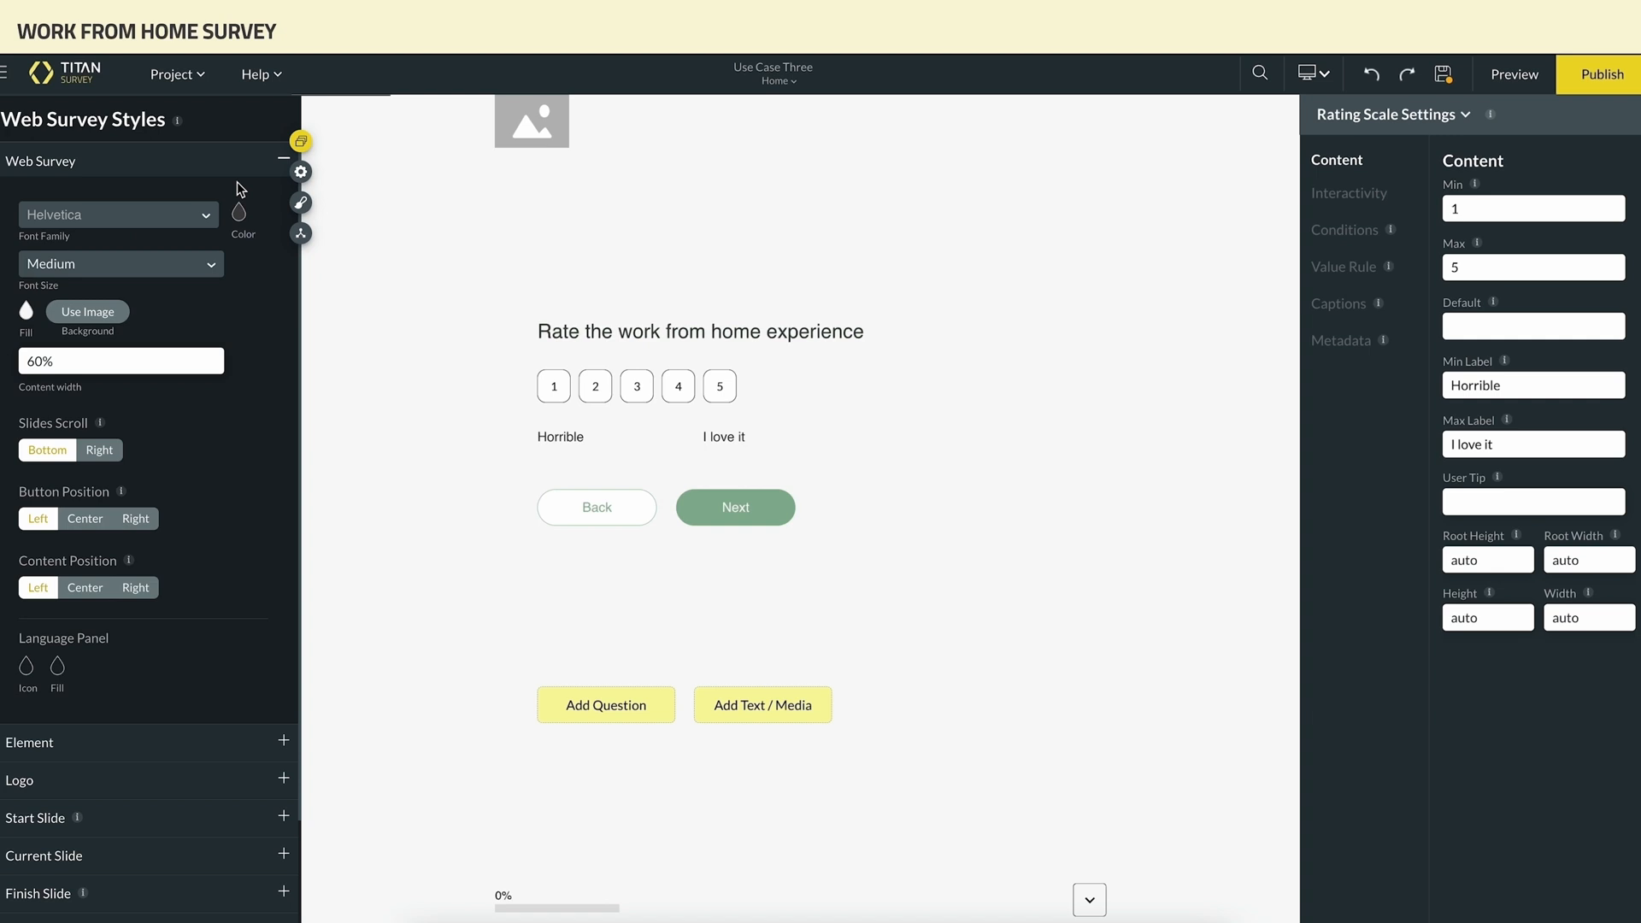
# - Upload LOGO.png from the Use Case Three folder and apply it to the logo placeholder above the question
pyautogui.click(518, 117)
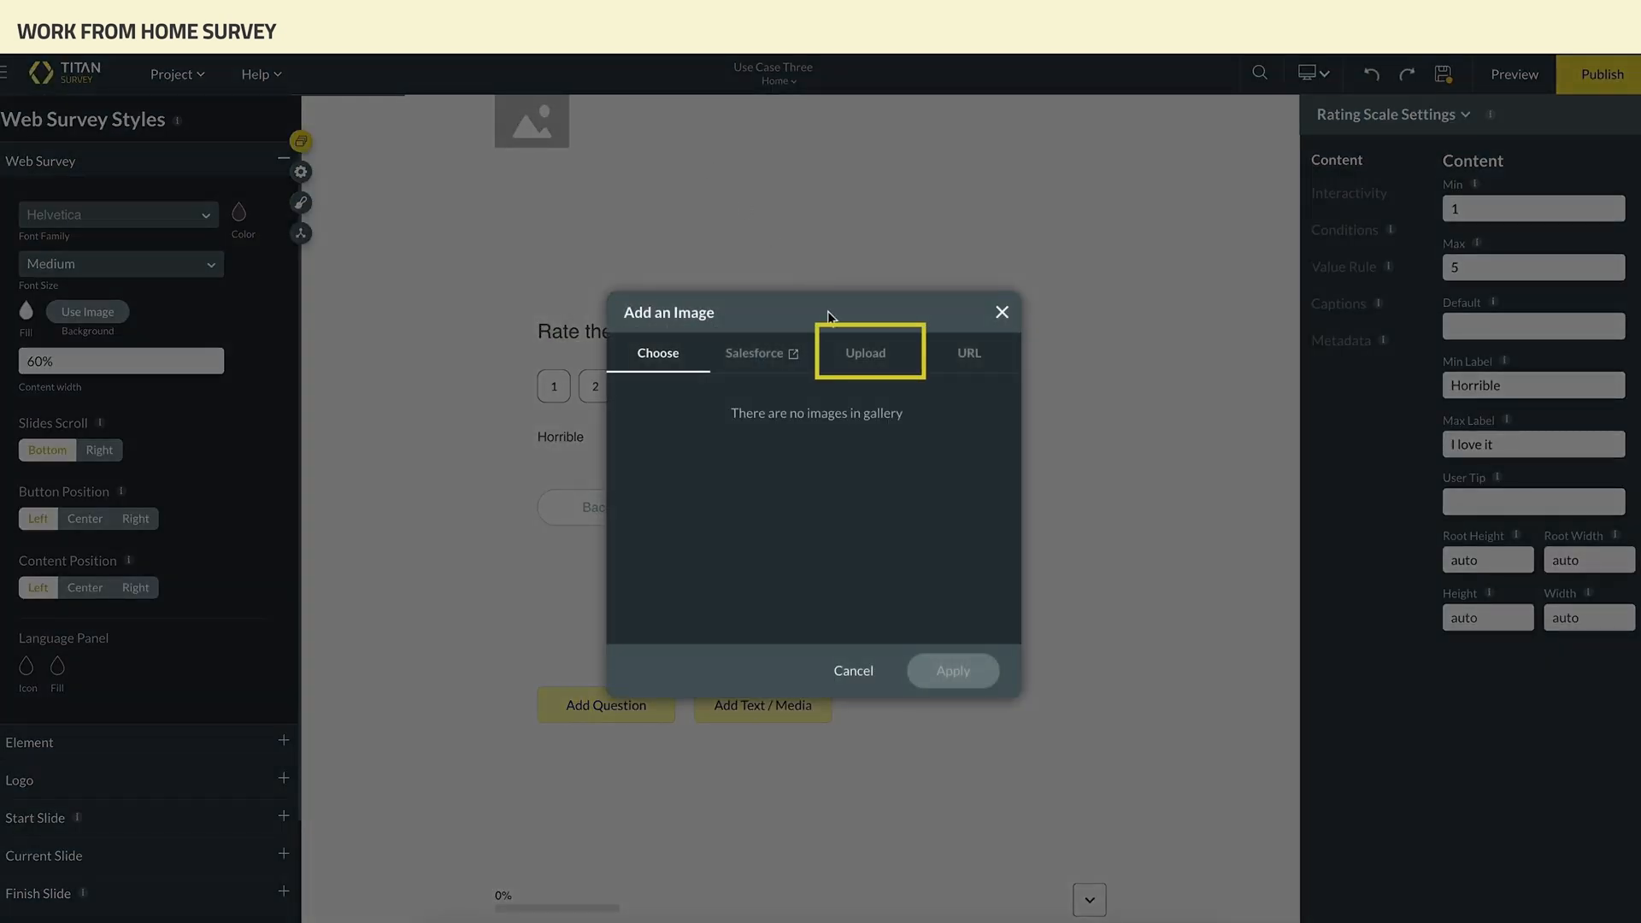
pyautogui.click(860, 355)
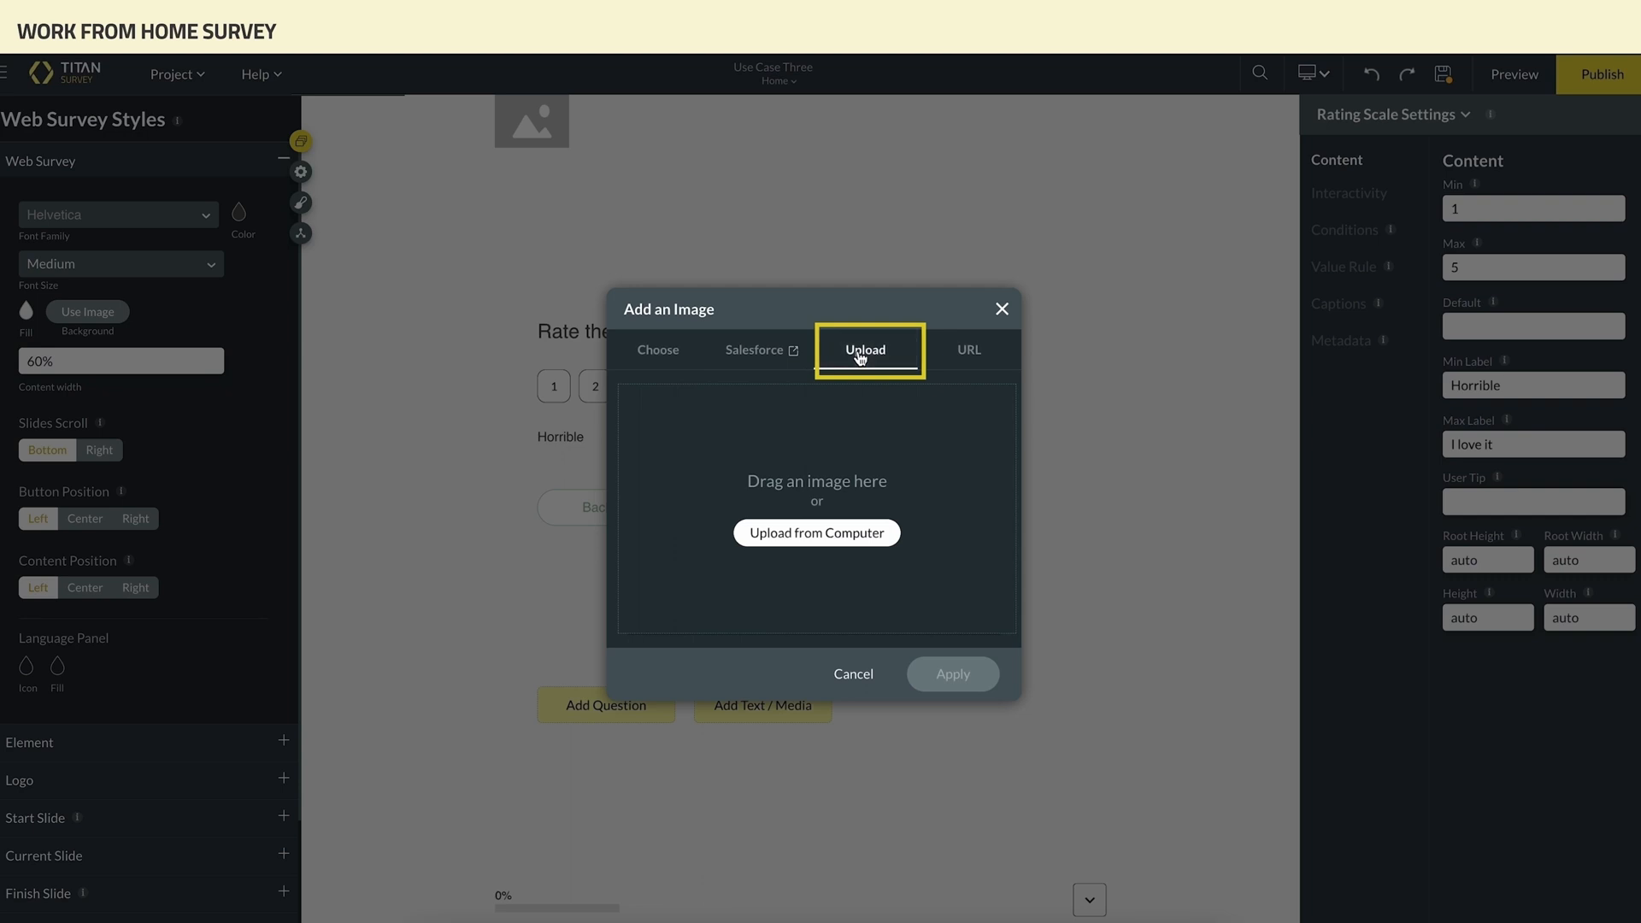
pyautogui.click(865, 537)
pyautogui.click(794, 312)
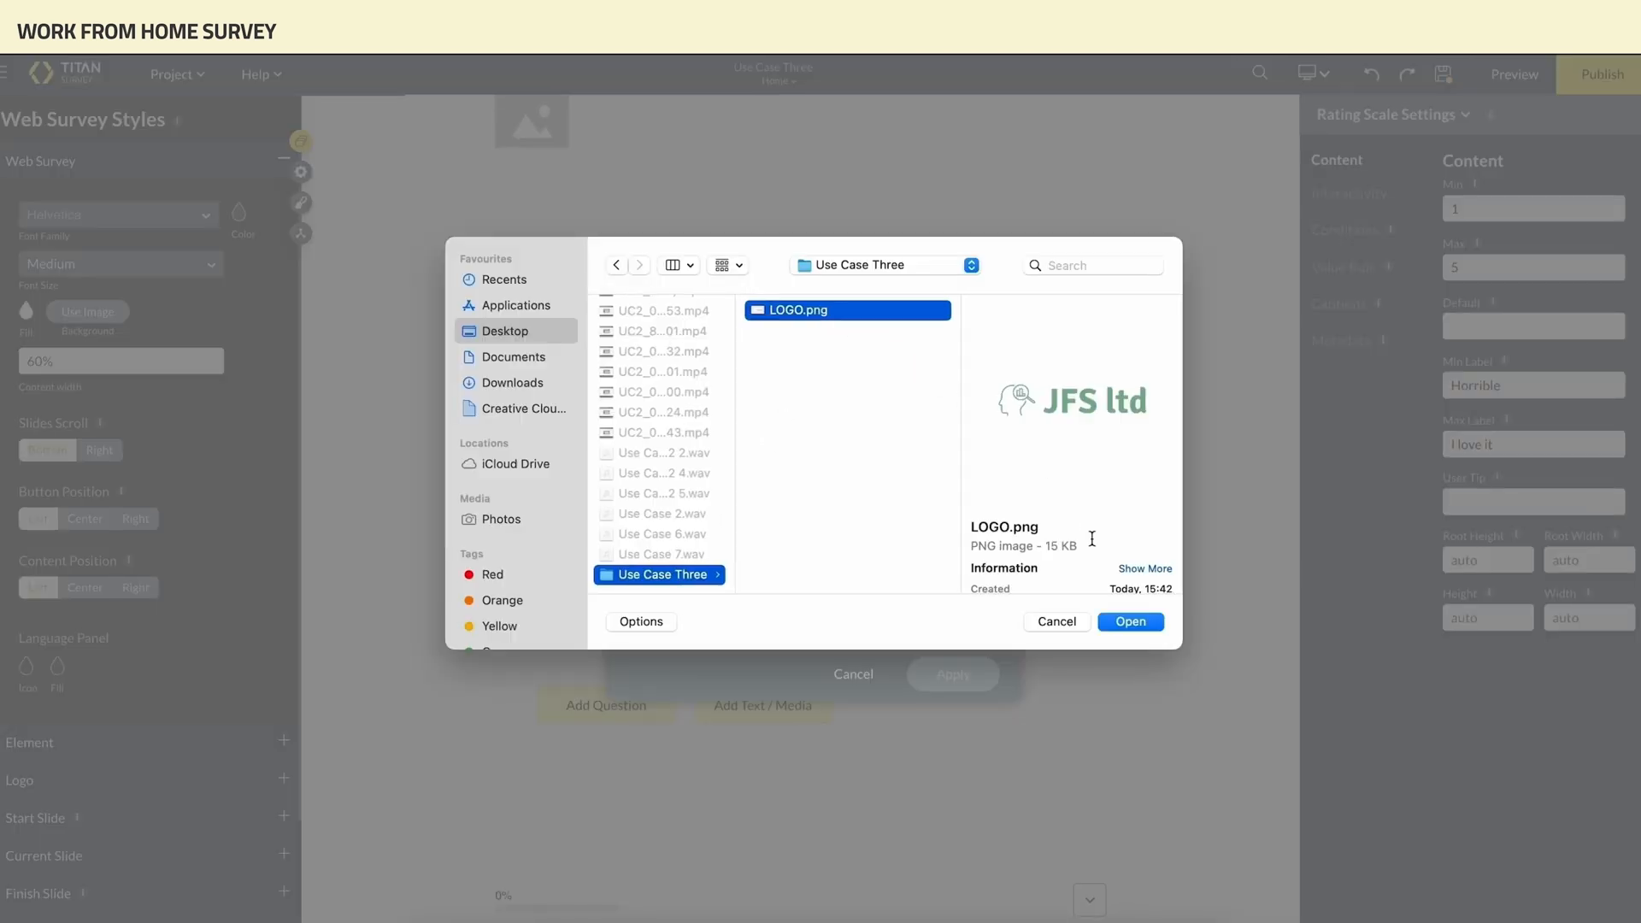
pyautogui.click(1116, 617)
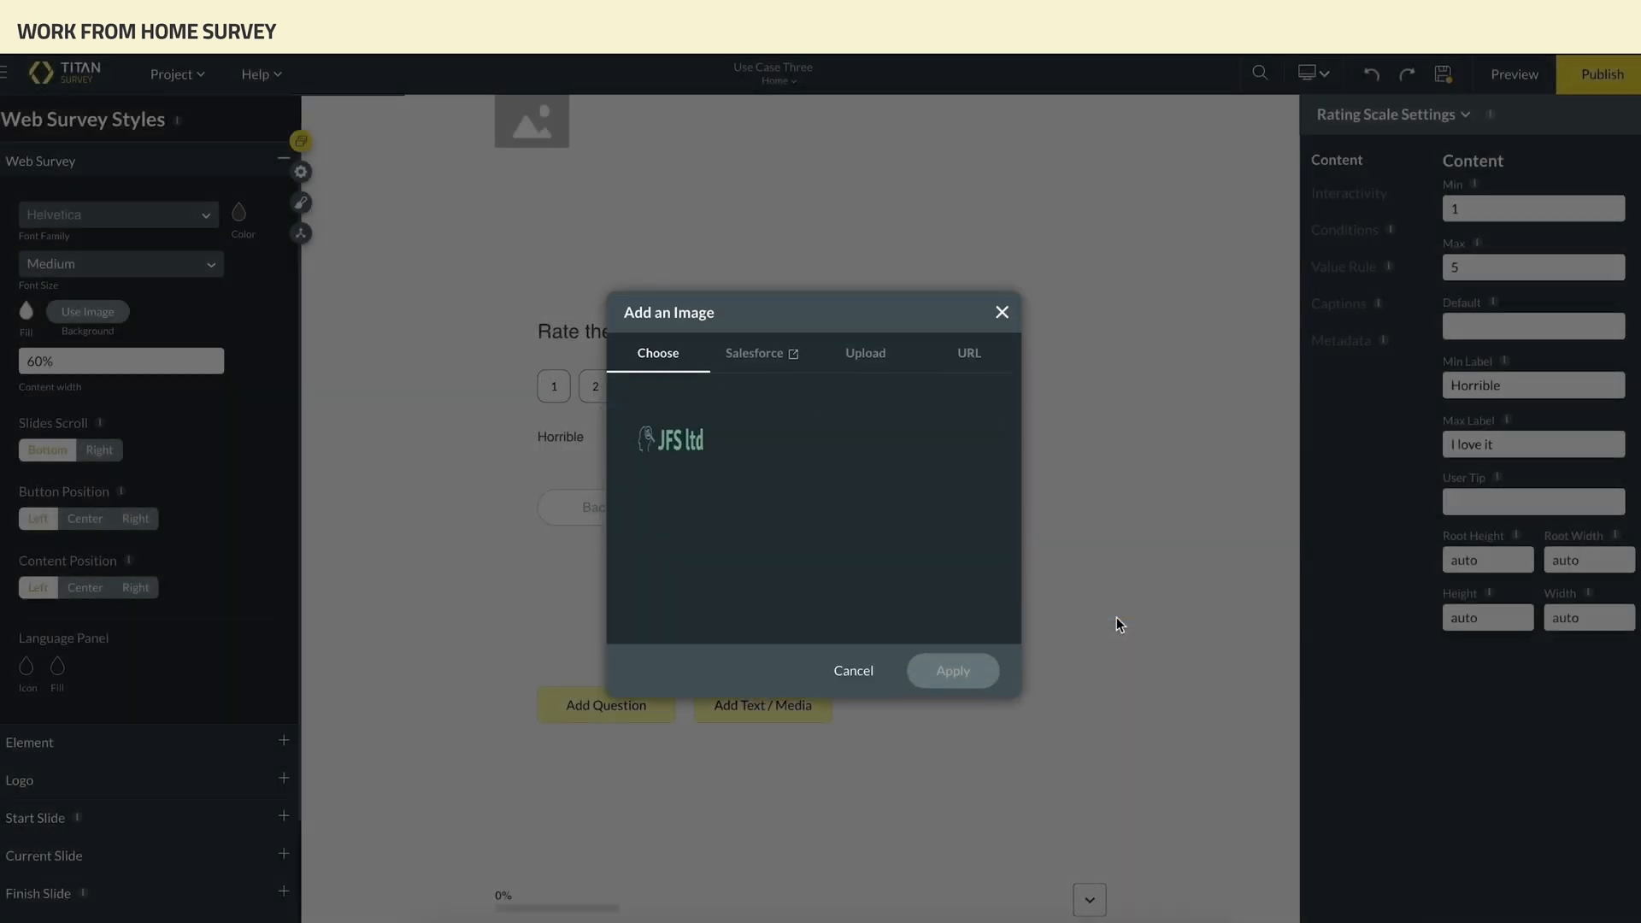
pyautogui.click(695, 453)
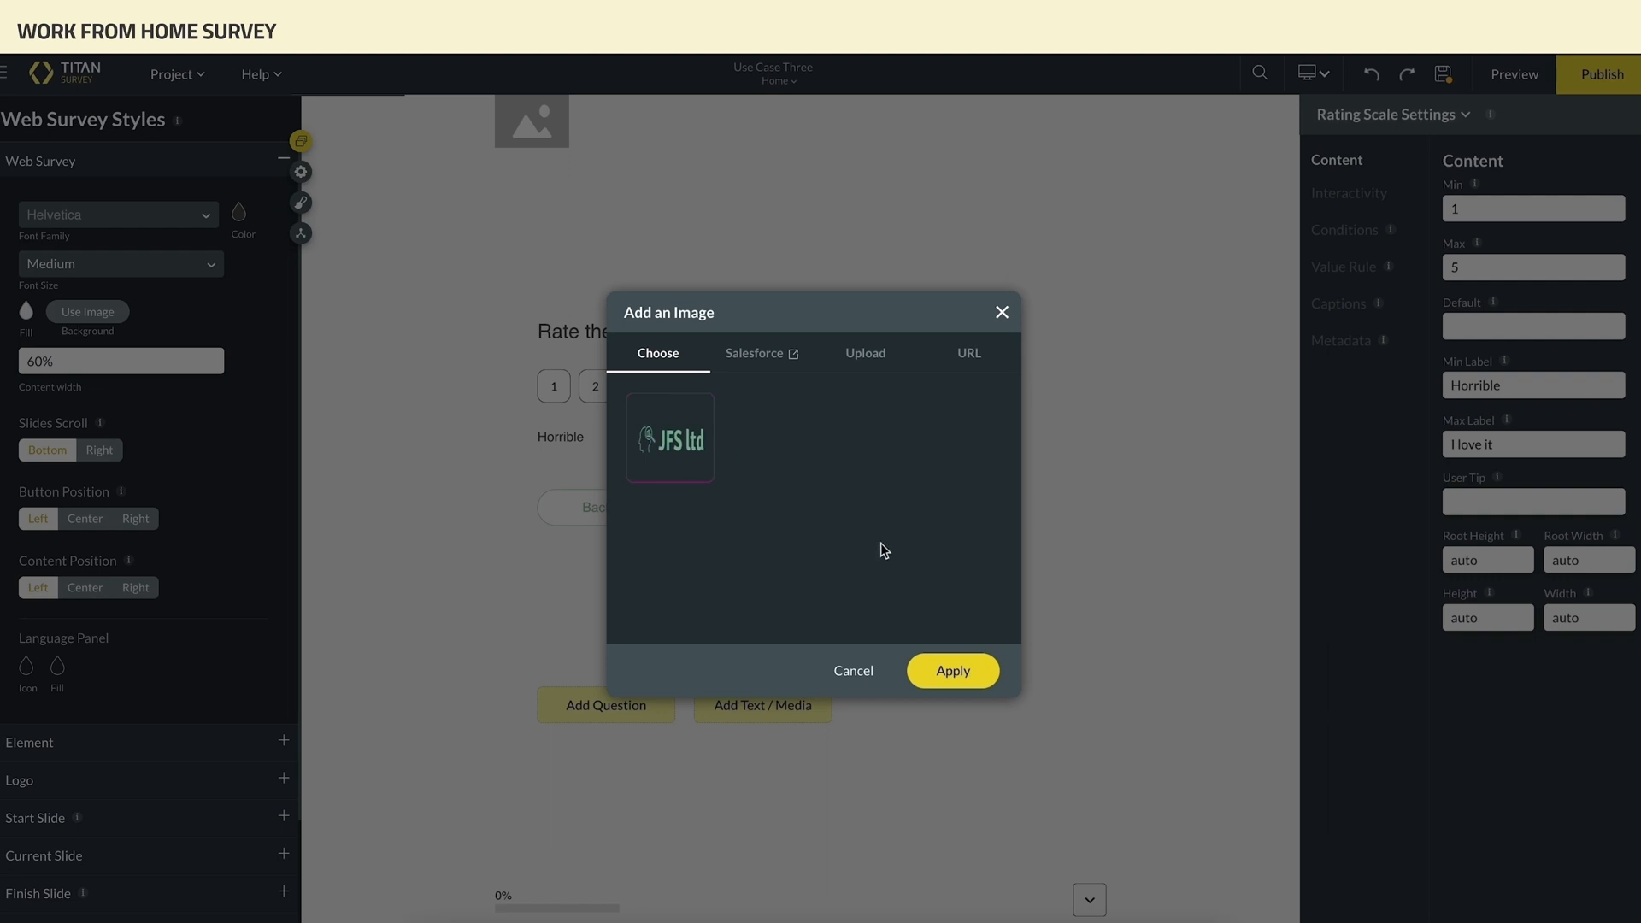
pyautogui.click(948, 672)
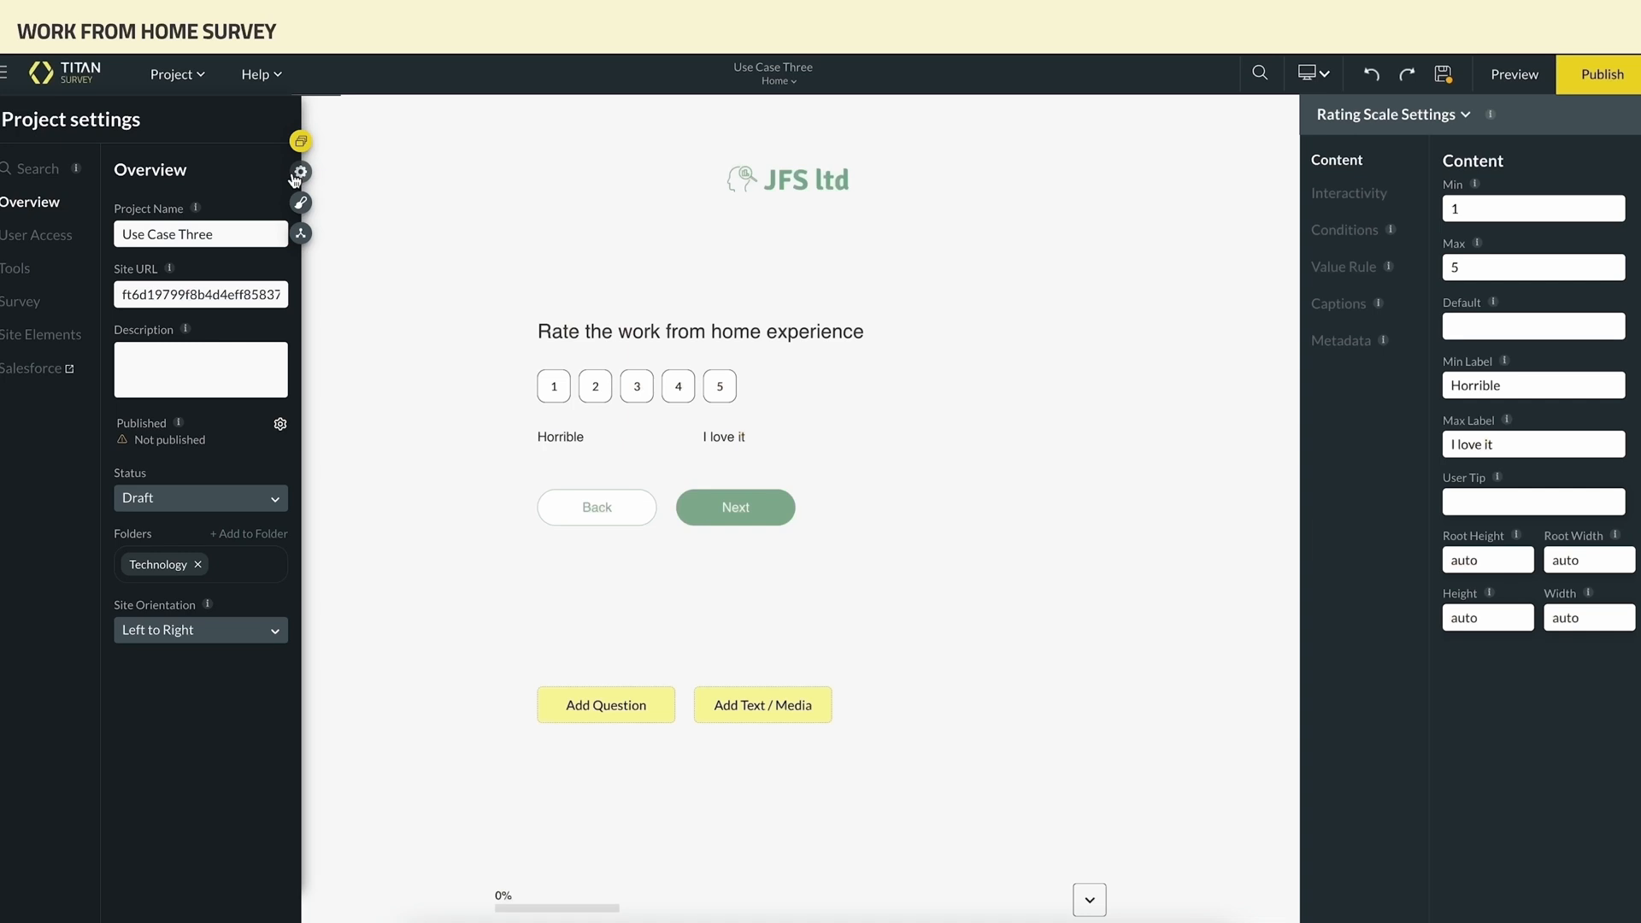
# - In the project's Survey Navigation settings, turn on the End Now and Start Over buttons and disable the Again button
pyautogui.click(36, 313)
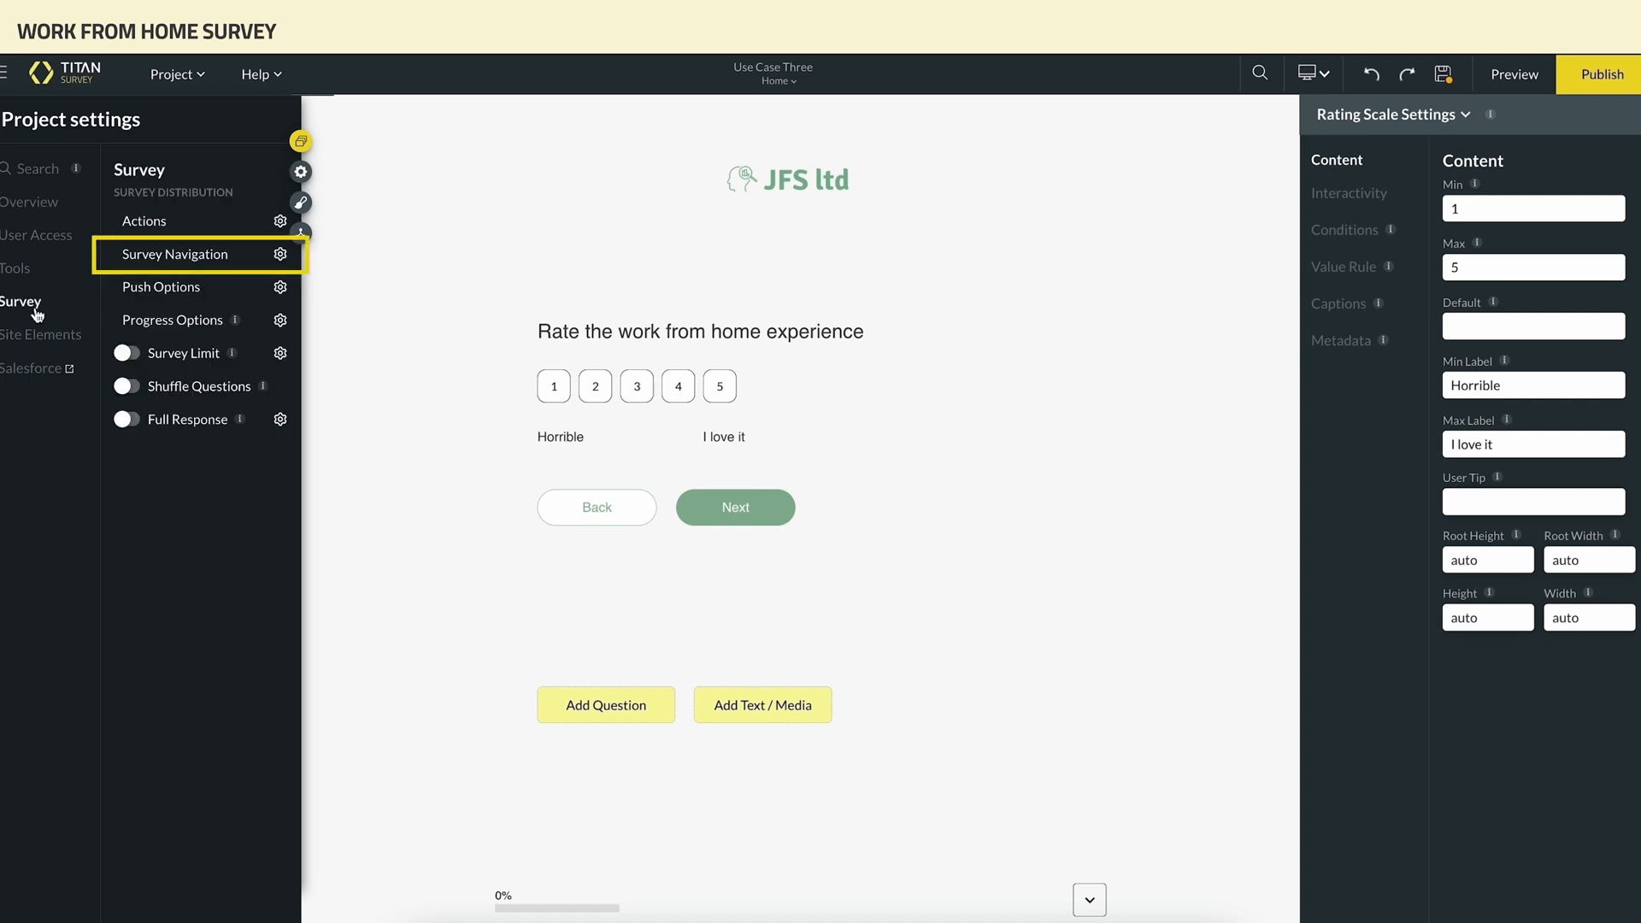
pyautogui.click(281, 256)
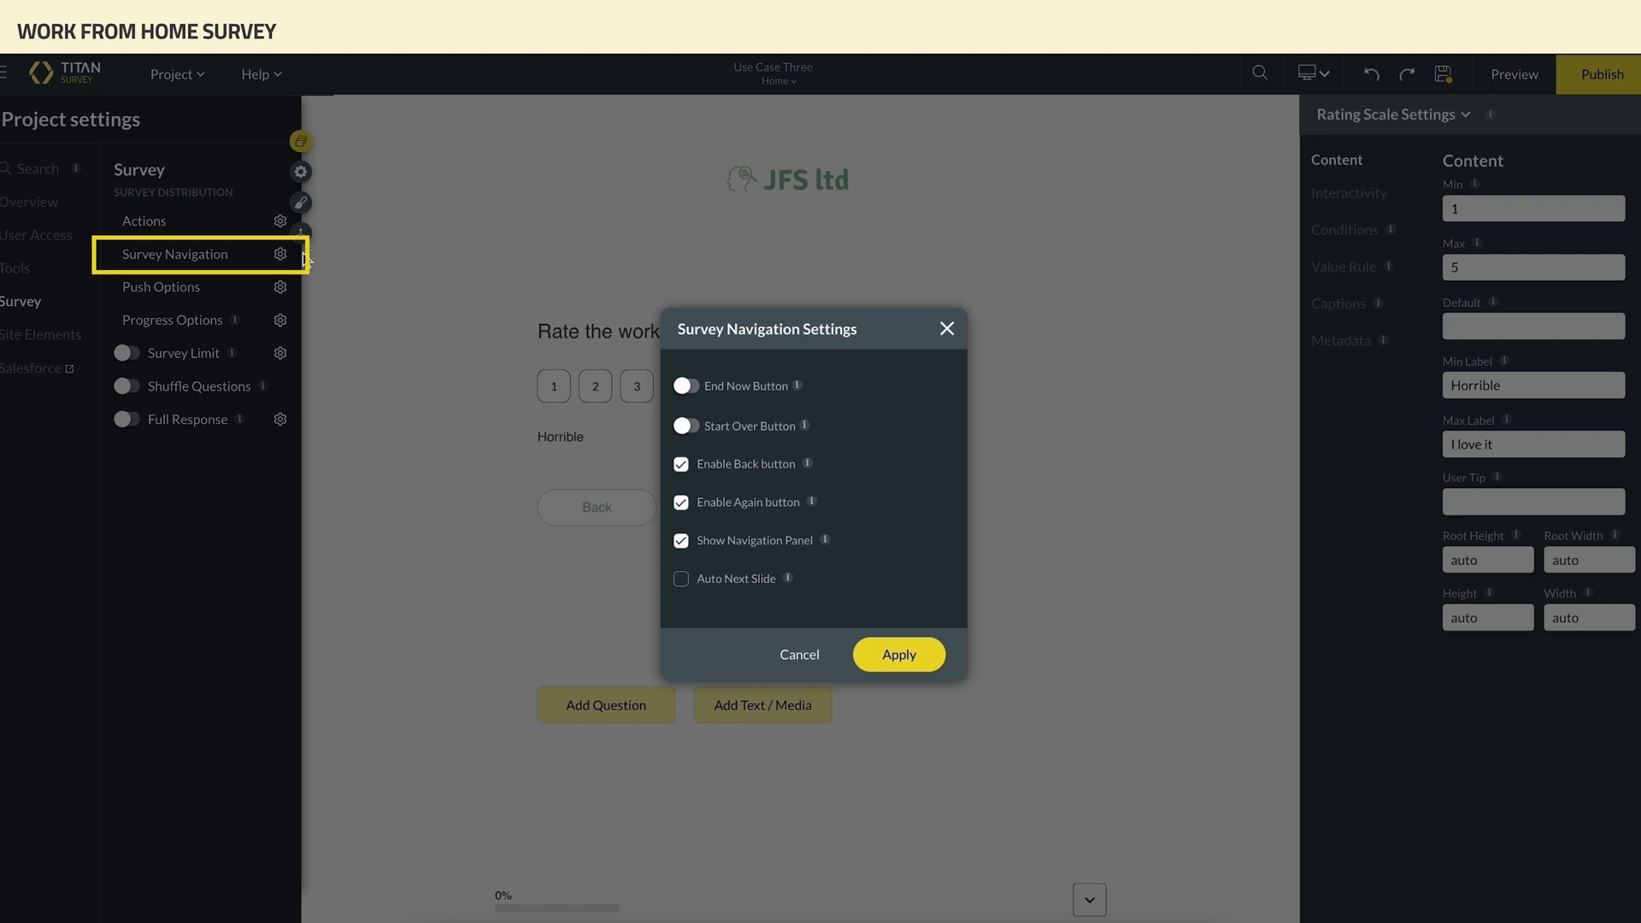
pyautogui.click(683, 387)
pyautogui.click(695, 426)
pyautogui.click(683, 505)
pyautogui.click(890, 654)
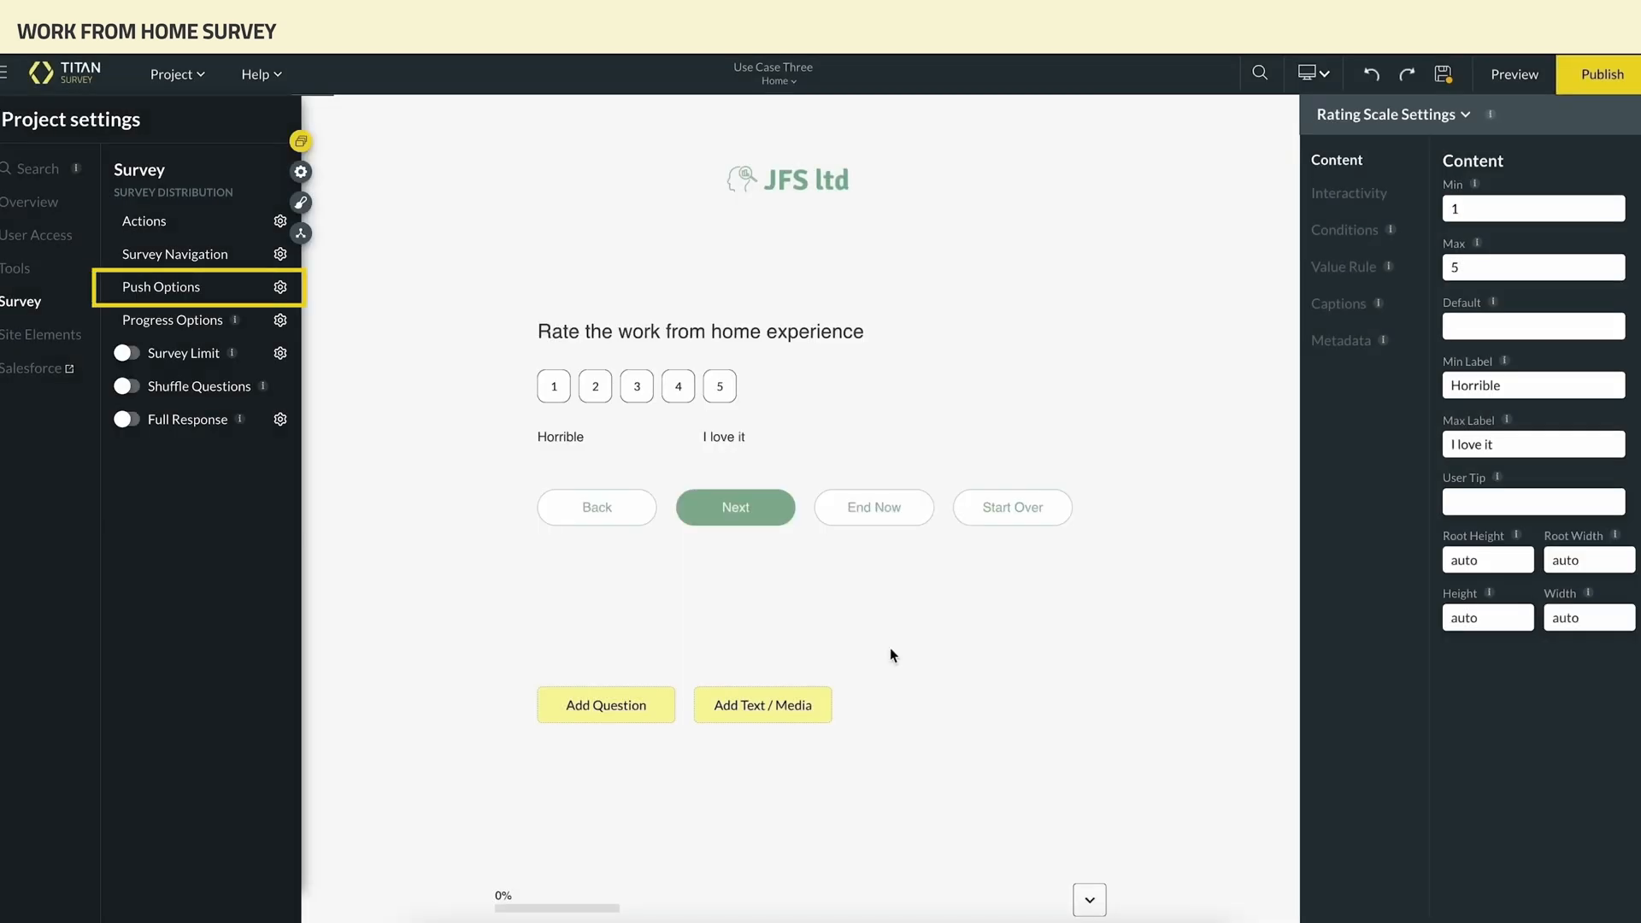
# - Configure the survey's Push Options to push answers on every slide
pyautogui.click(281, 288)
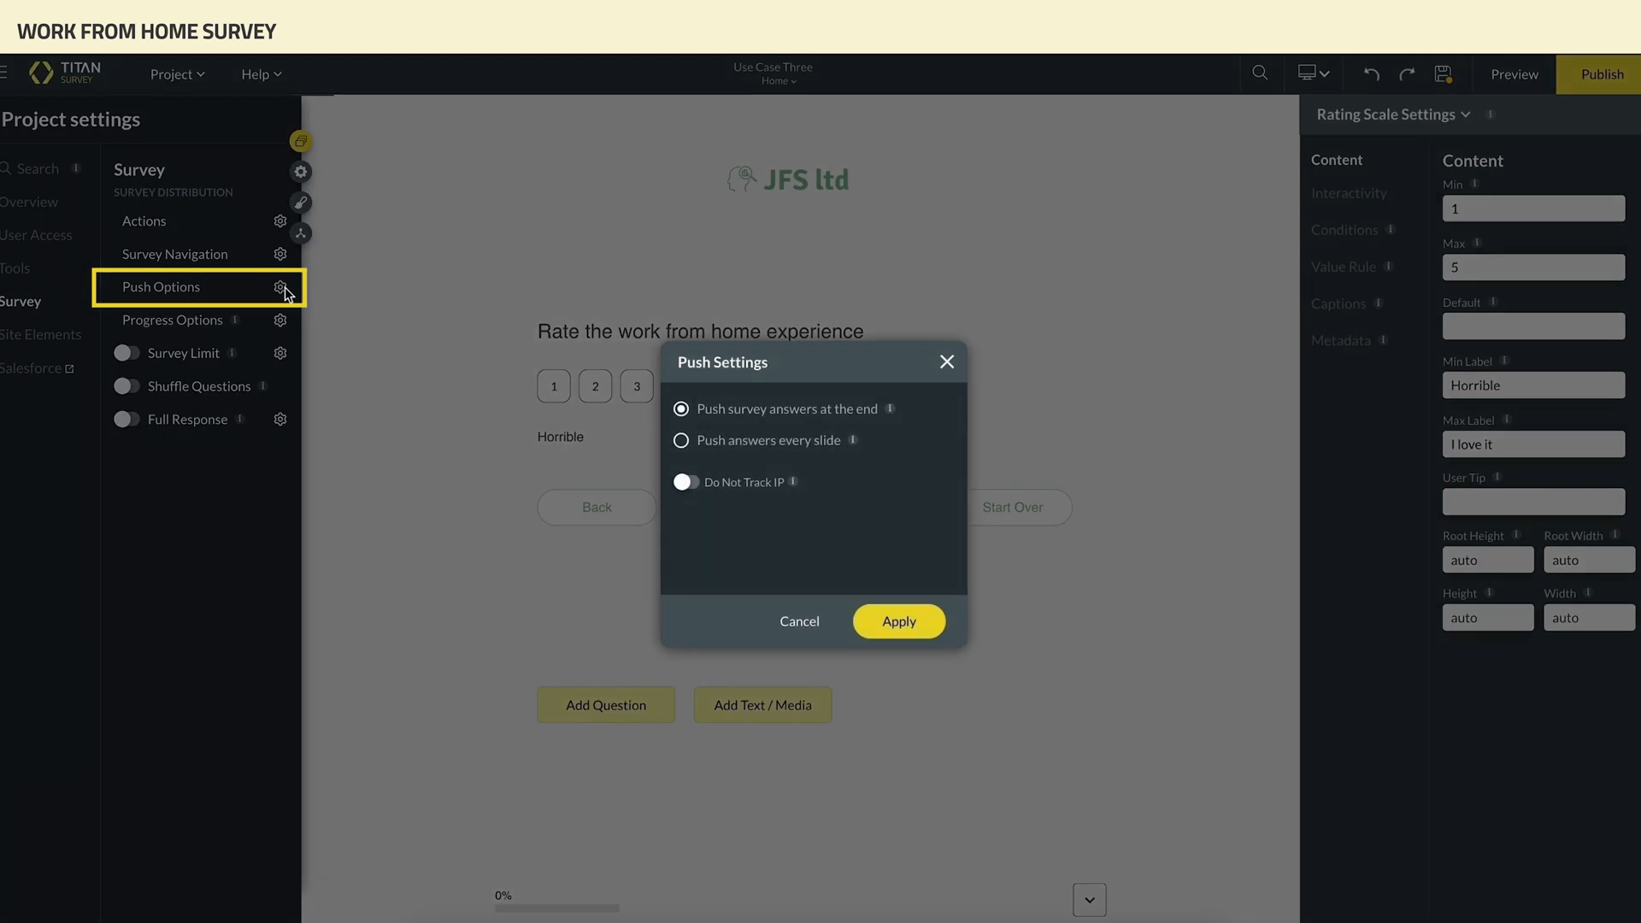
pyautogui.click(680, 441)
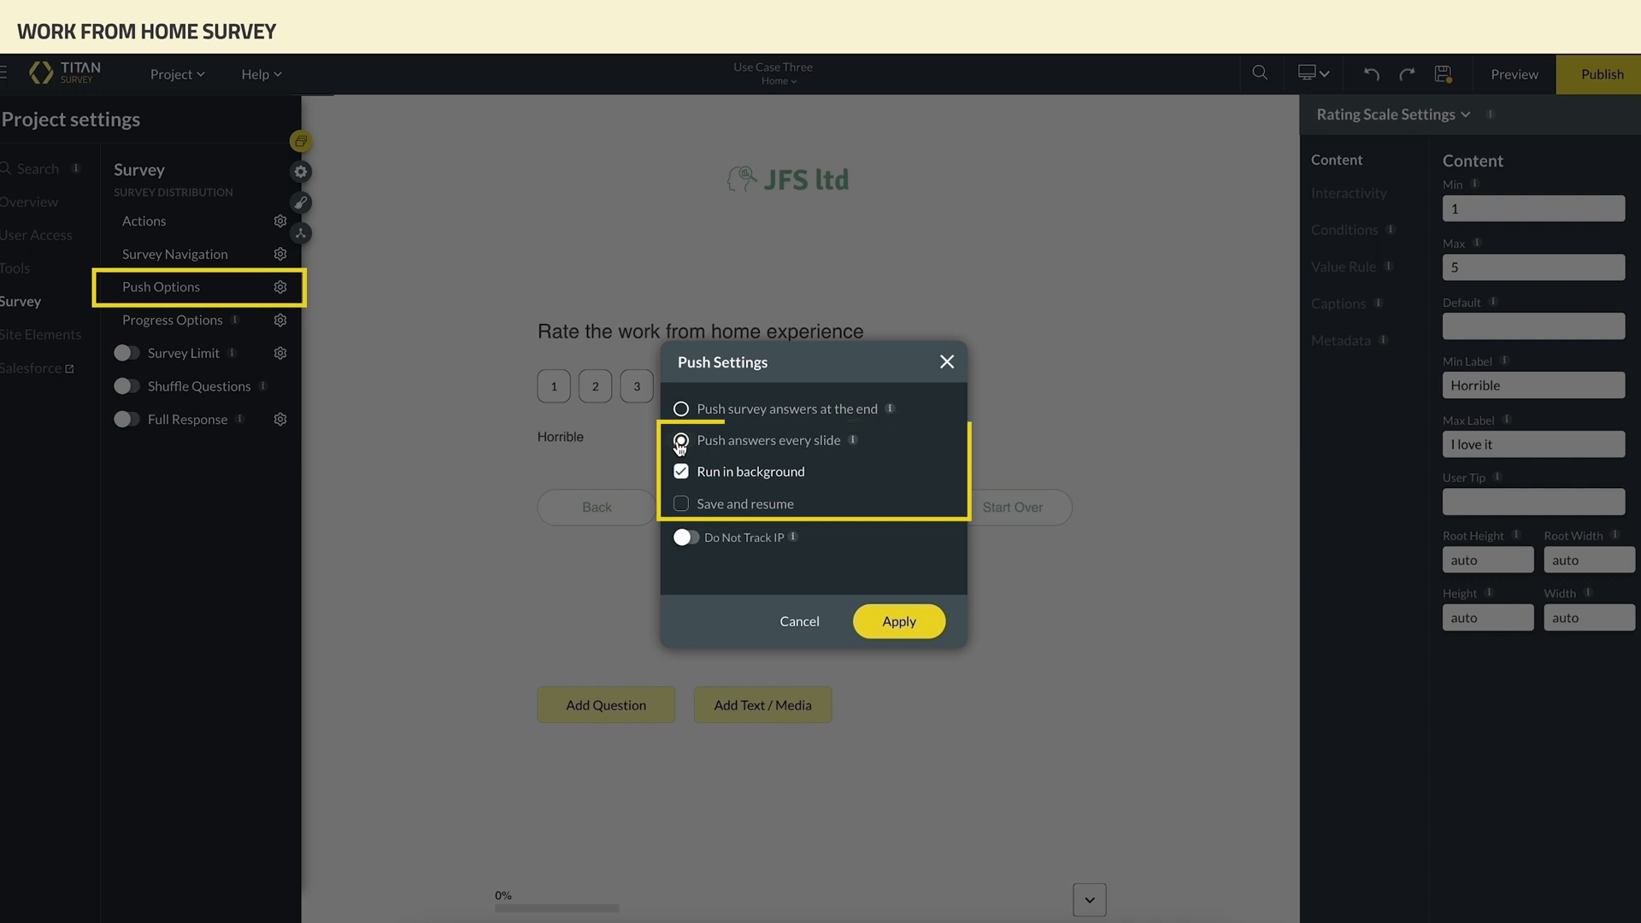
pyautogui.click(873, 617)
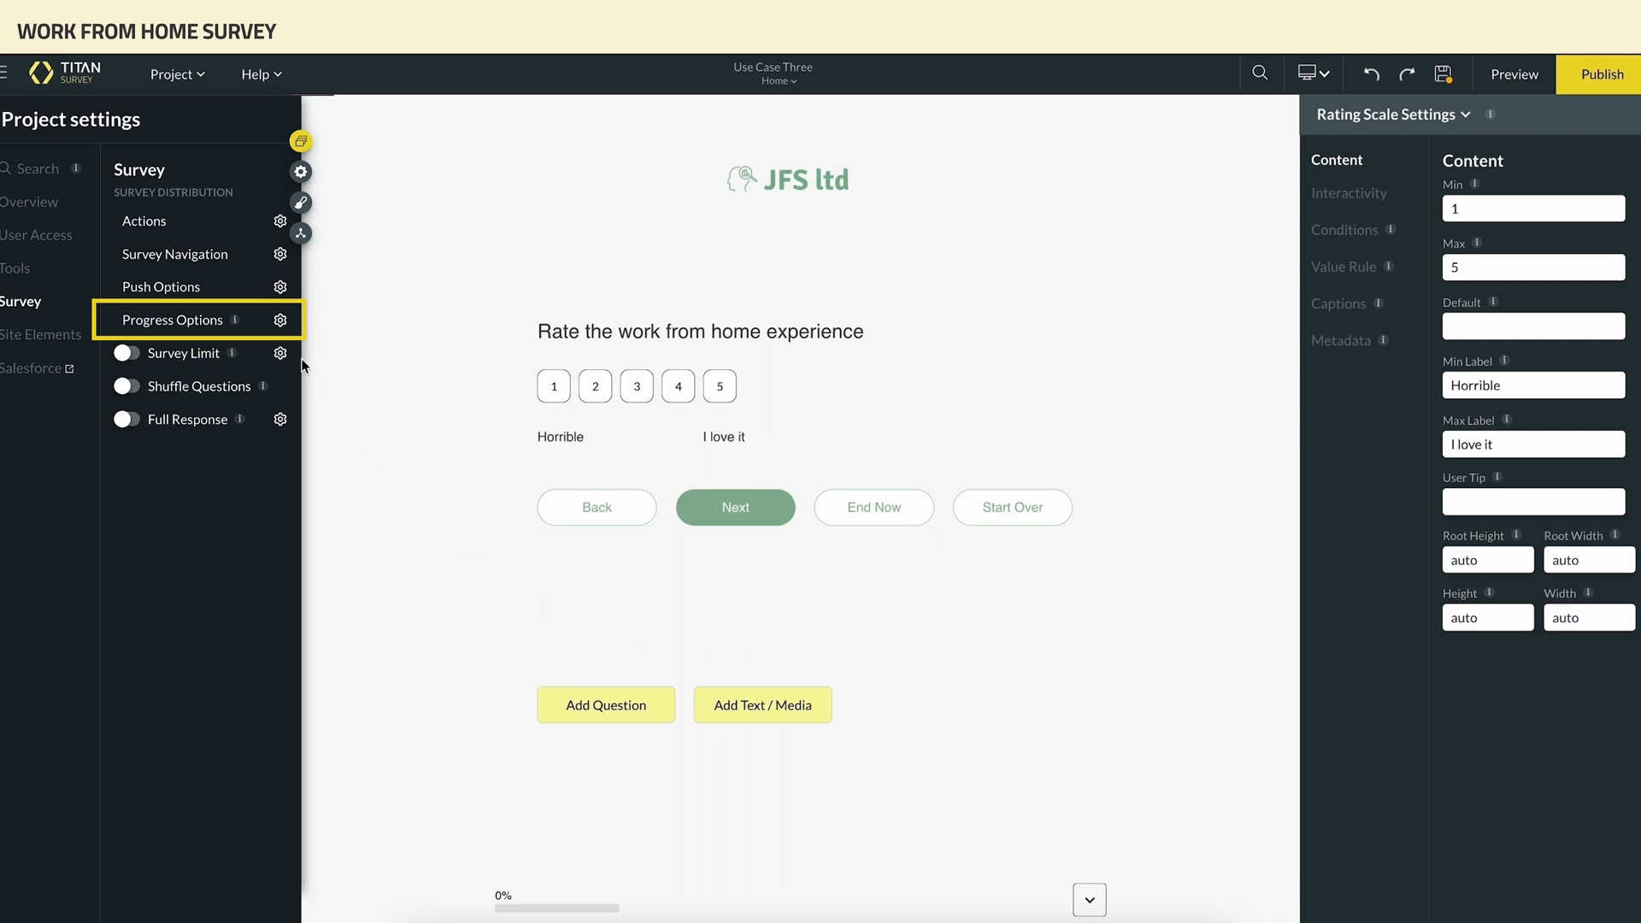
# - Set the survey's progress display to Numeric
pyautogui.click(280, 323)
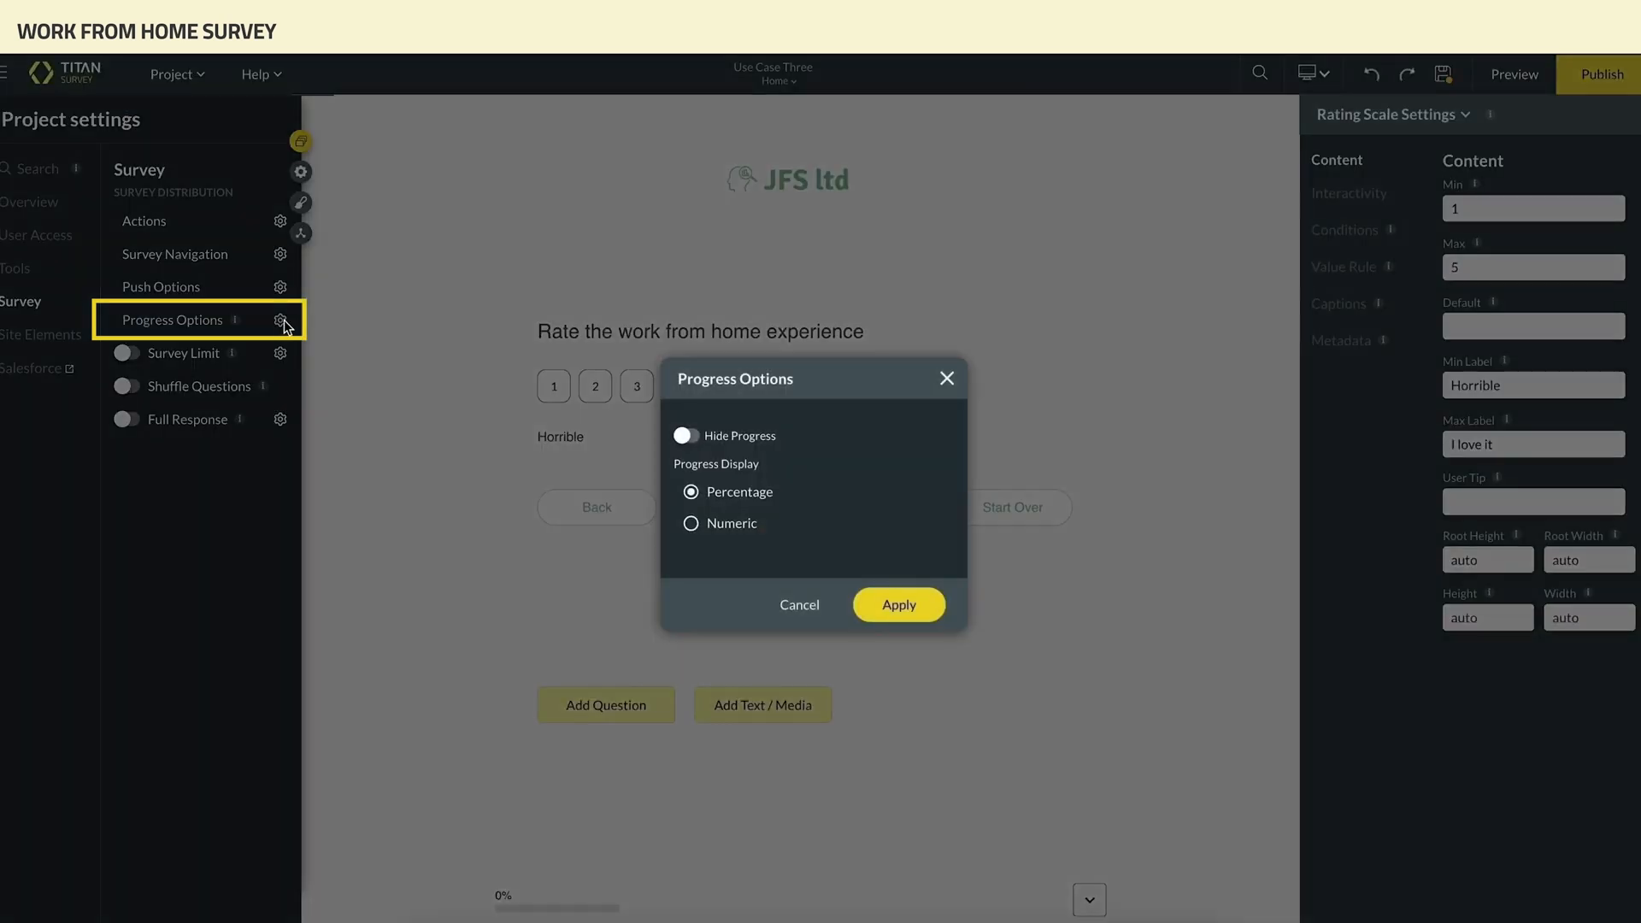
pyautogui.click(690, 524)
pyautogui.click(876, 605)
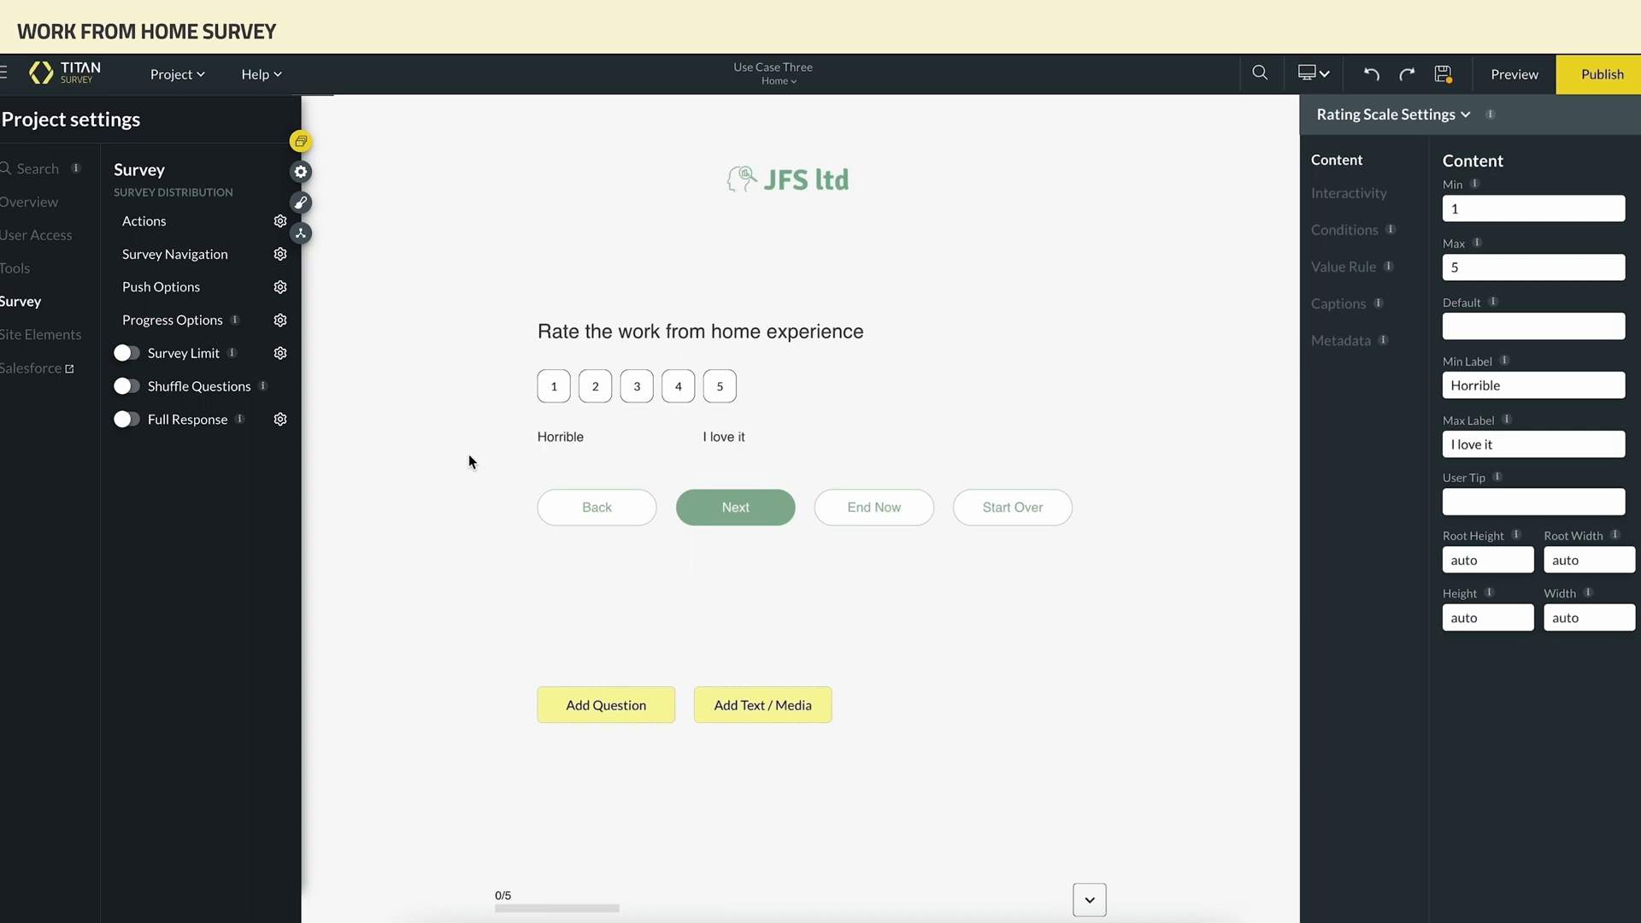
# - Rename Slide 1 to "Rate your experience" in the survey slides list
pyautogui.click(301, 142)
pyautogui.click(264, 236)
pyautogui.click(290, 289)
pyautogui.write('Rate your experience')
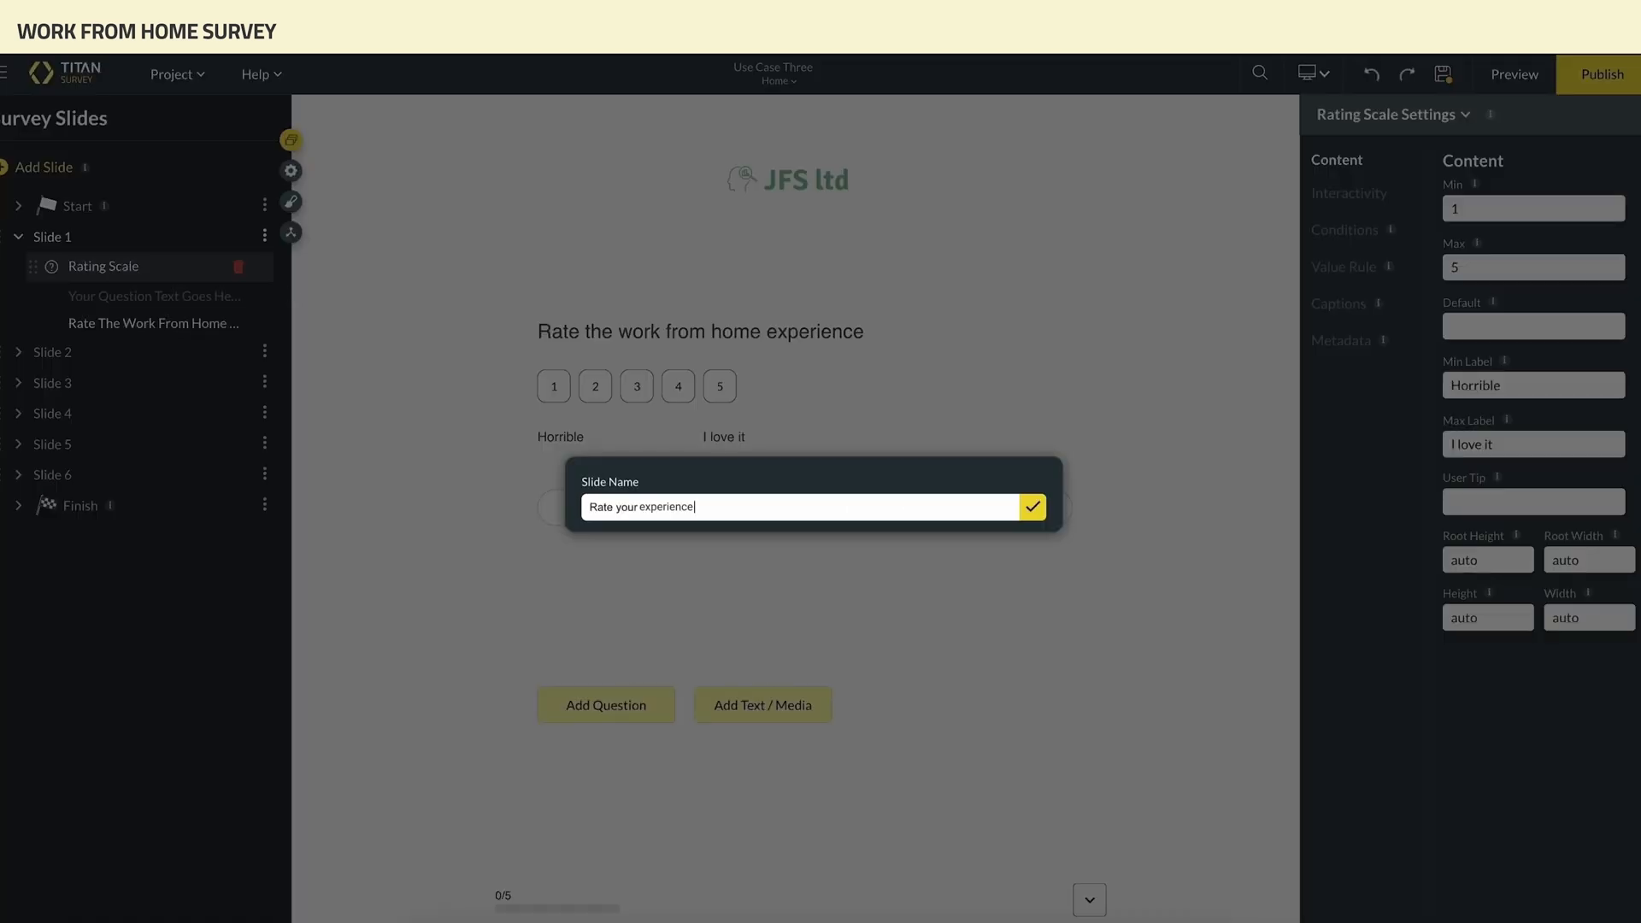
pyautogui.click(1032, 508)
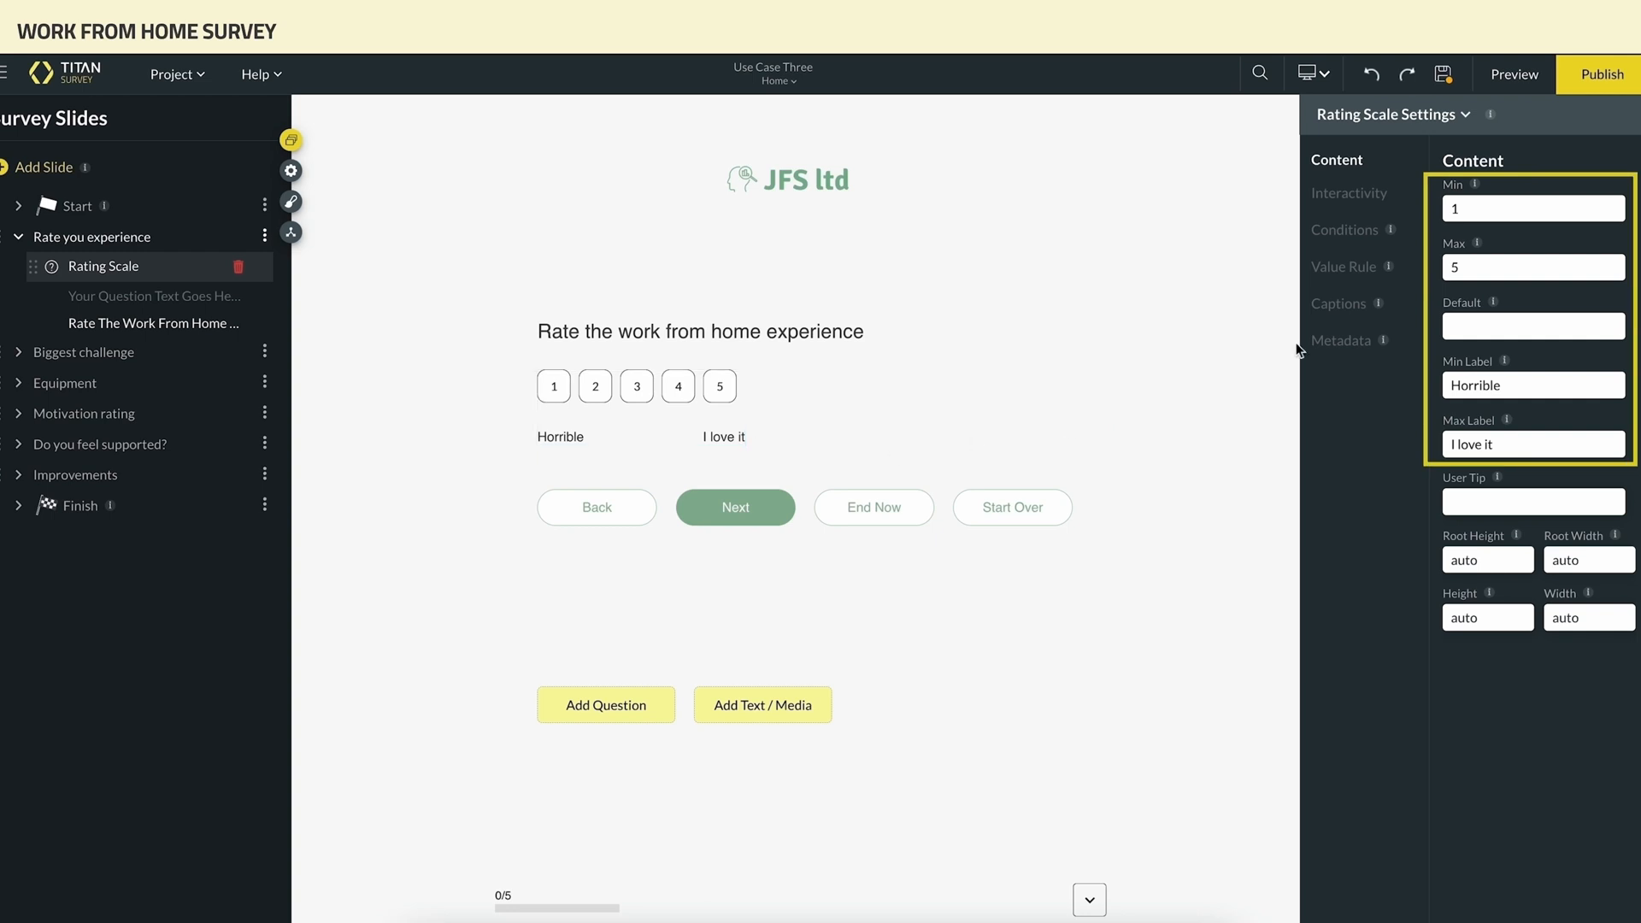
# - Set the rating scale's minimum to 0 and maximum to 10
pyautogui.click(1466, 212)
pyautogui.press('BackSpace')
pyautogui.write('0')
pyautogui.click(1481, 271)
pyautogui.press('BackSpace')
pyautogui.write('10')
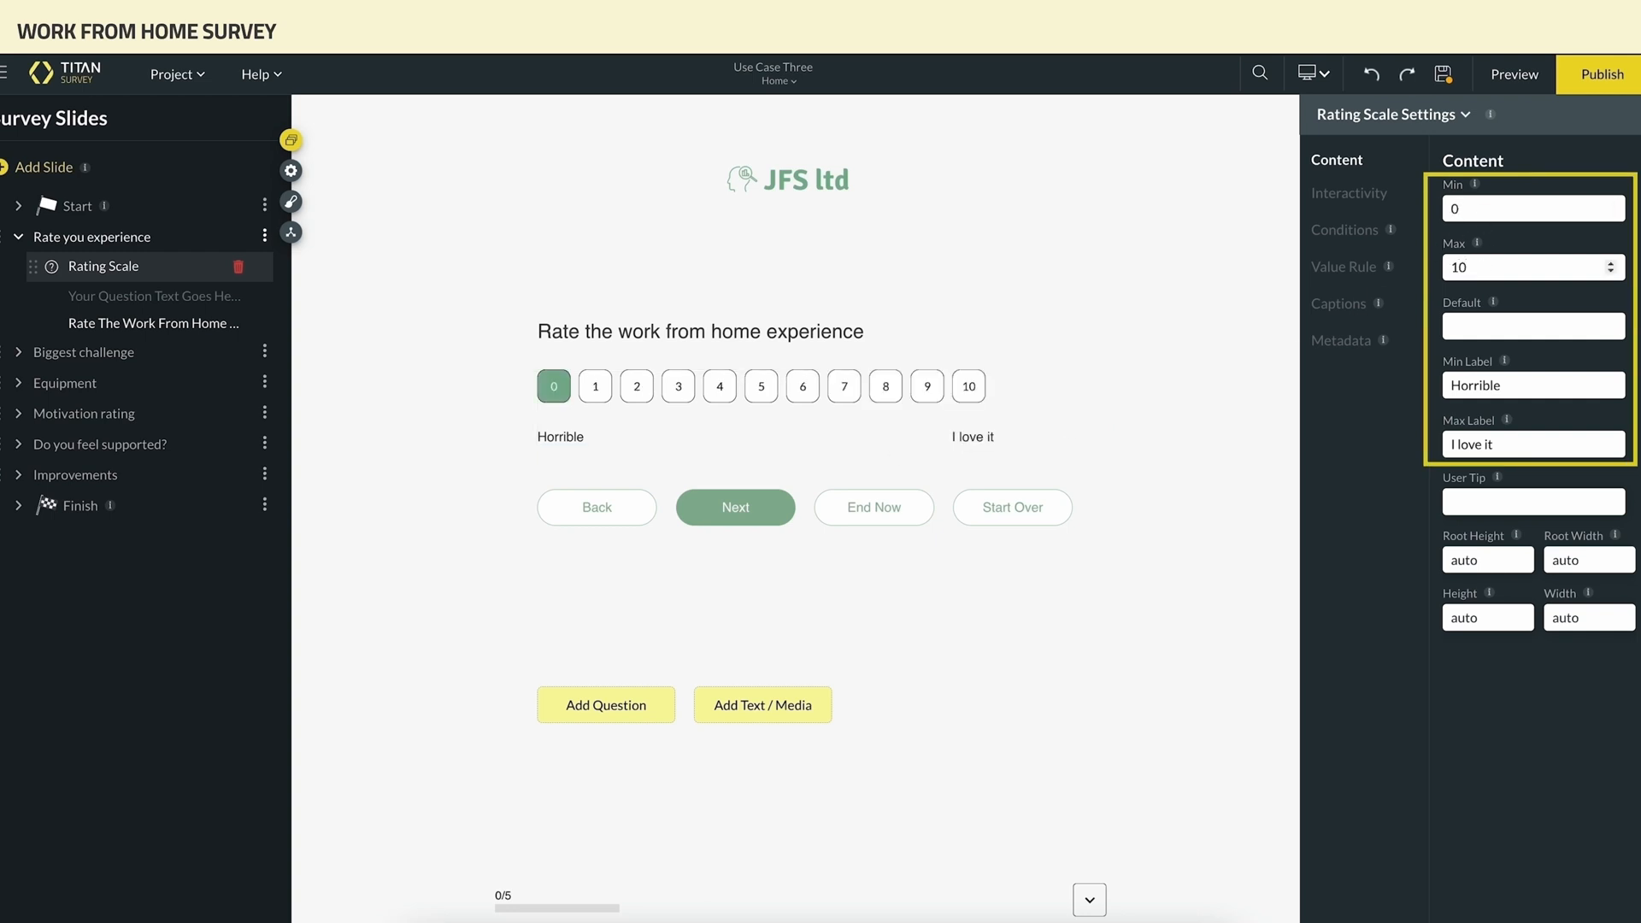
# - Change the rating scale's Min Label to "Bad" and Max Label to "Good"
pyautogui.doubleClick(1518, 385)
pyautogui.press('BackSpace')
pyautogui.write('Bad')
pyautogui.doubleClick(1518, 440)
pyautogui.tripleClick(1517, 440)
pyautogui.press('BackSpace')
pyautogui.write('Good')
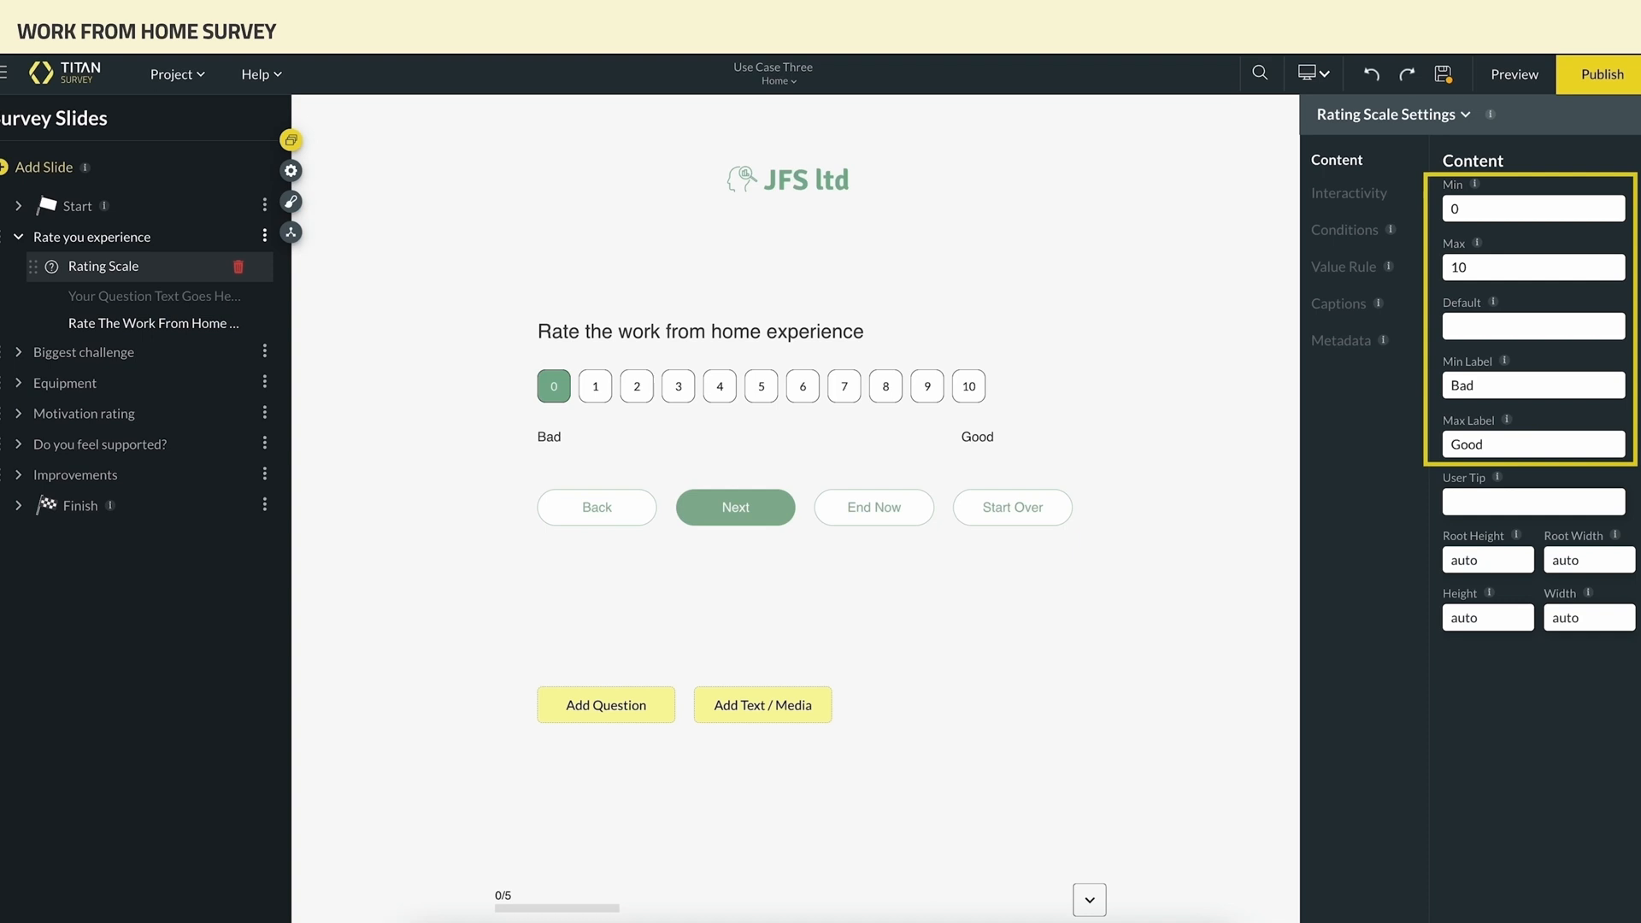
# - Insert a Text input question below the rating scale on the first question slide
pyautogui.click(663, 705)
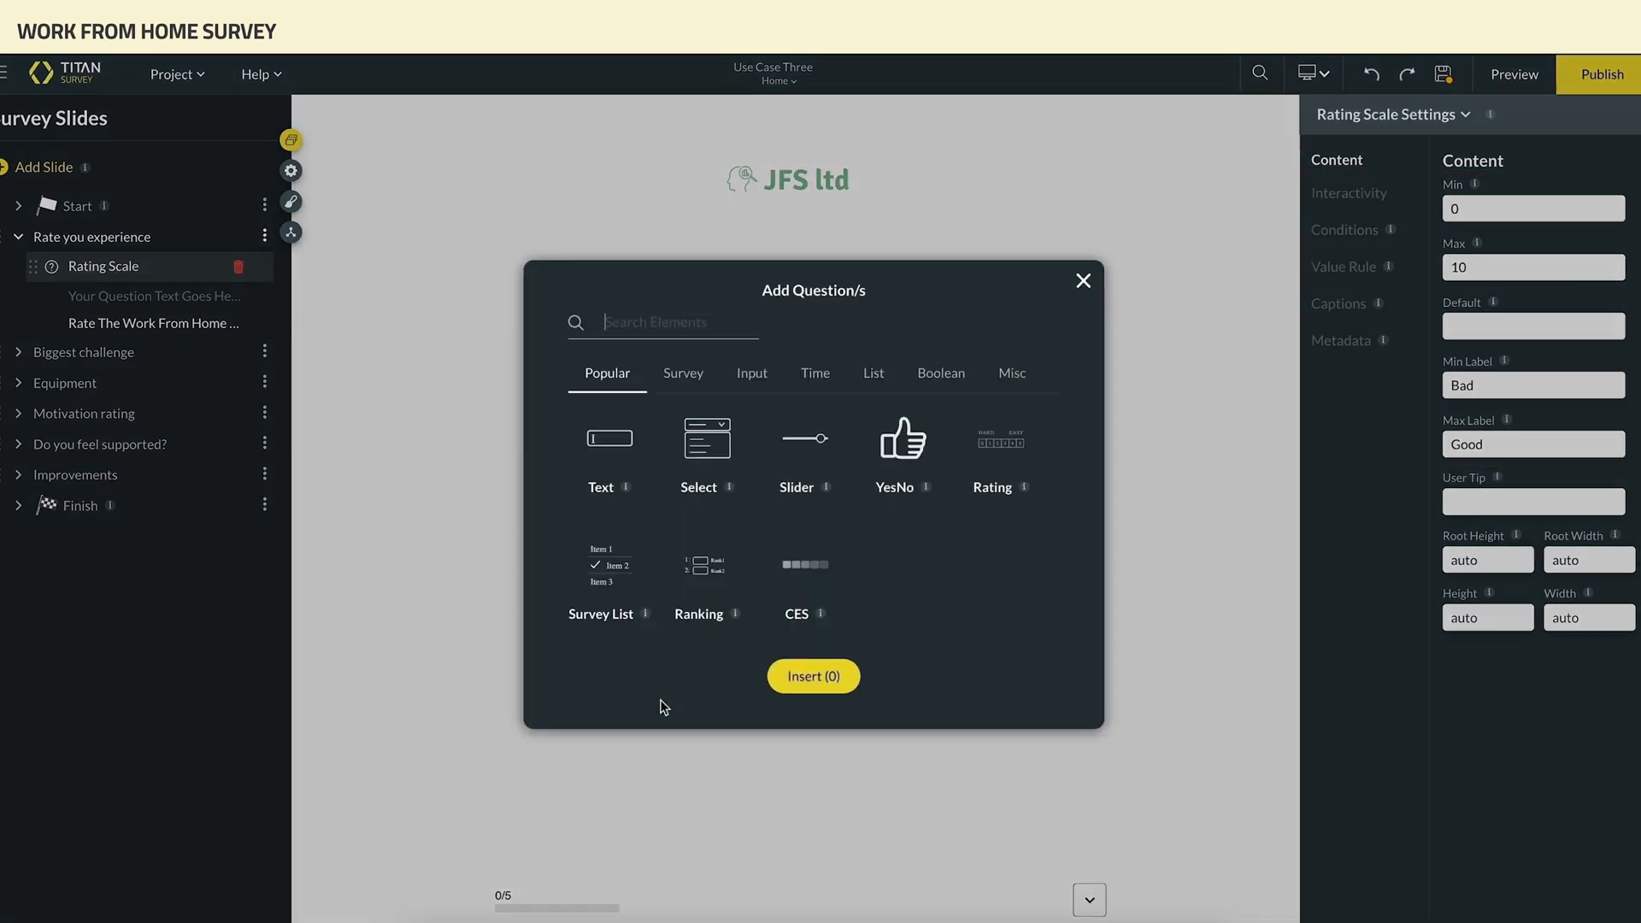
pyautogui.click(744, 377)
pyautogui.click(612, 449)
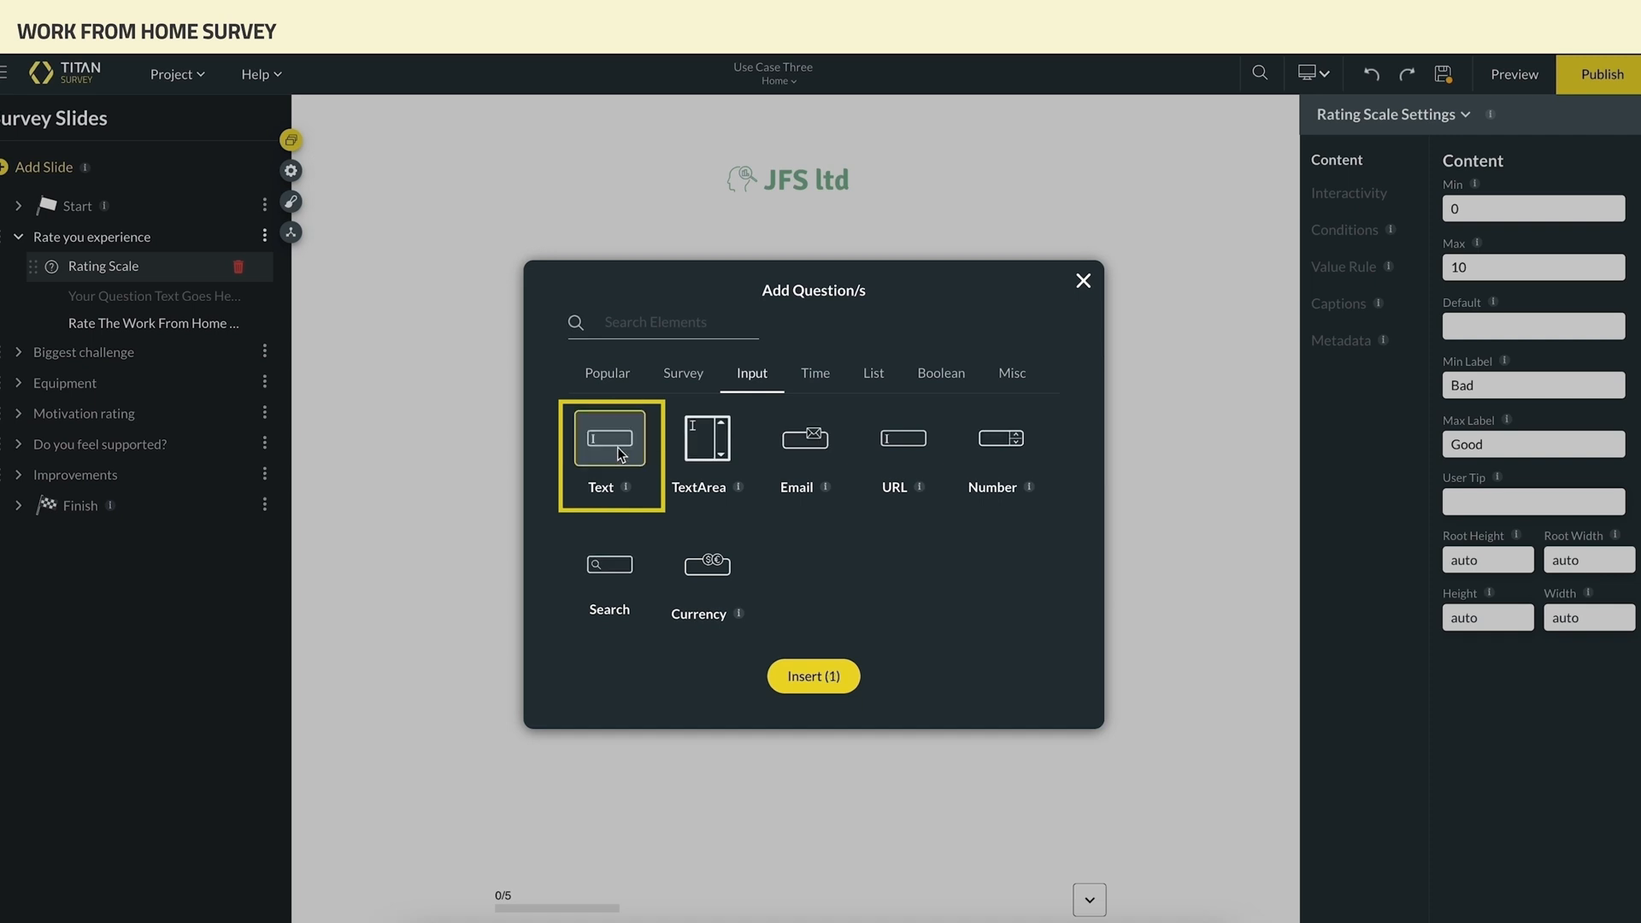
pyautogui.click(799, 675)
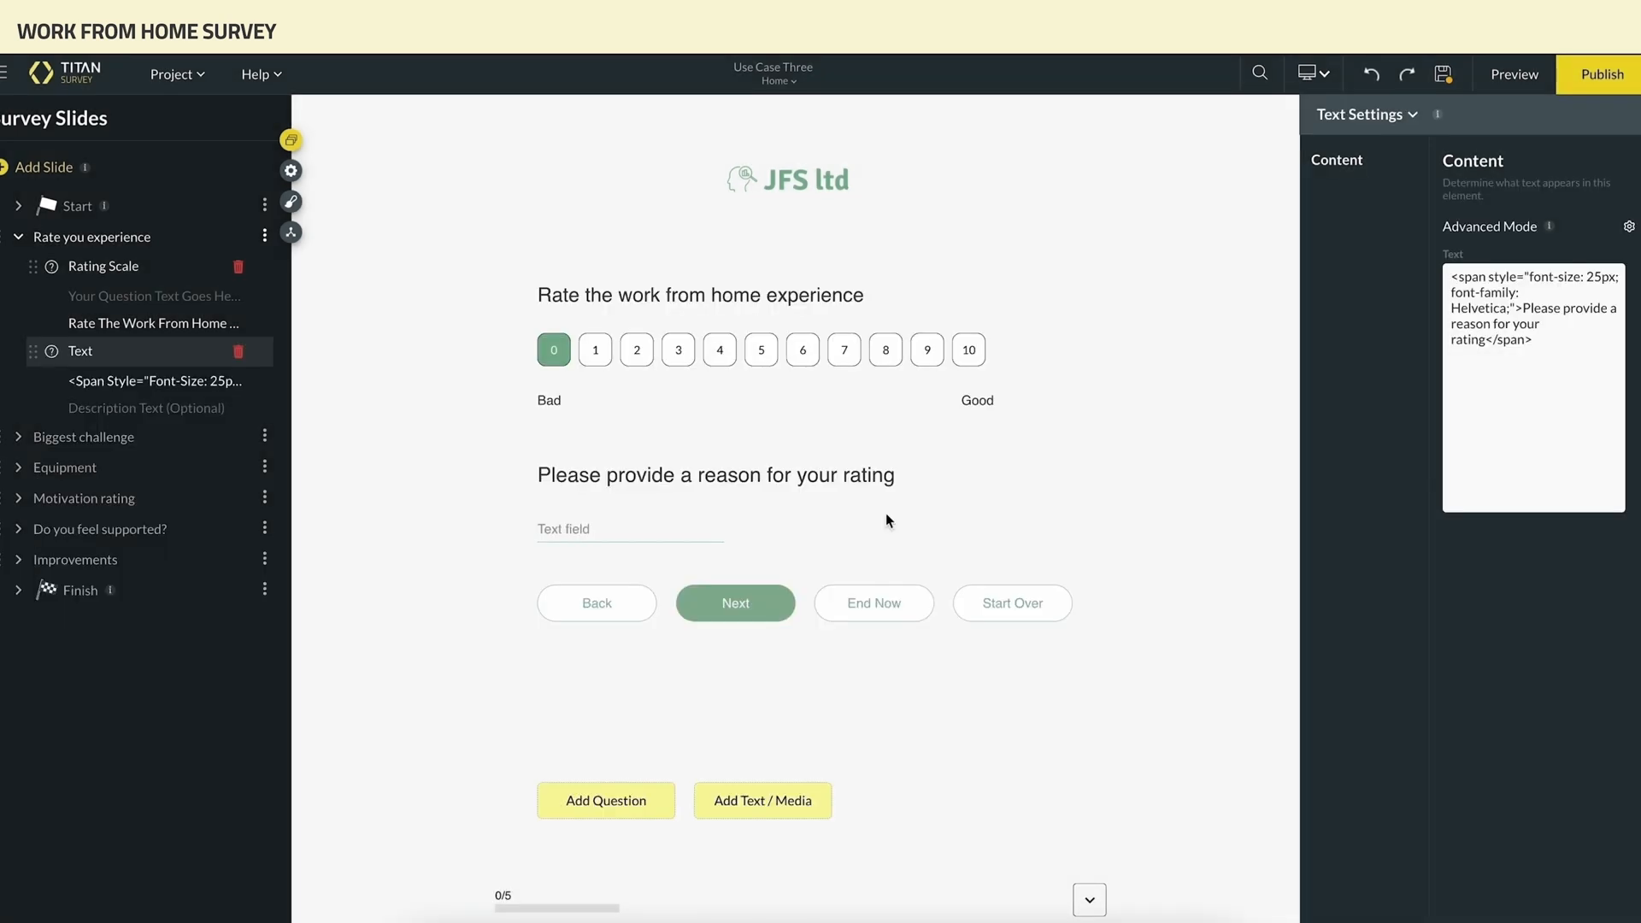
# - Set the new text field's placeholder to "Input reason here" and make the field mandatory
pyautogui.click(710, 529)
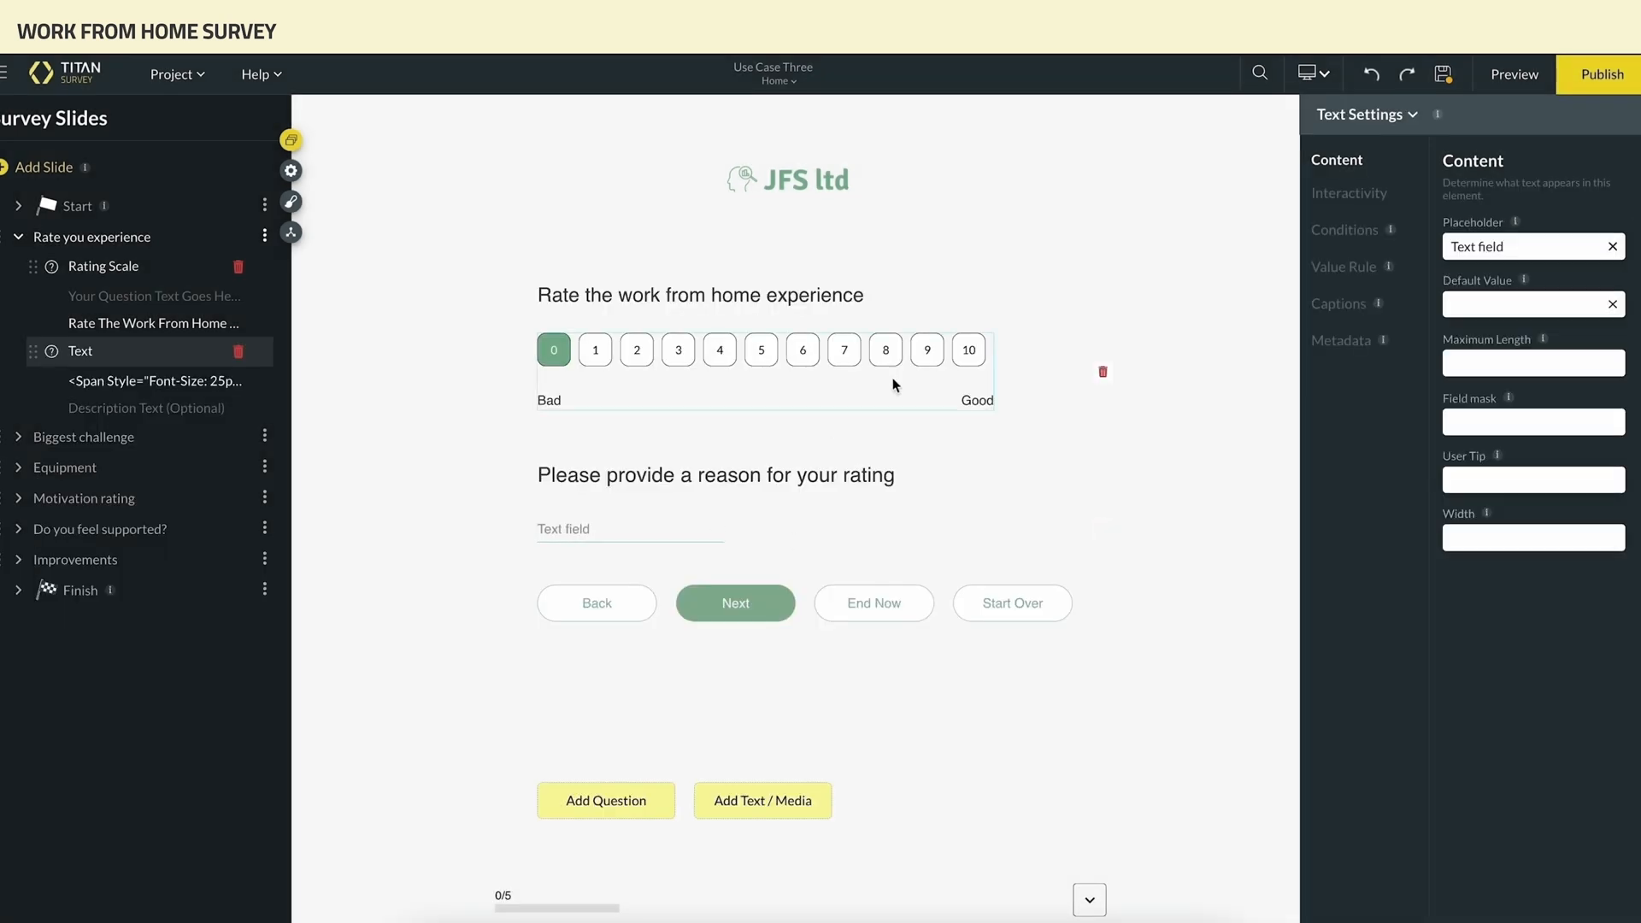
pyautogui.doubleClick(1494, 247)
pyautogui.hotkey('ctrl', 'a')
pyautogui.press('BackSpace')
pyautogui.write('Input reason here')
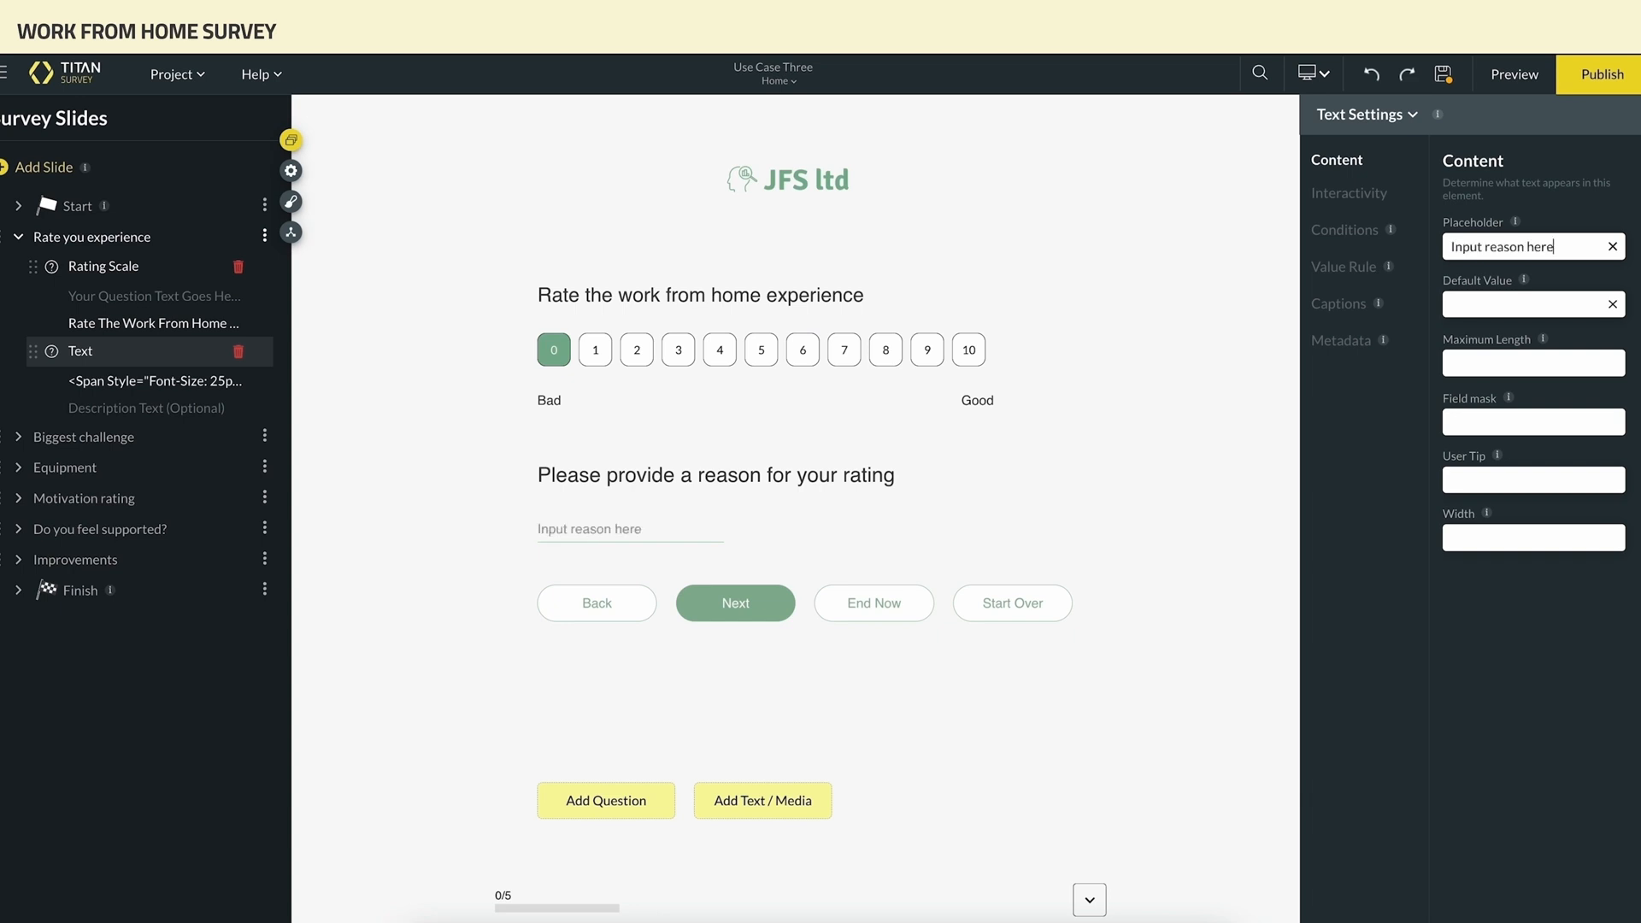
pyautogui.click(1385, 204)
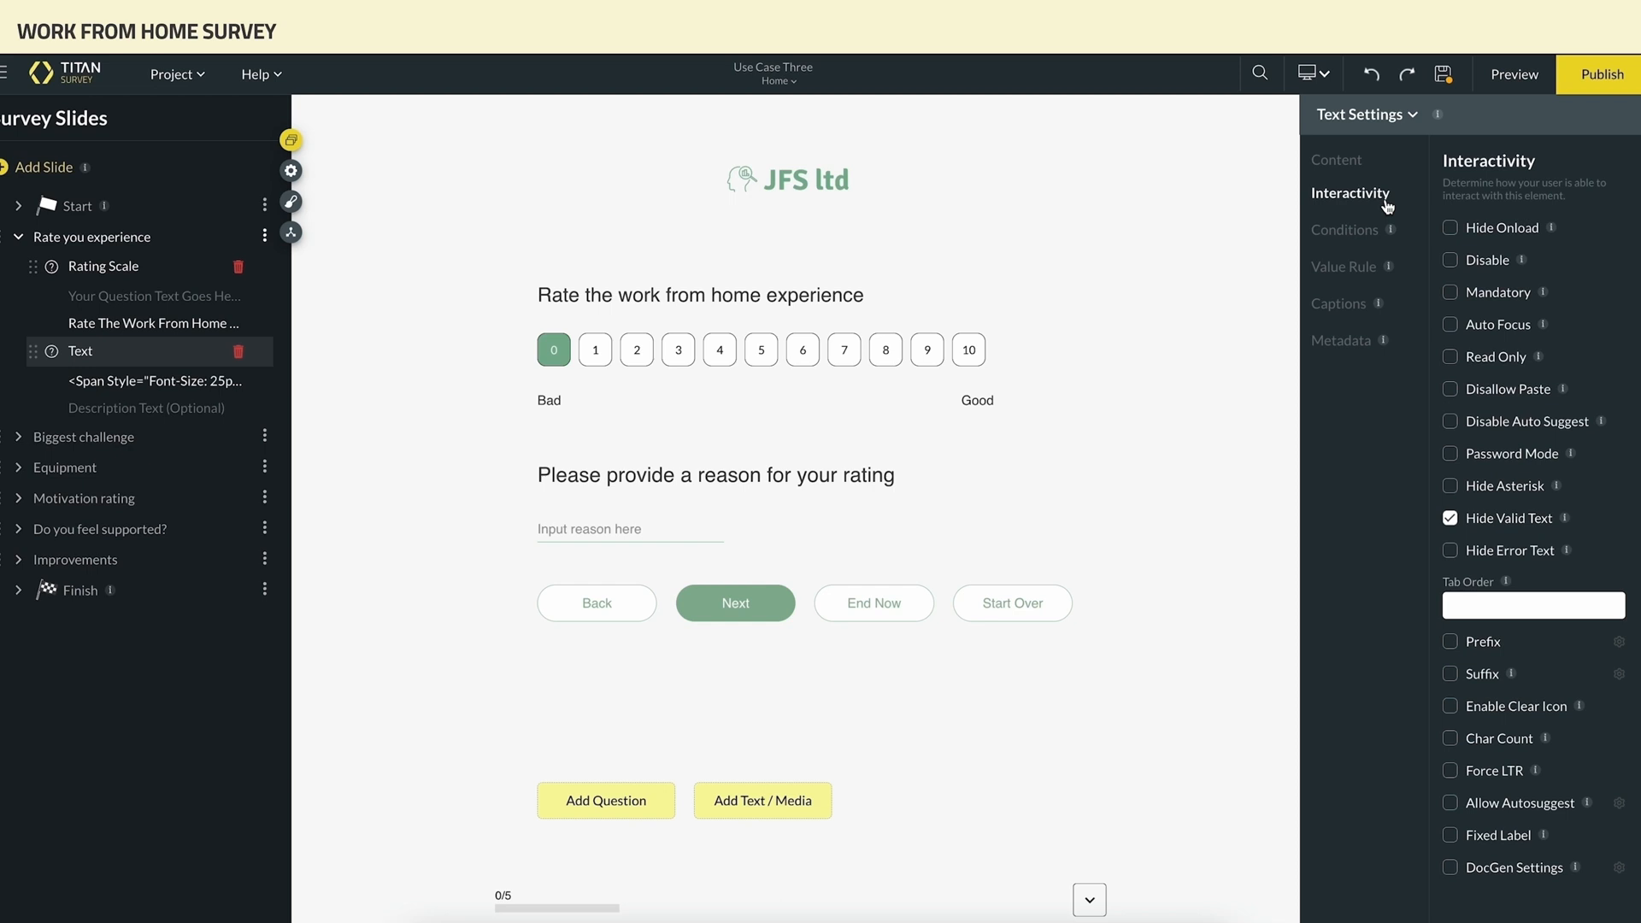
pyautogui.click(1451, 292)
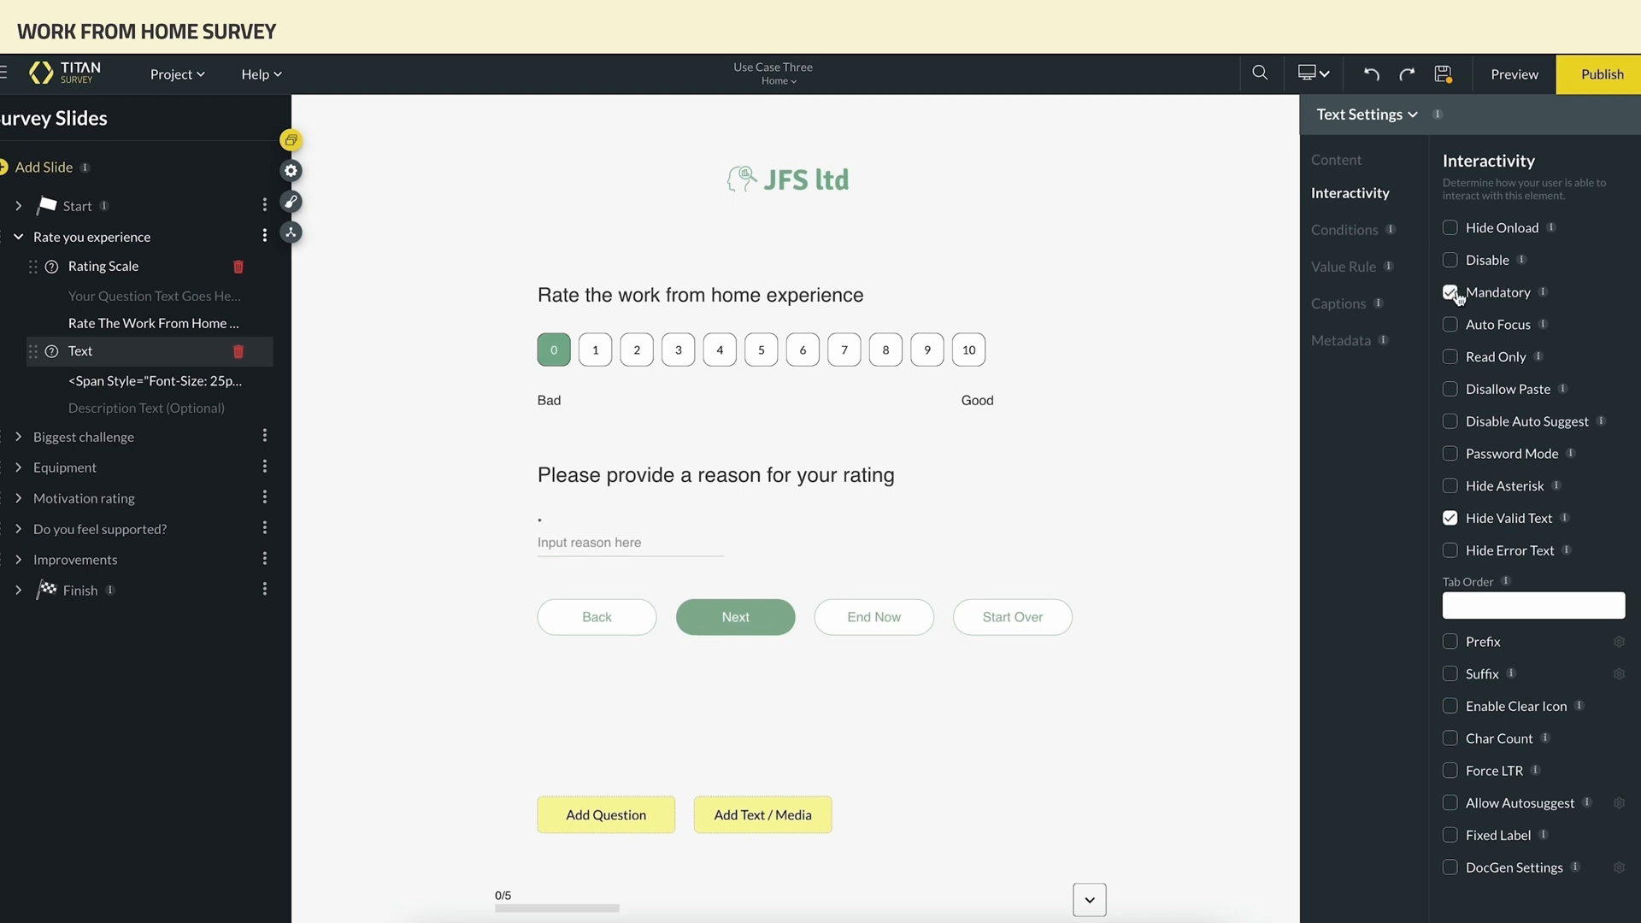
# - On the Biggest challenge slide, set the text field's maximum length to 120 and its placeholder to "Input your answer here"
pyautogui.click(242, 437)
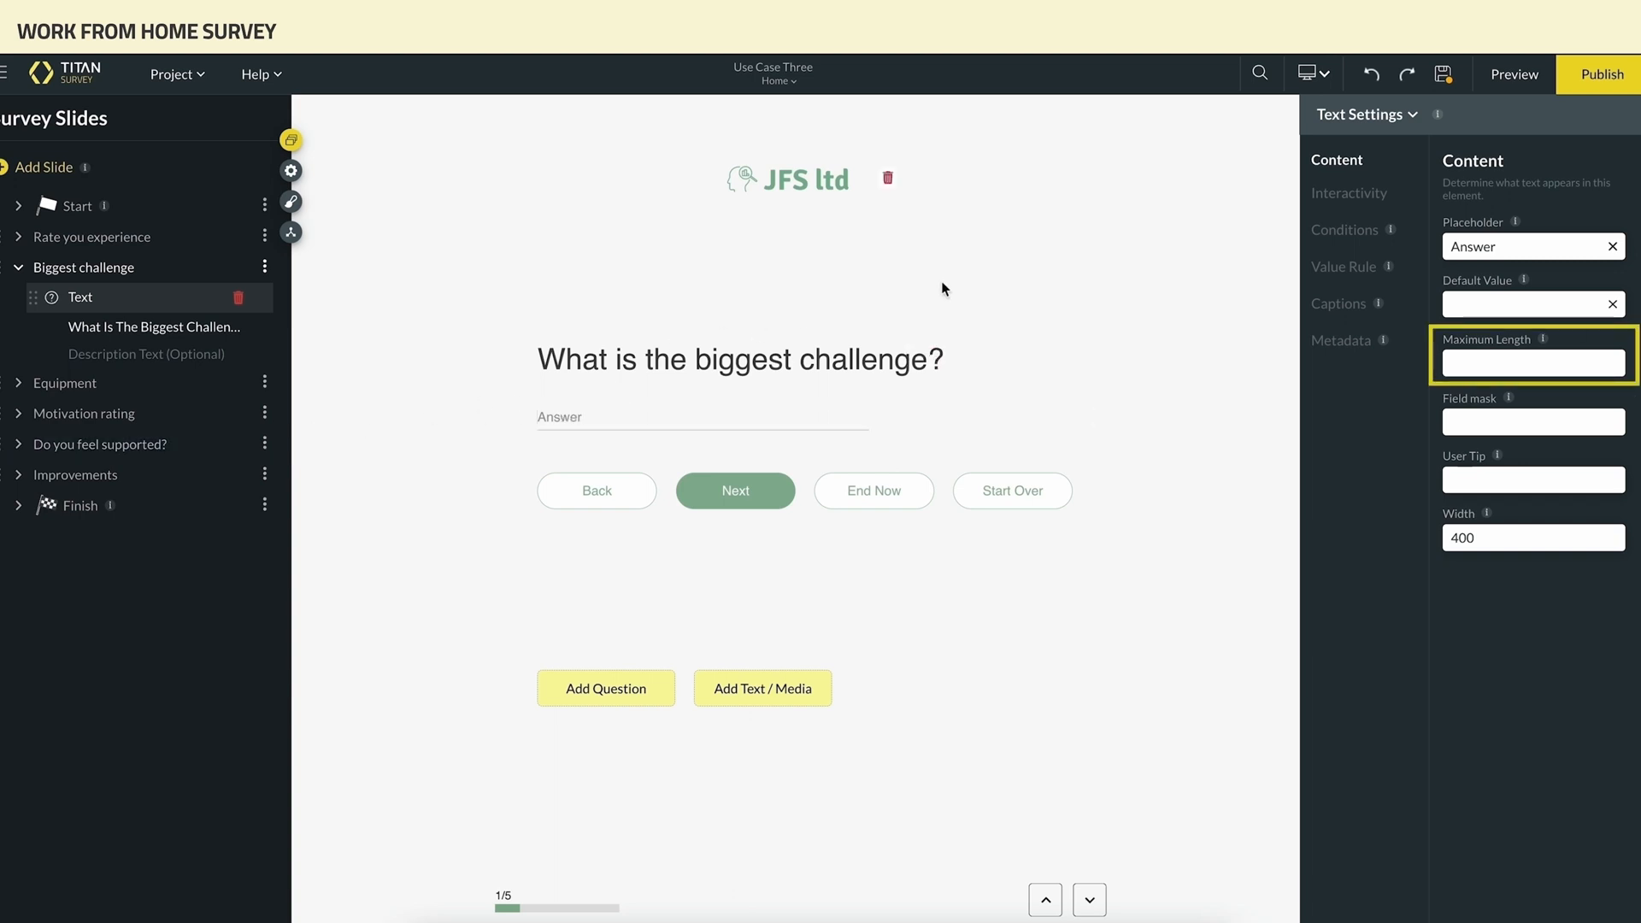
pyautogui.click(1449, 362)
pyautogui.write('120')
pyautogui.doubleClick(1499, 247)
pyautogui.press('BackSpace')
pyautogui.write('Input your answer here')
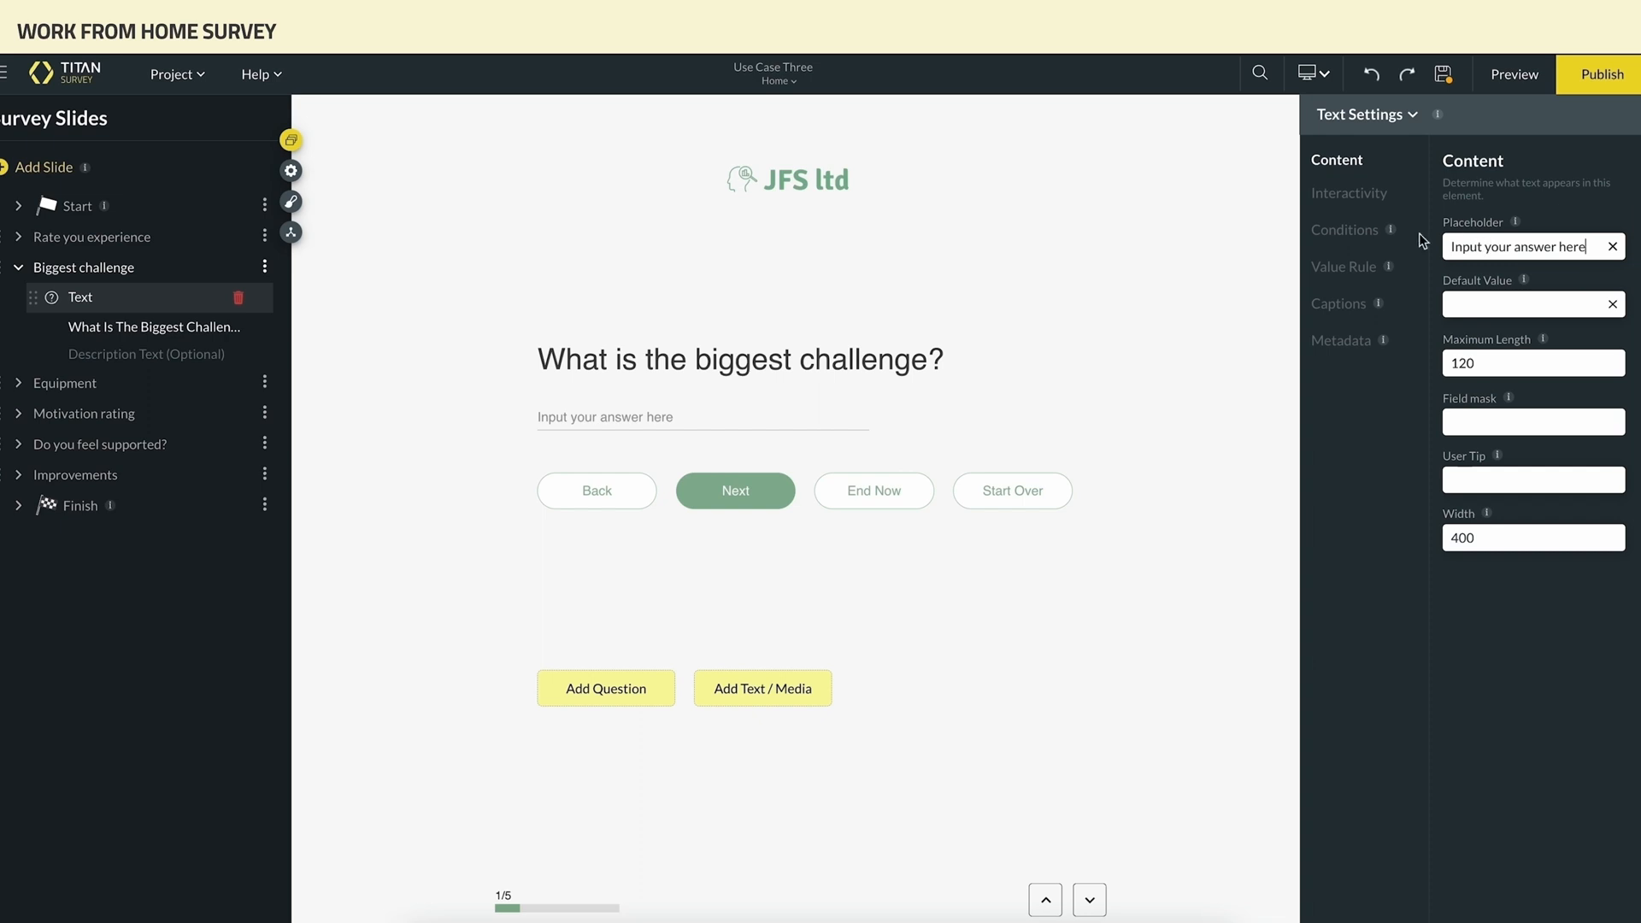
# - Enable Disallow Paste and the clear icon for the Biggest challenge text field
pyautogui.click(1378, 197)
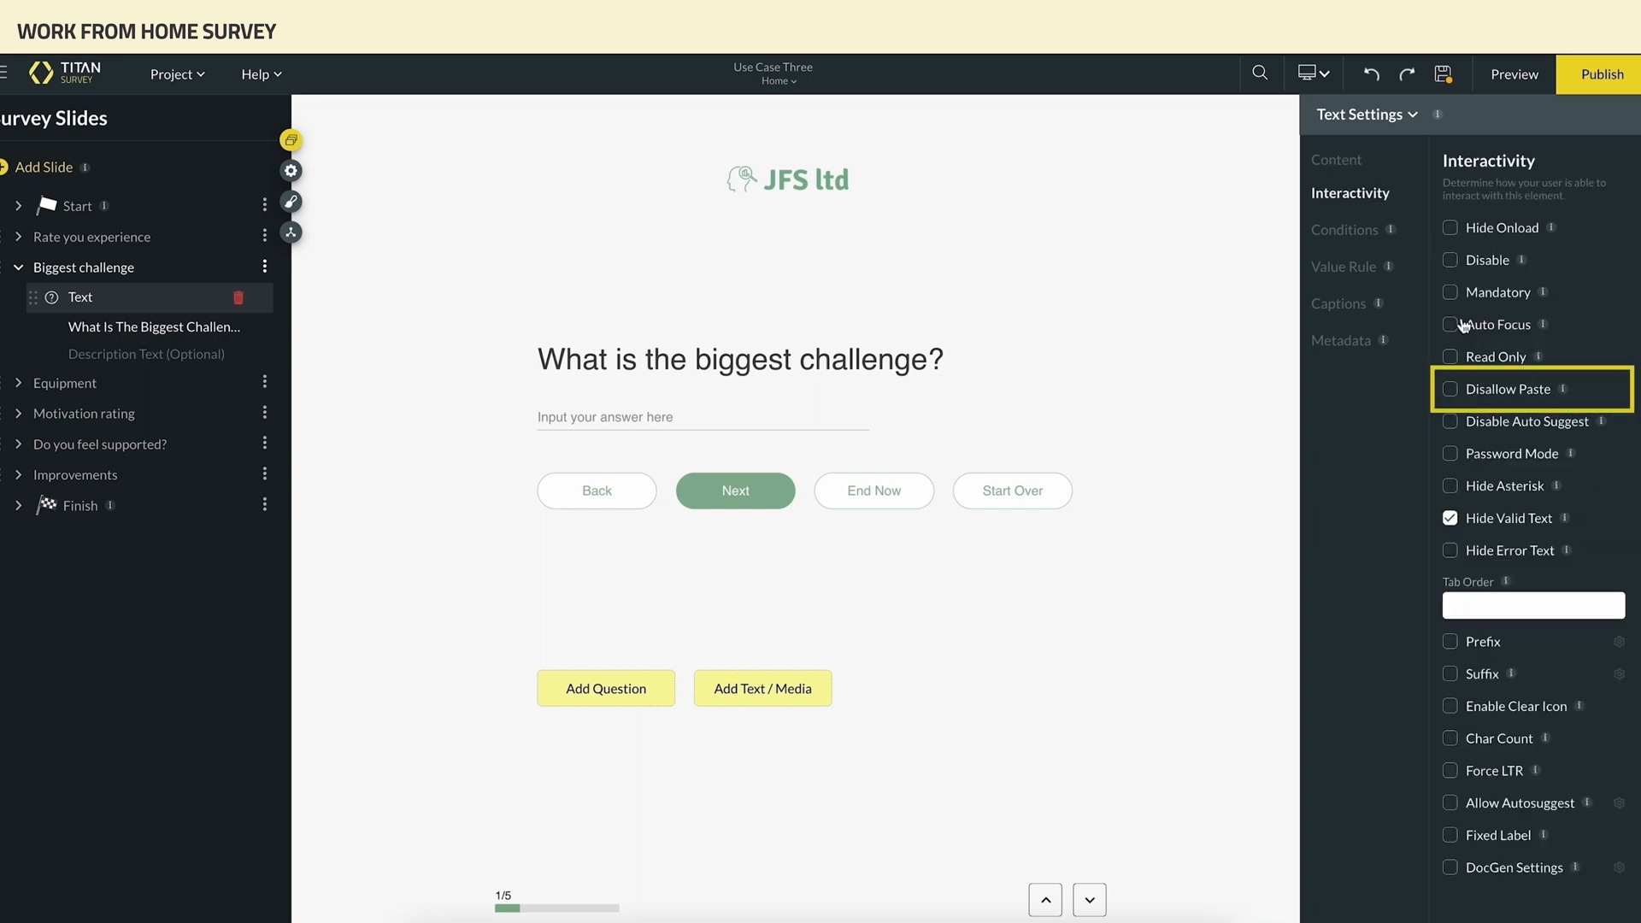
pyautogui.click(1452, 389)
pyautogui.click(1451, 707)
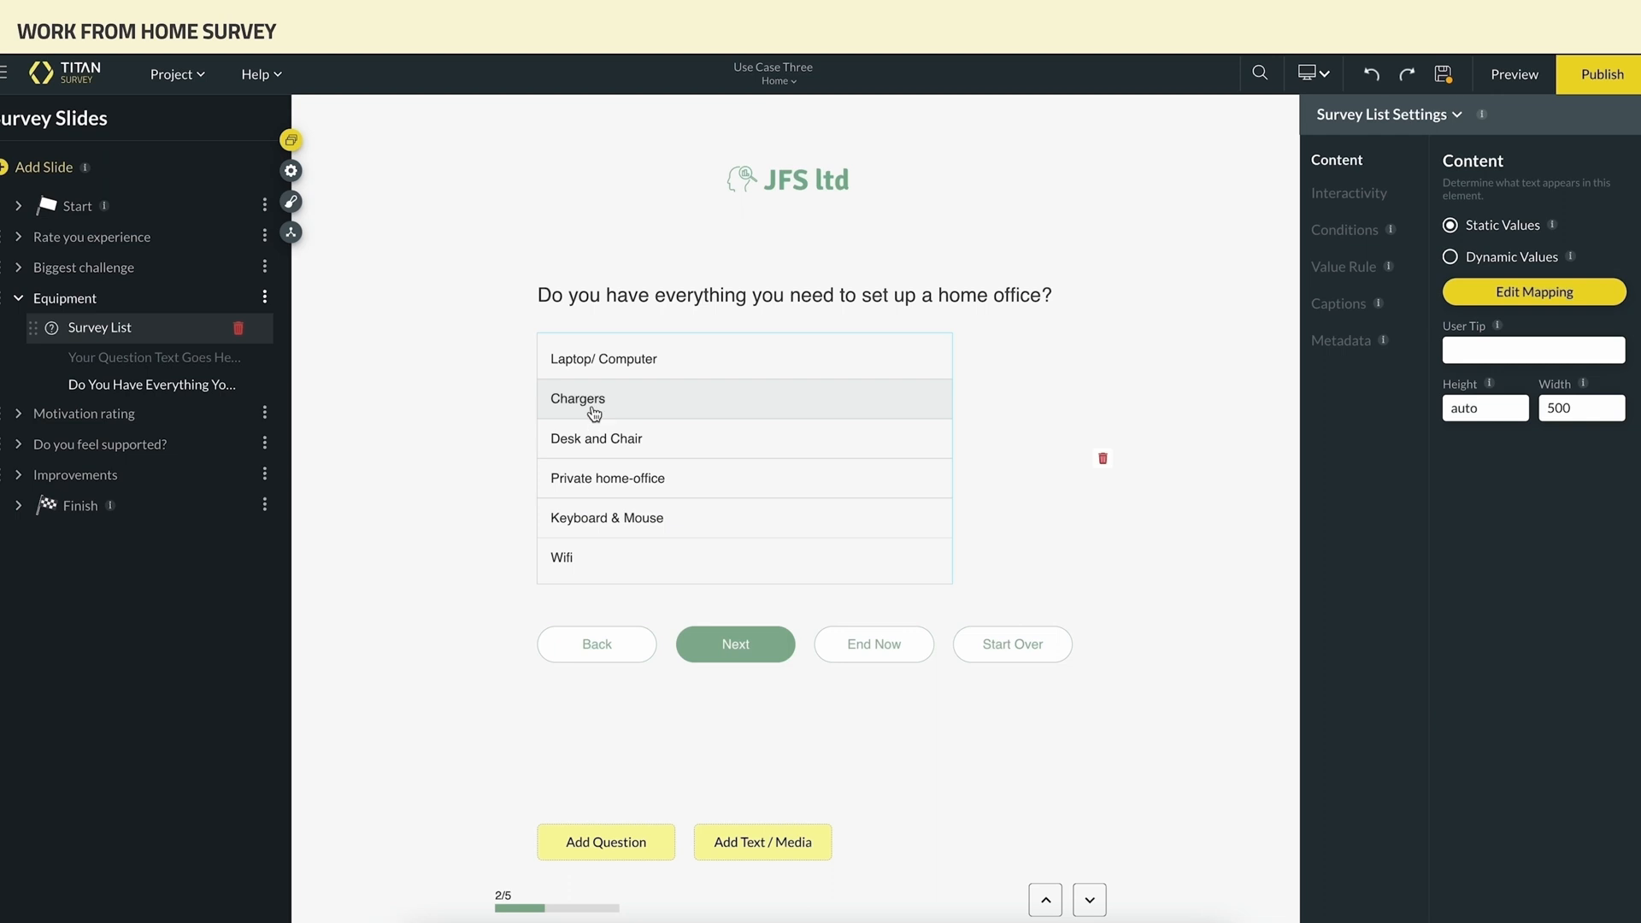
# - Make the Equipment slide's survey list mandatory and hide its asterisk
pyautogui.click(1319, 204)
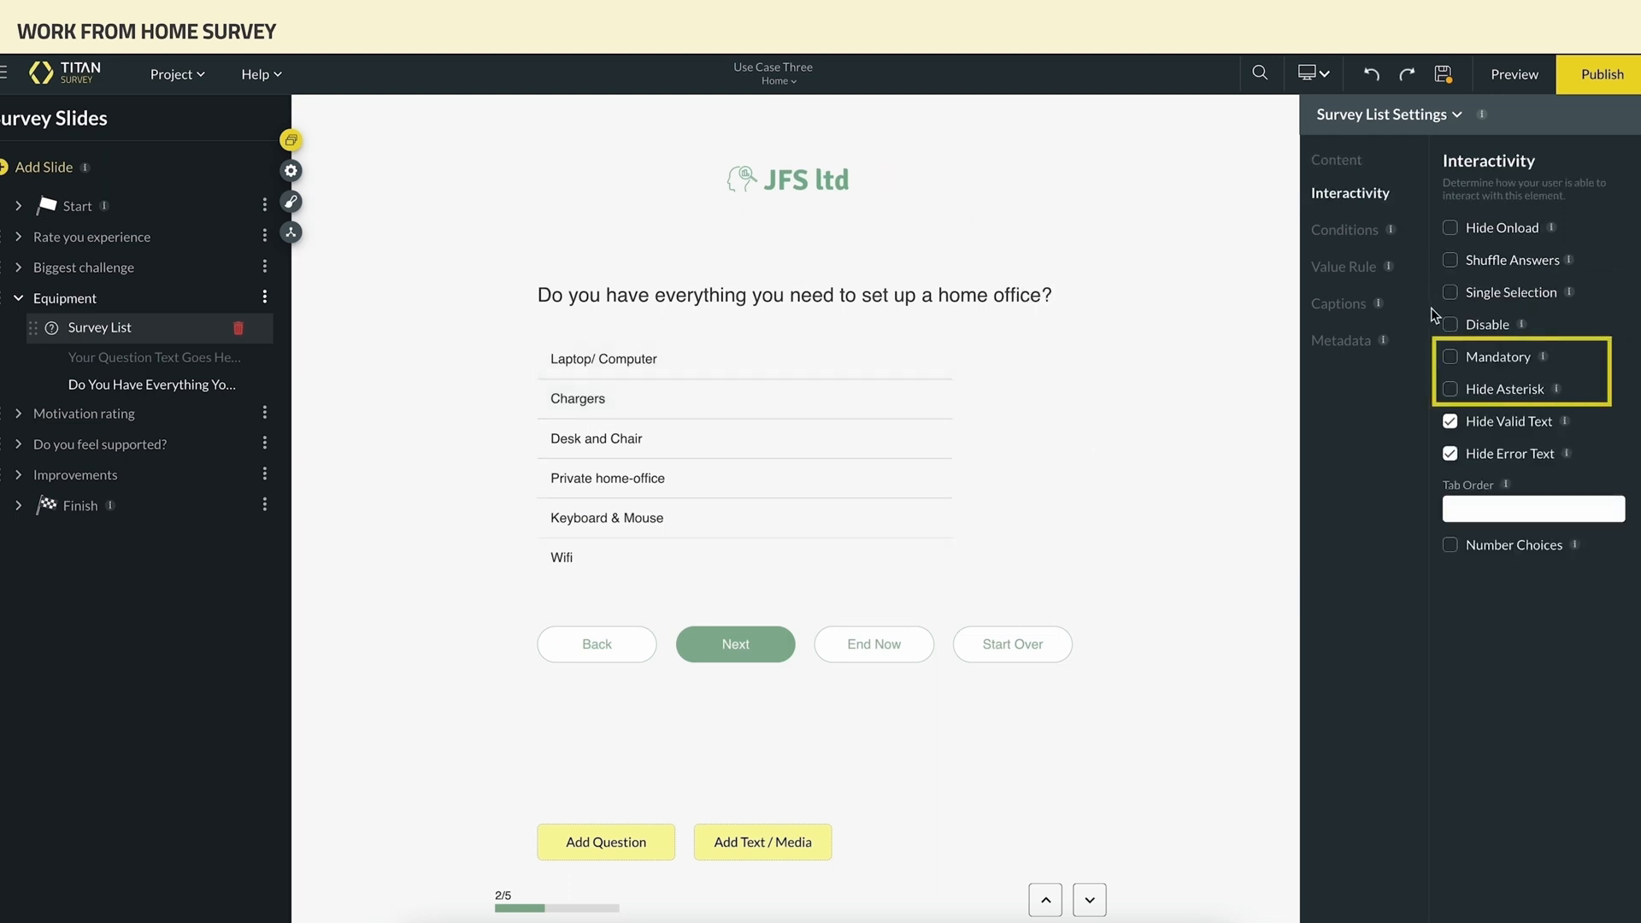
pyautogui.click(1451, 366)
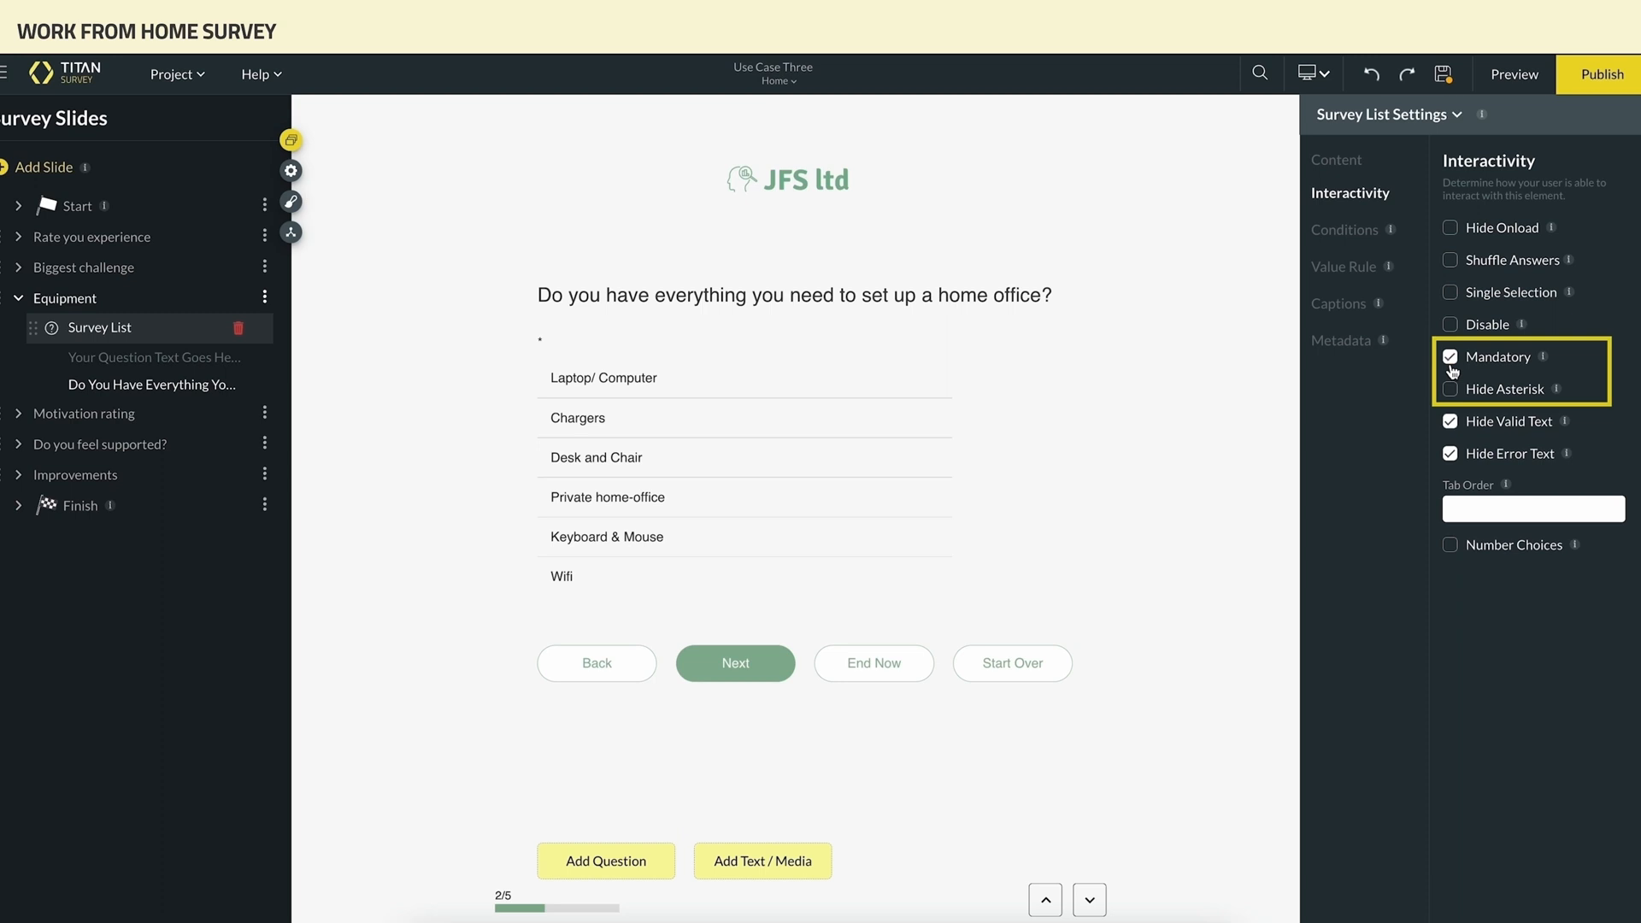
pyautogui.click(1454, 392)
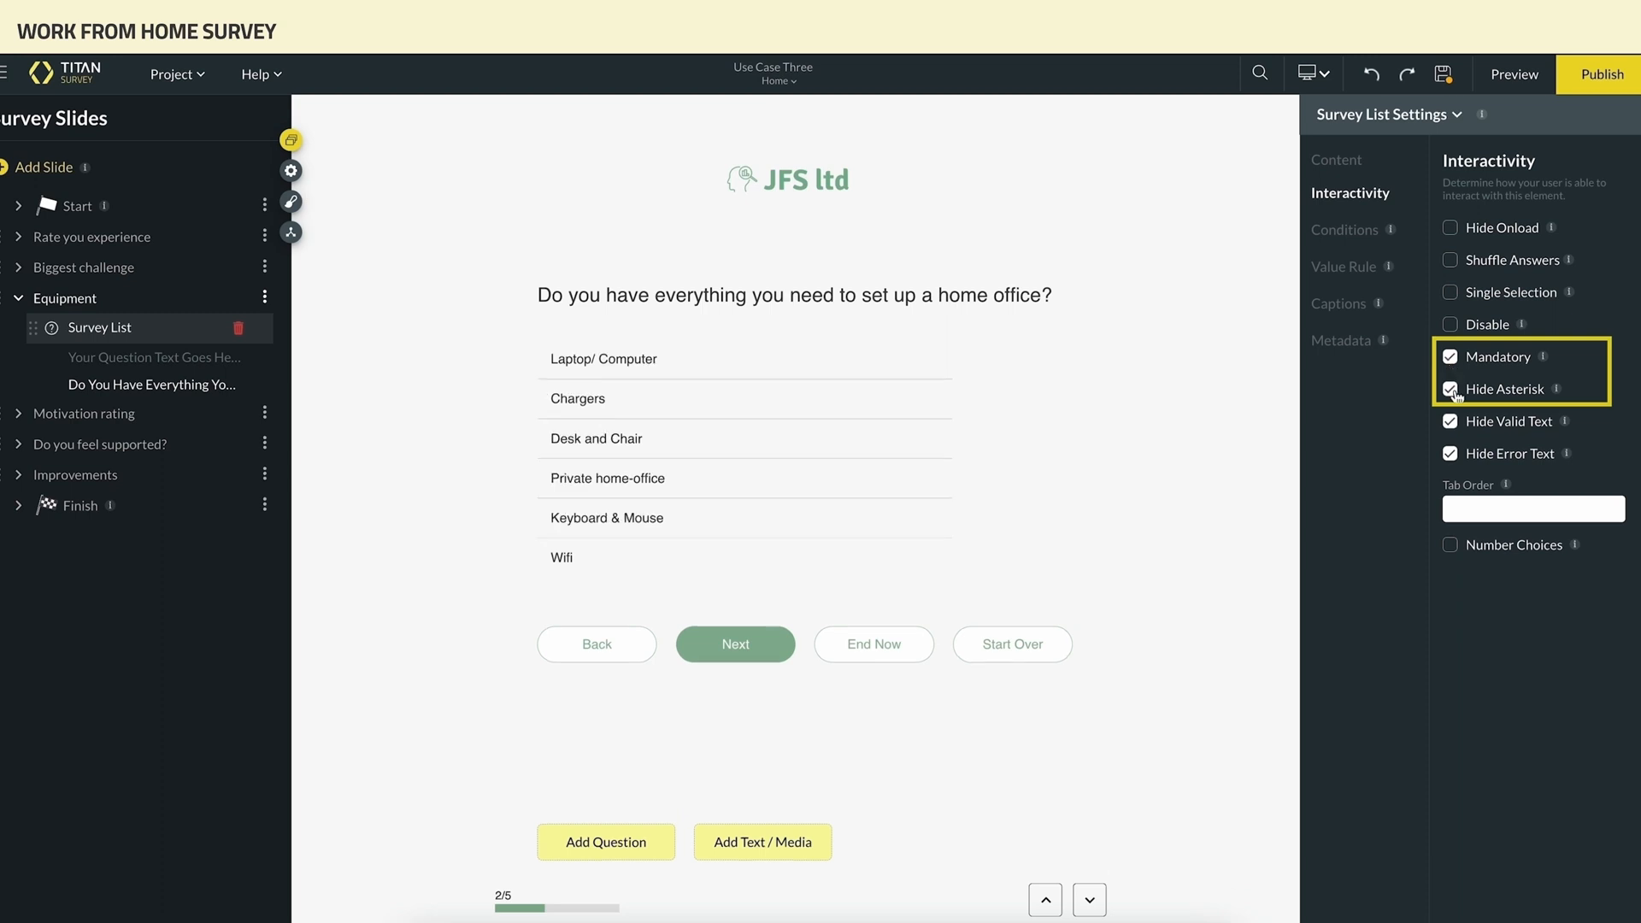
# - Give the Equipment survey list the user tip "Please select all equipment" and enable Shuffle Answers
pyautogui.click(1348, 162)
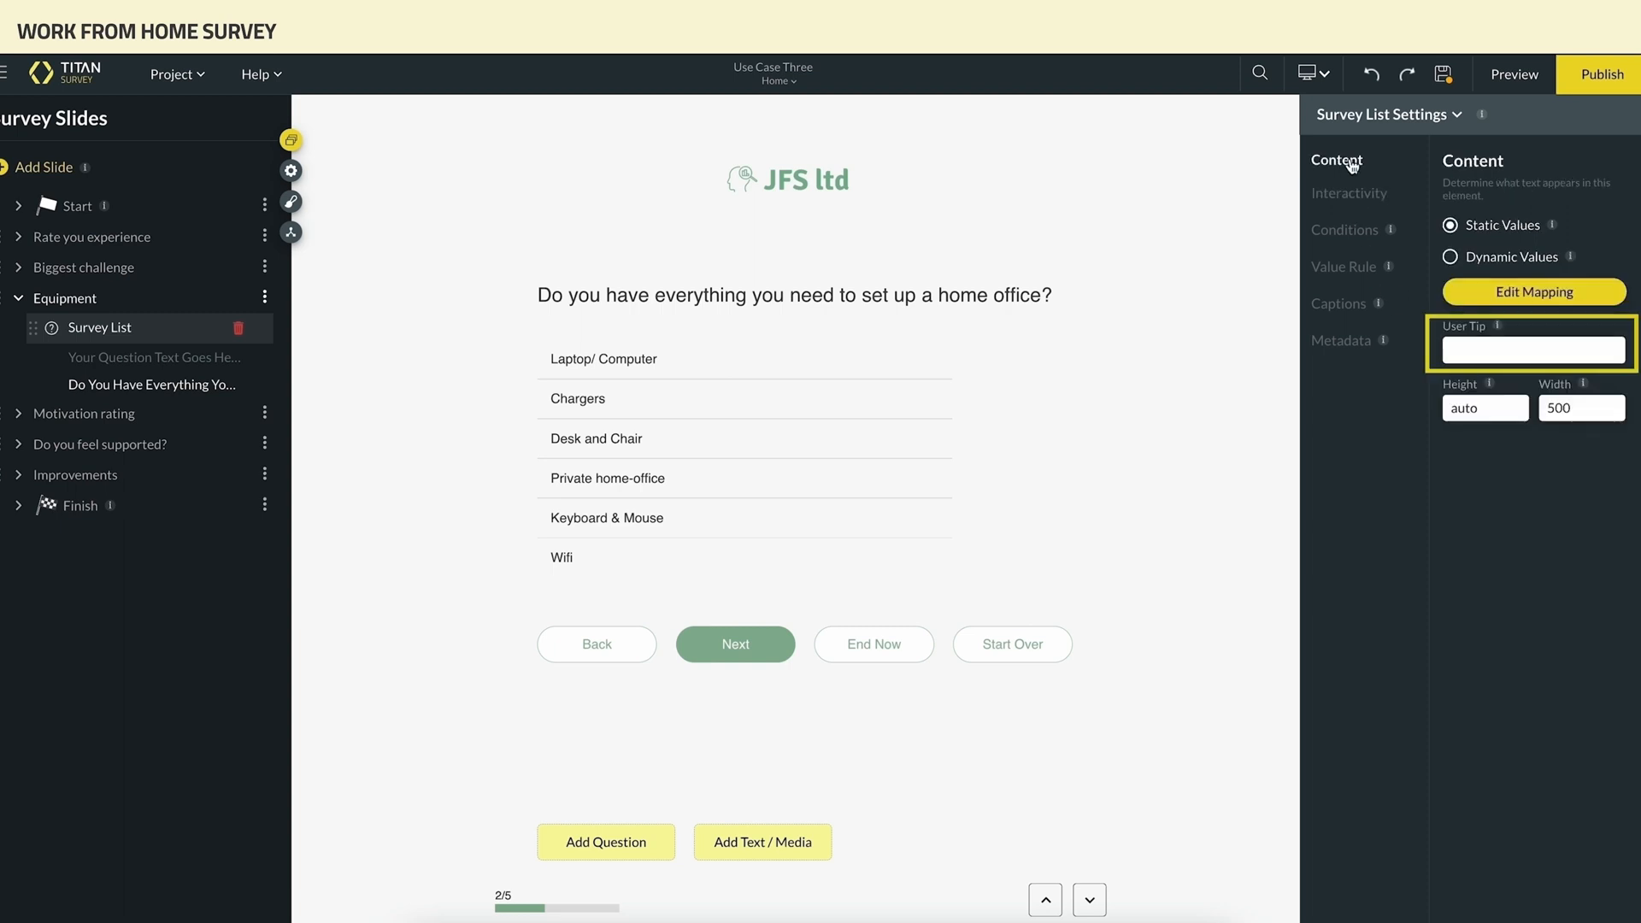
pyautogui.click(1455, 346)
pyautogui.write('Please select all equipment')
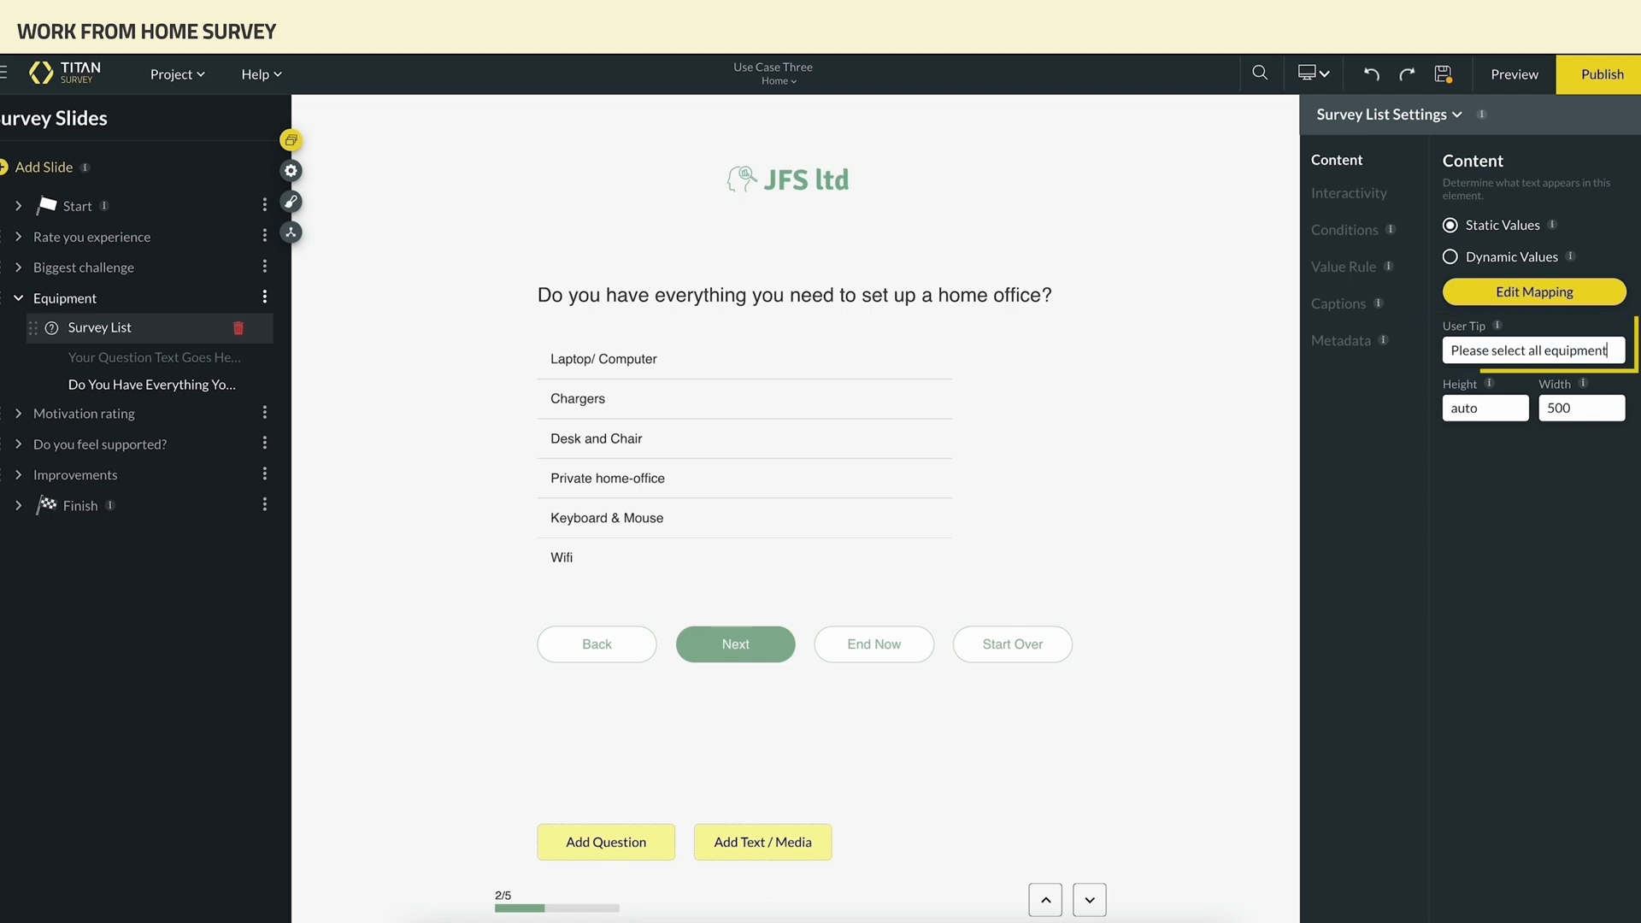
pyautogui.click(1328, 202)
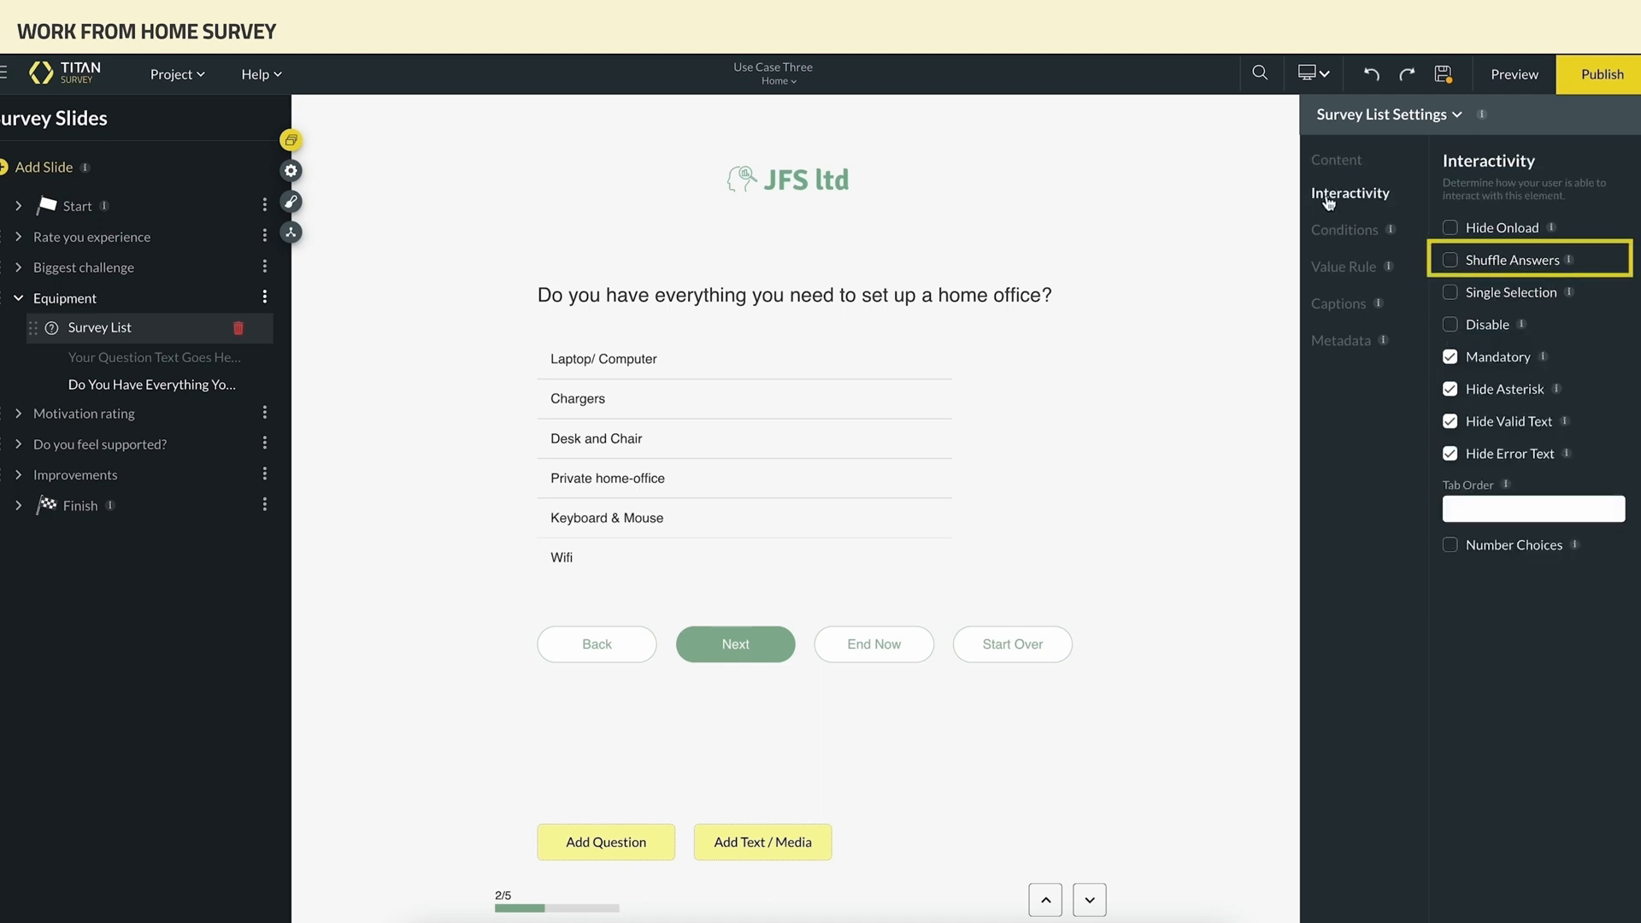
pyautogui.click(1450, 261)
# - On the Motivation rating slide, customize the Survey List styles so the List part uses the Arial Black font
pyautogui.click(228, 413)
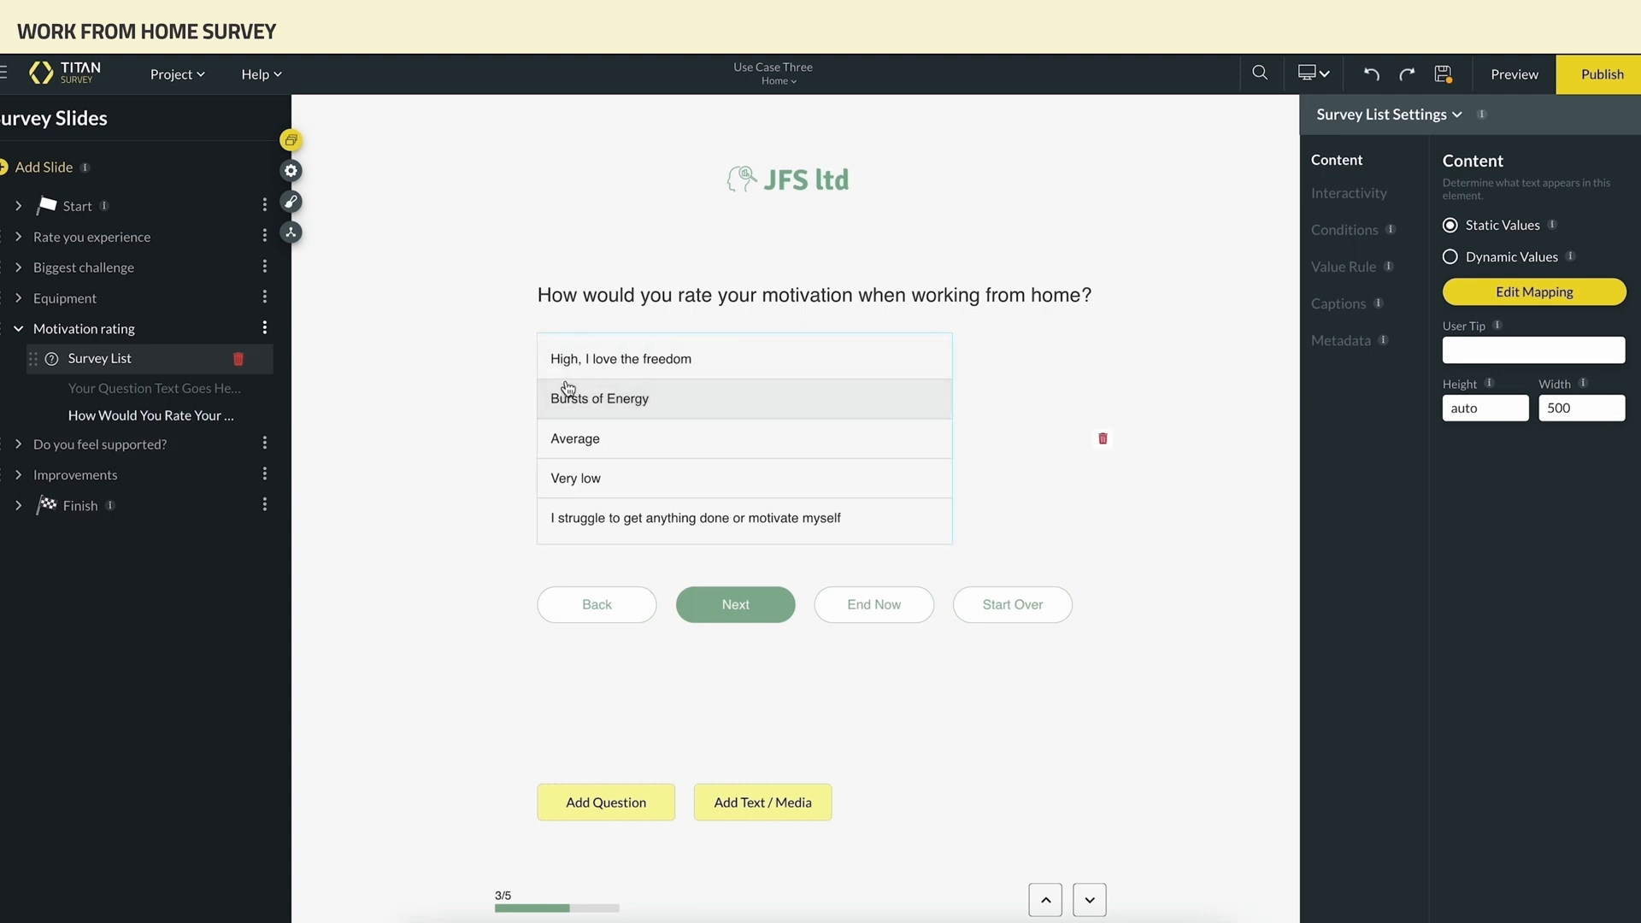
pyautogui.click(202, 80)
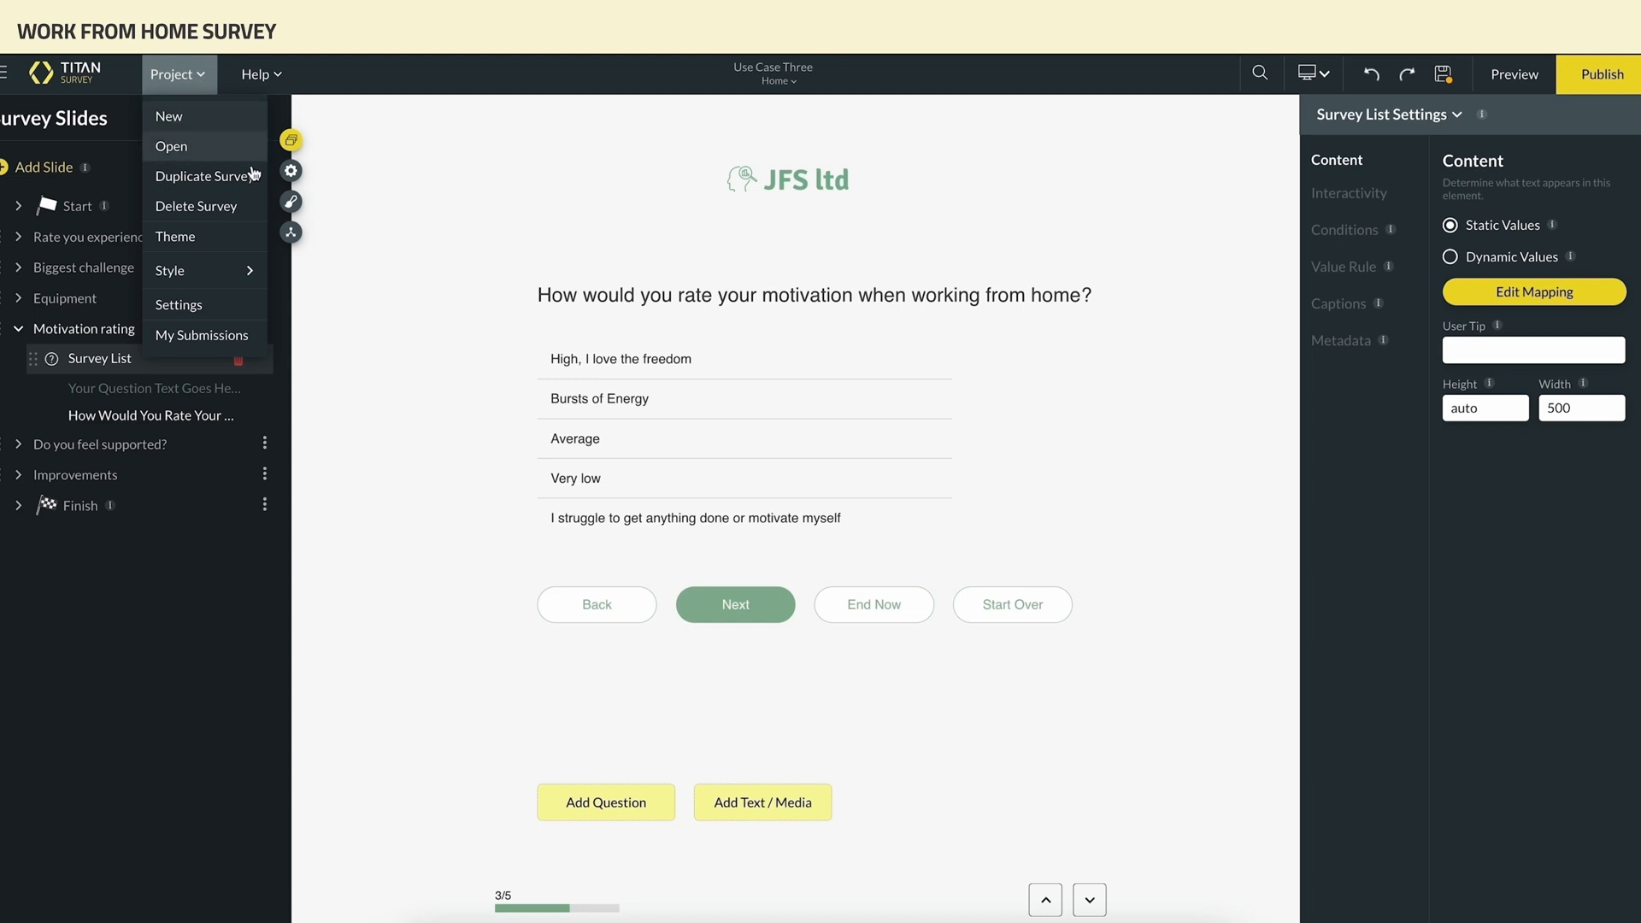
pyautogui.moveTo(240, 270)
pyautogui.click(301, 272)
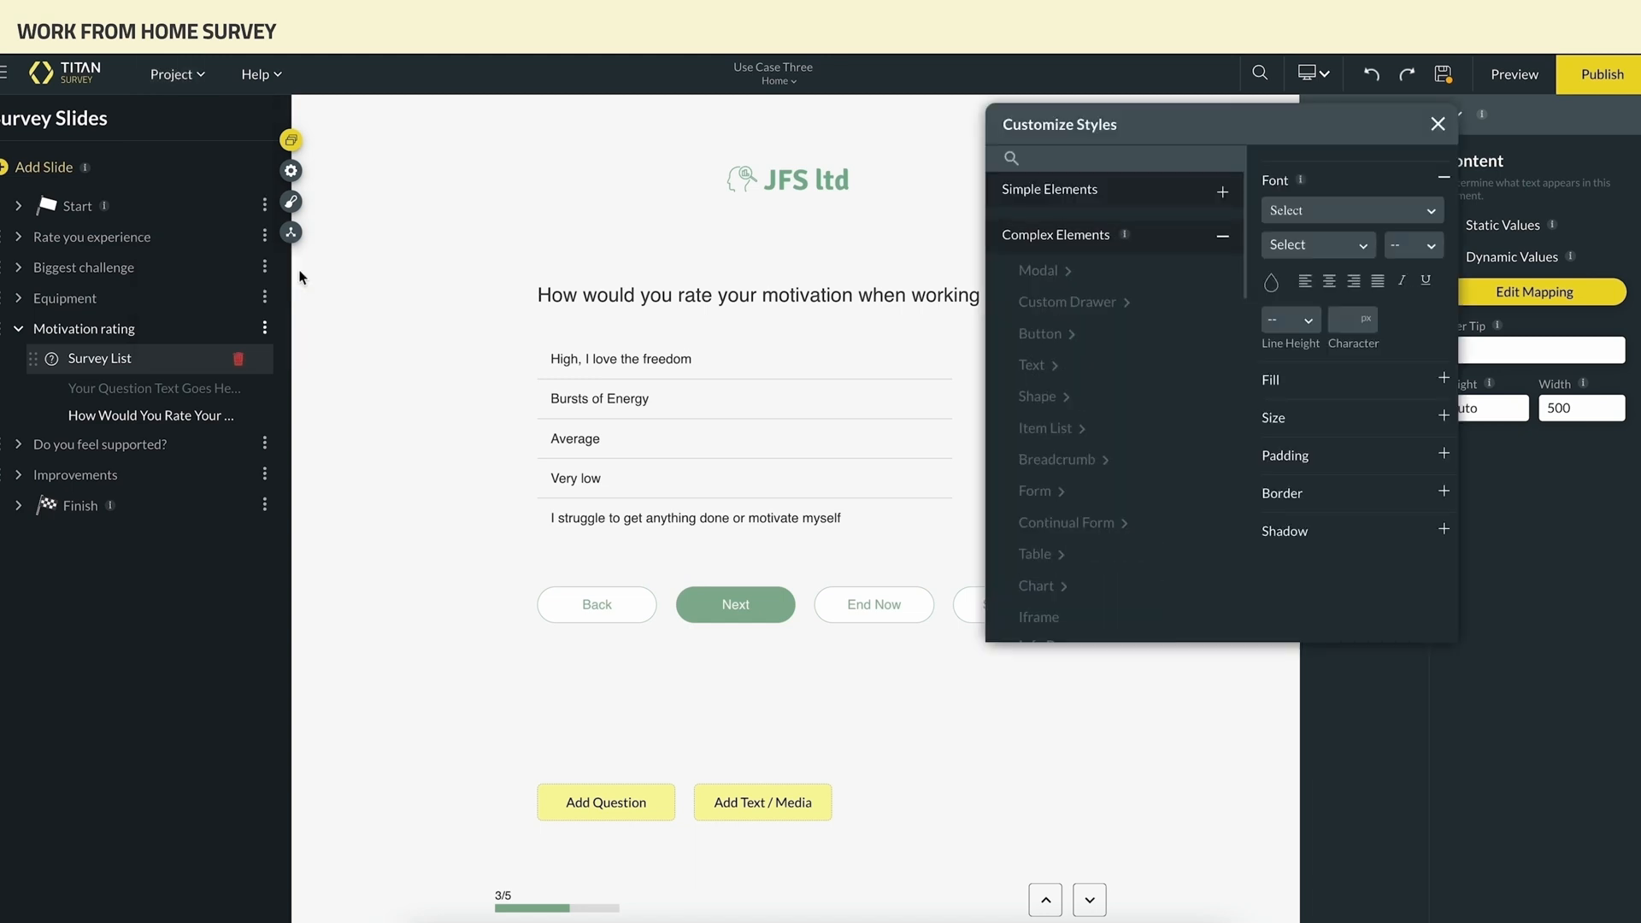
pyautogui.scroll(-2, 1016, 279)
pyautogui.scroll(-8, 1016, 278)
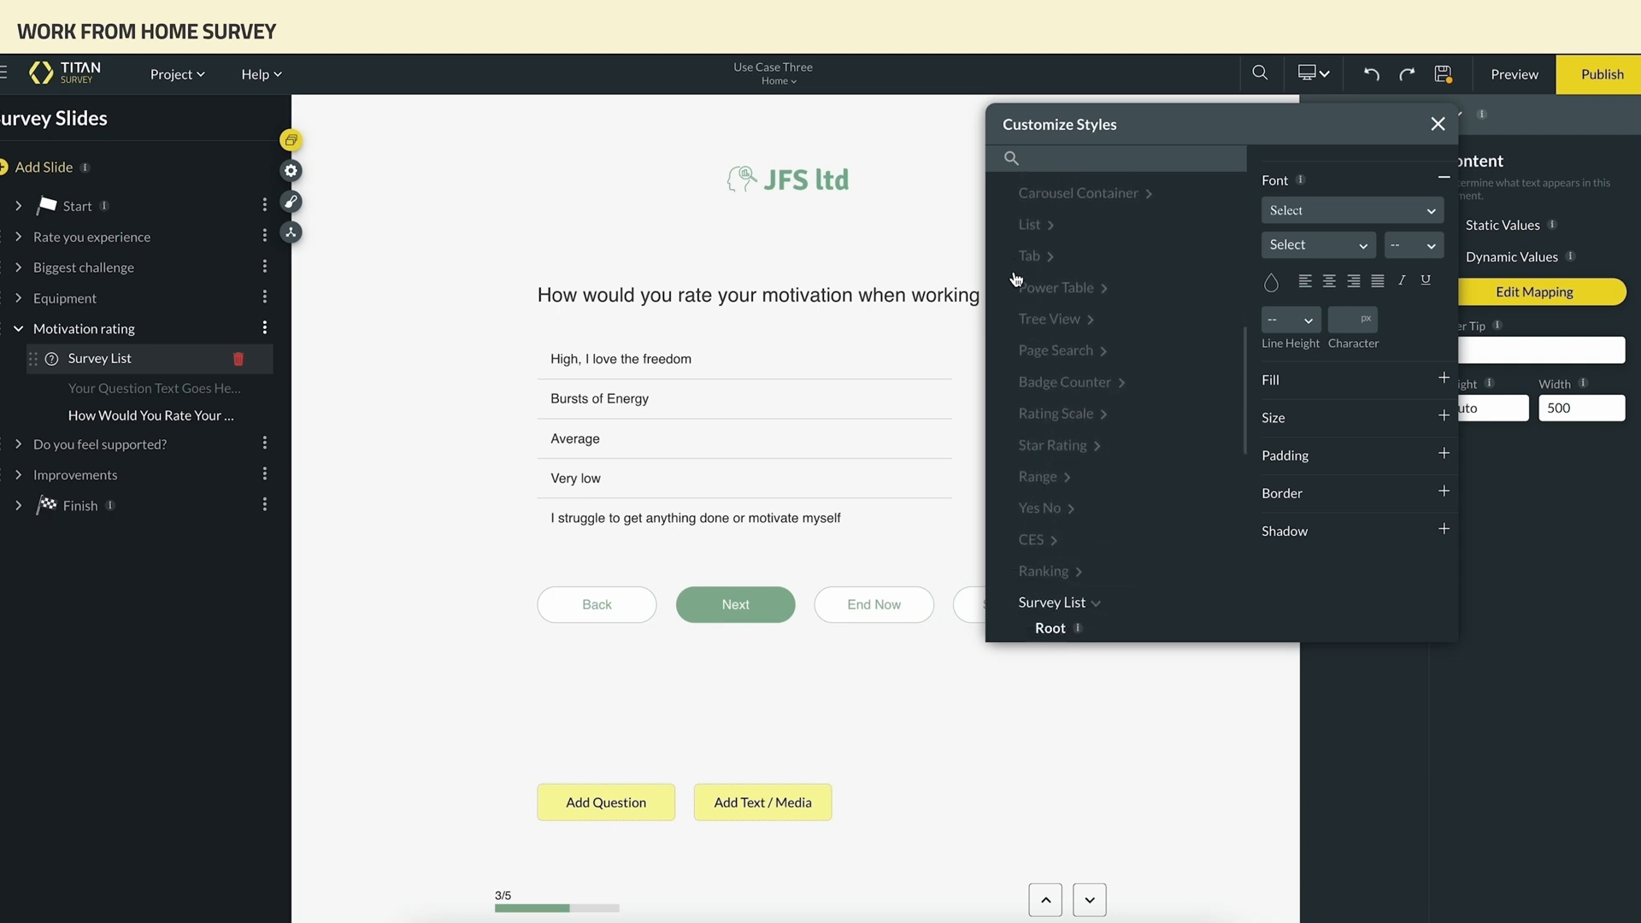
pyautogui.scroll(-3, 1016, 278)
pyautogui.click(1046, 362)
pyautogui.click(1317, 213)
pyautogui.click(1335, 411)
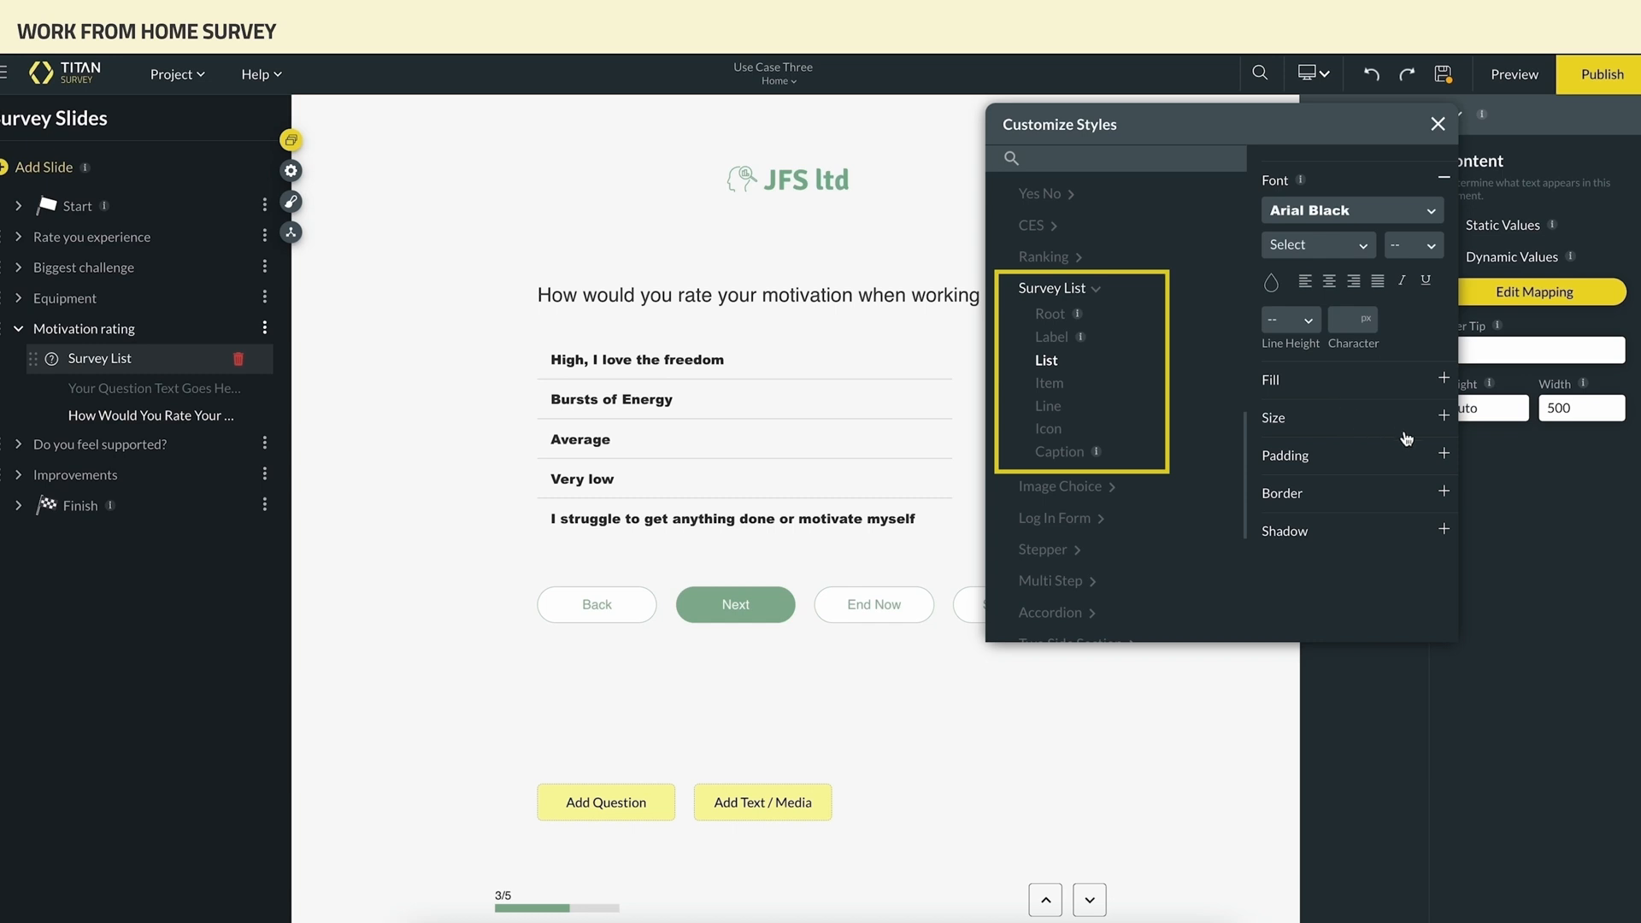
# - Set the top and bottom padding of the Survey List's Item style to 10 px
pyautogui.click(1442, 455)
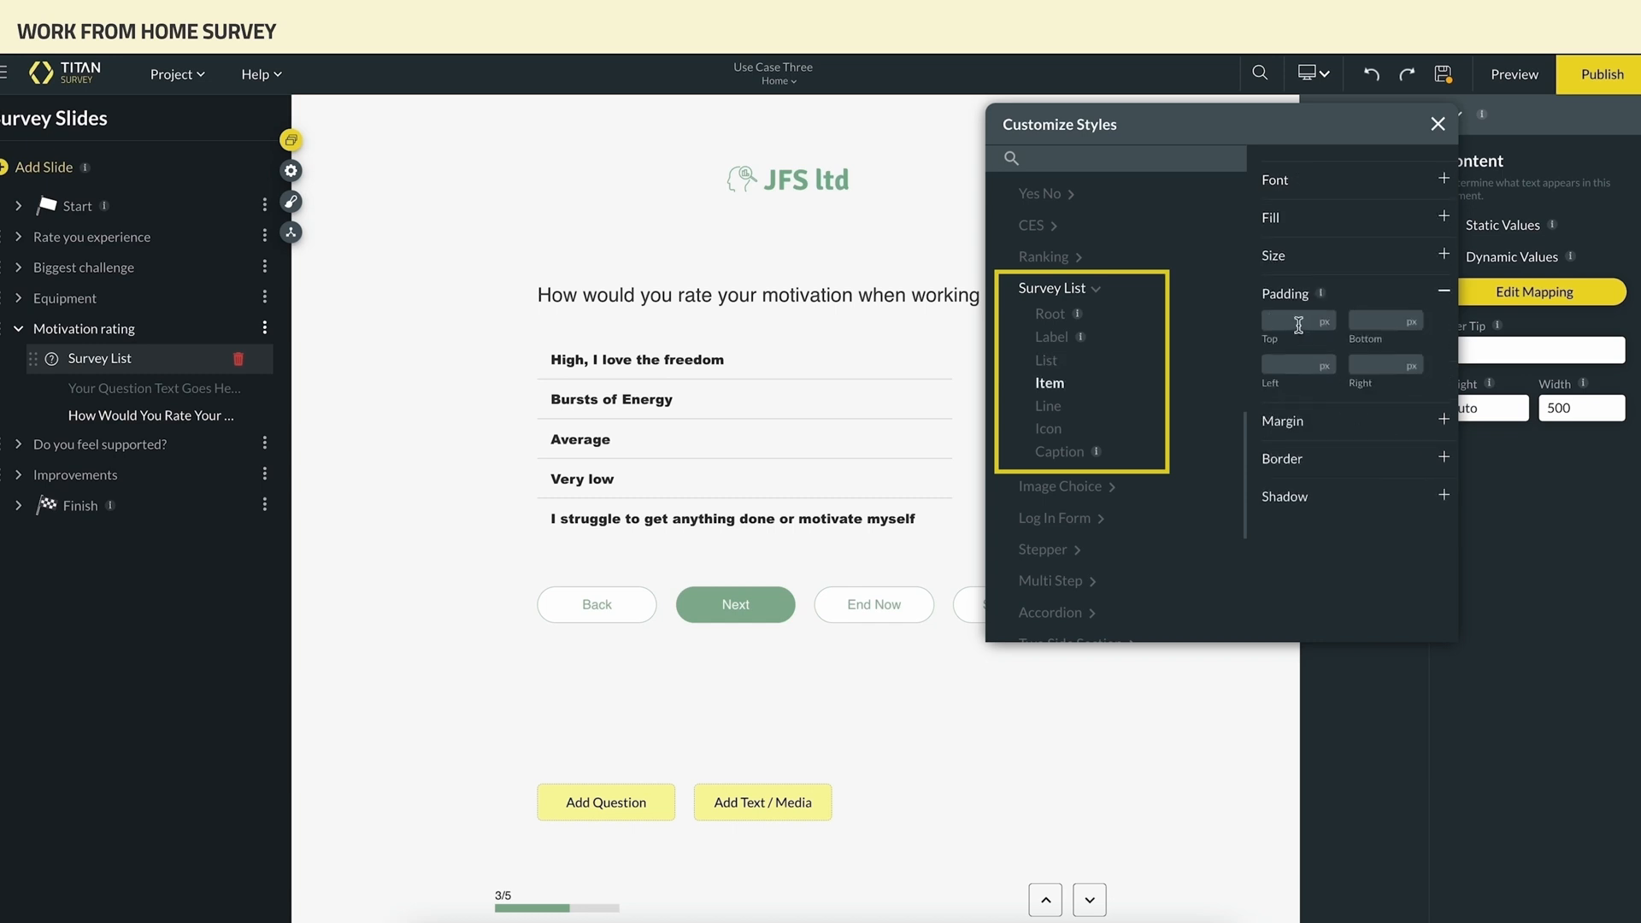
pyautogui.click(1299, 324)
pyautogui.write('10')
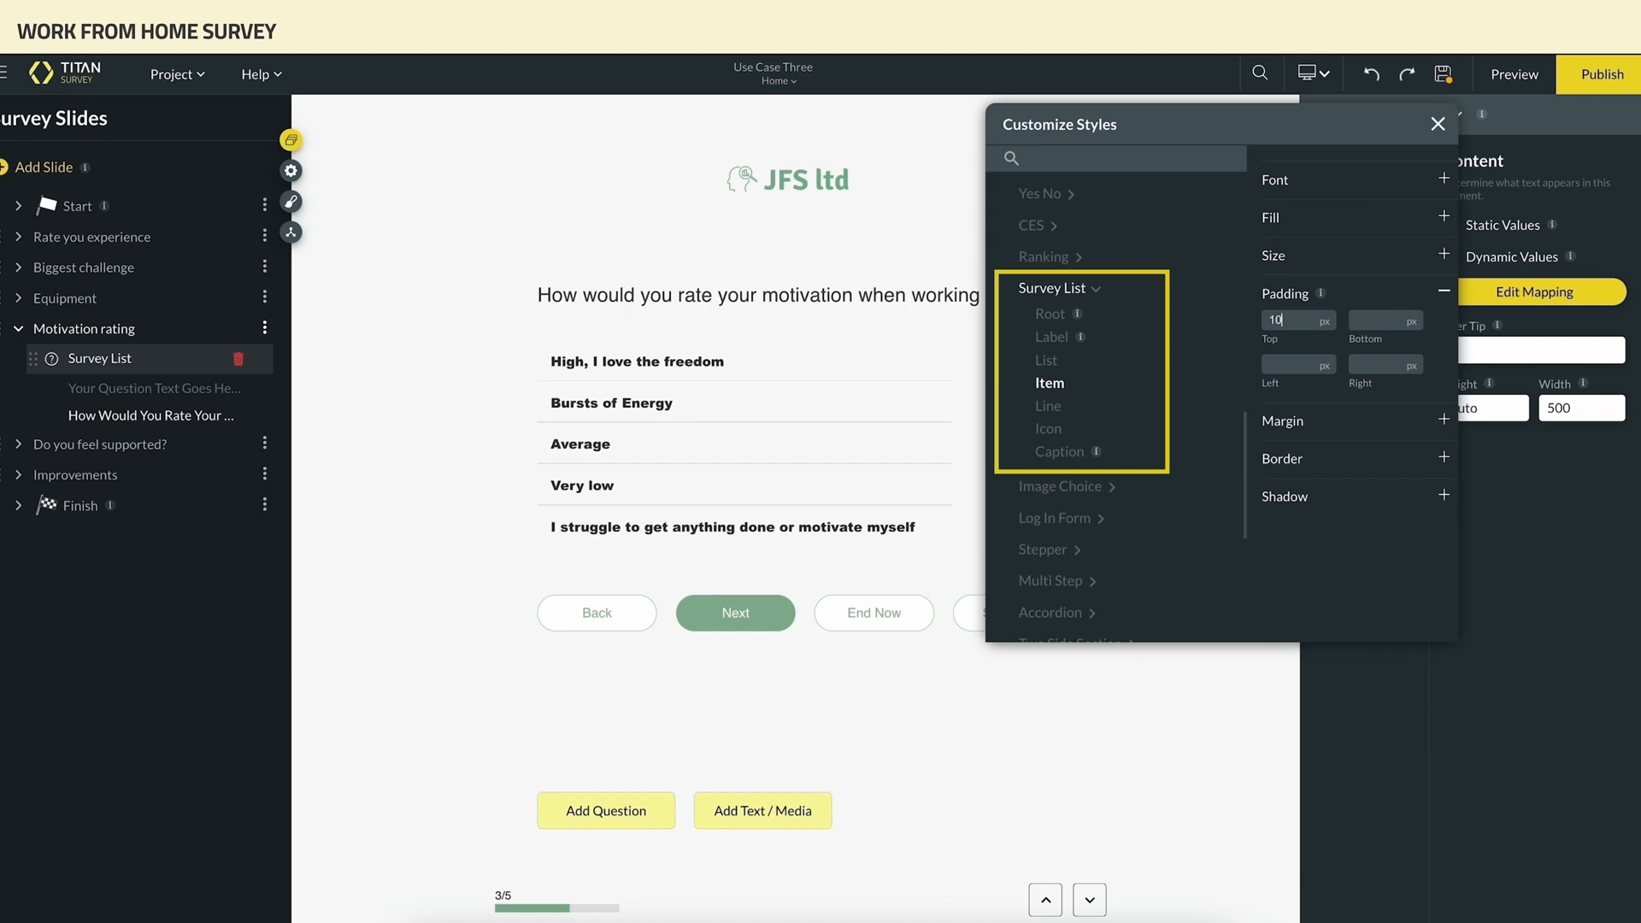
pyautogui.click(1368, 325)
pyautogui.write('10')
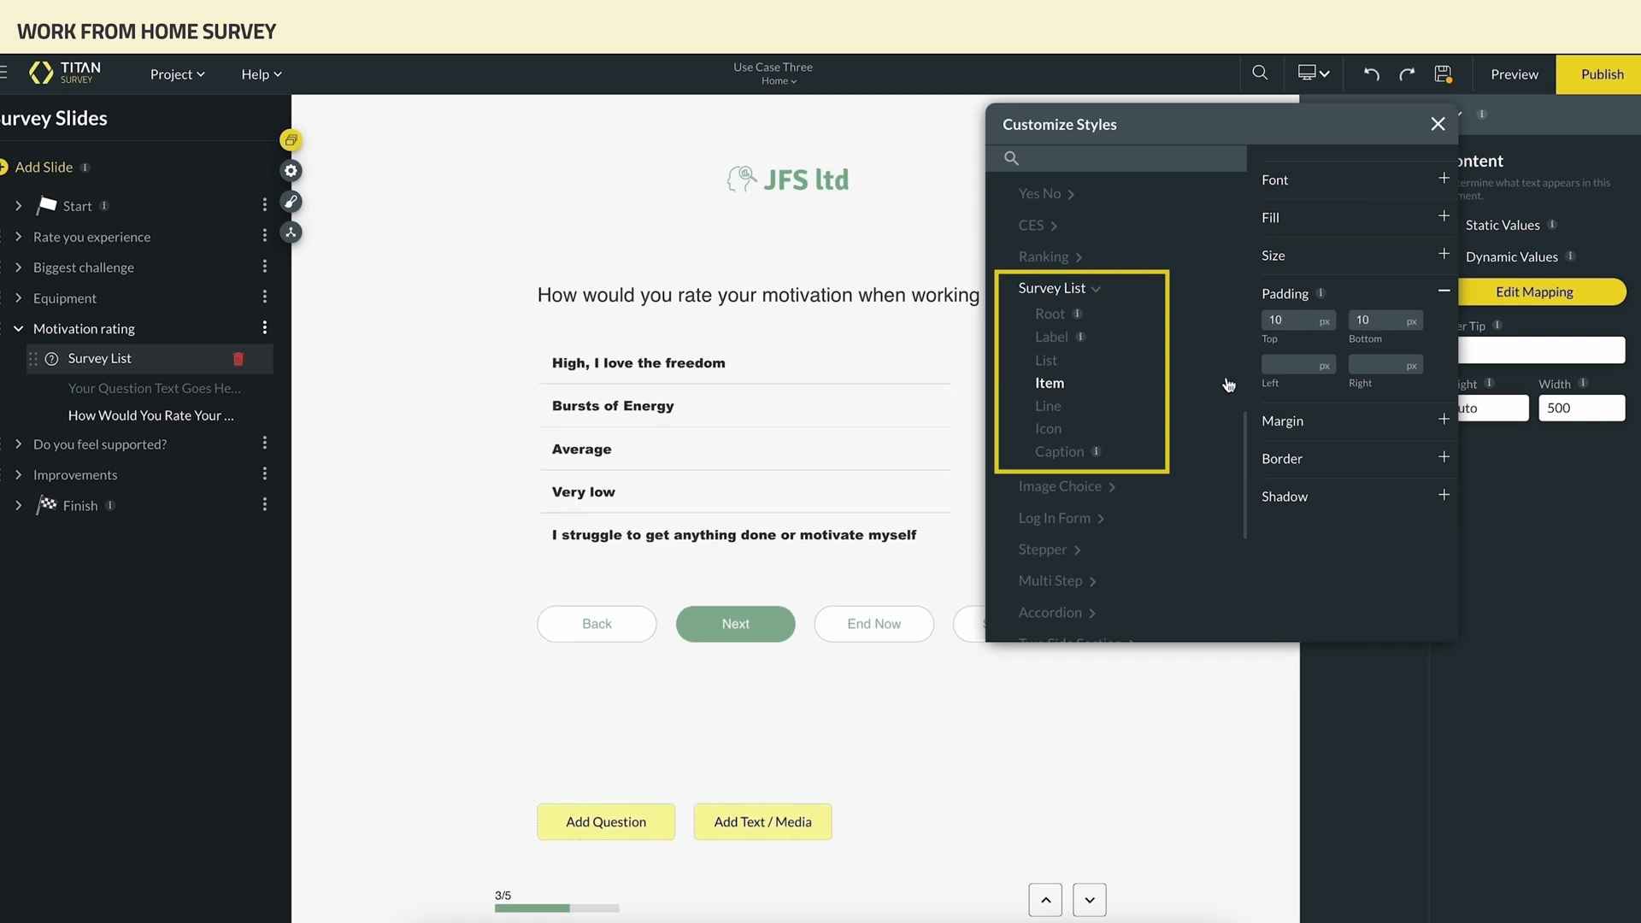
# - Set the border color of the Survey List's List style to #87B194
pyautogui.click(1052, 361)
pyautogui.click(1442, 419)
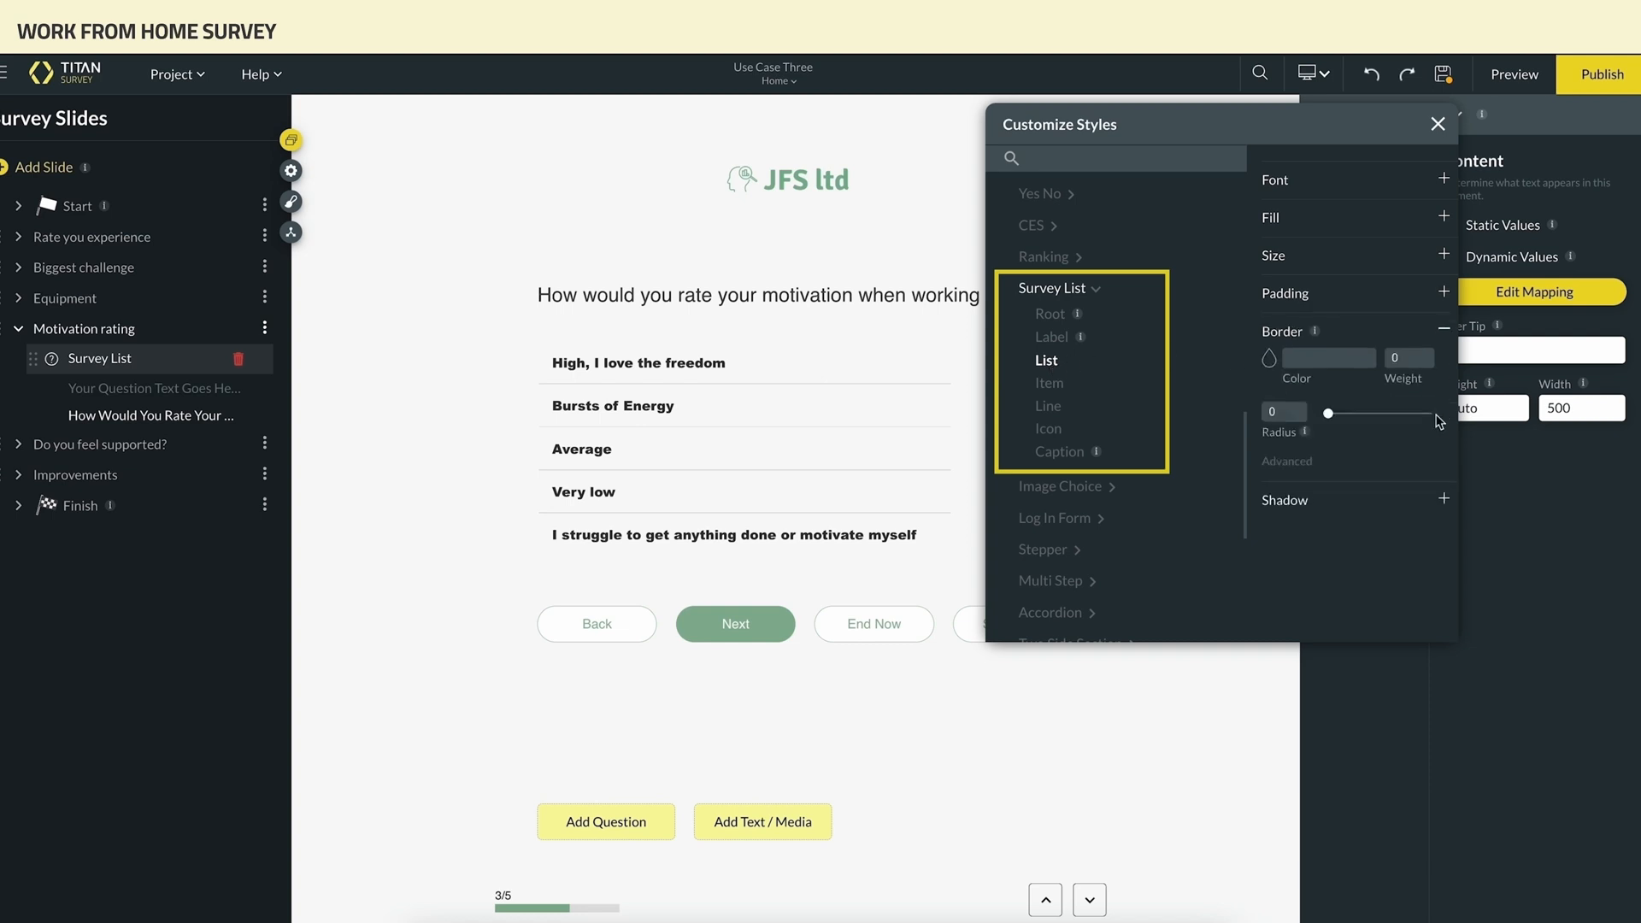
pyautogui.click(1269, 359)
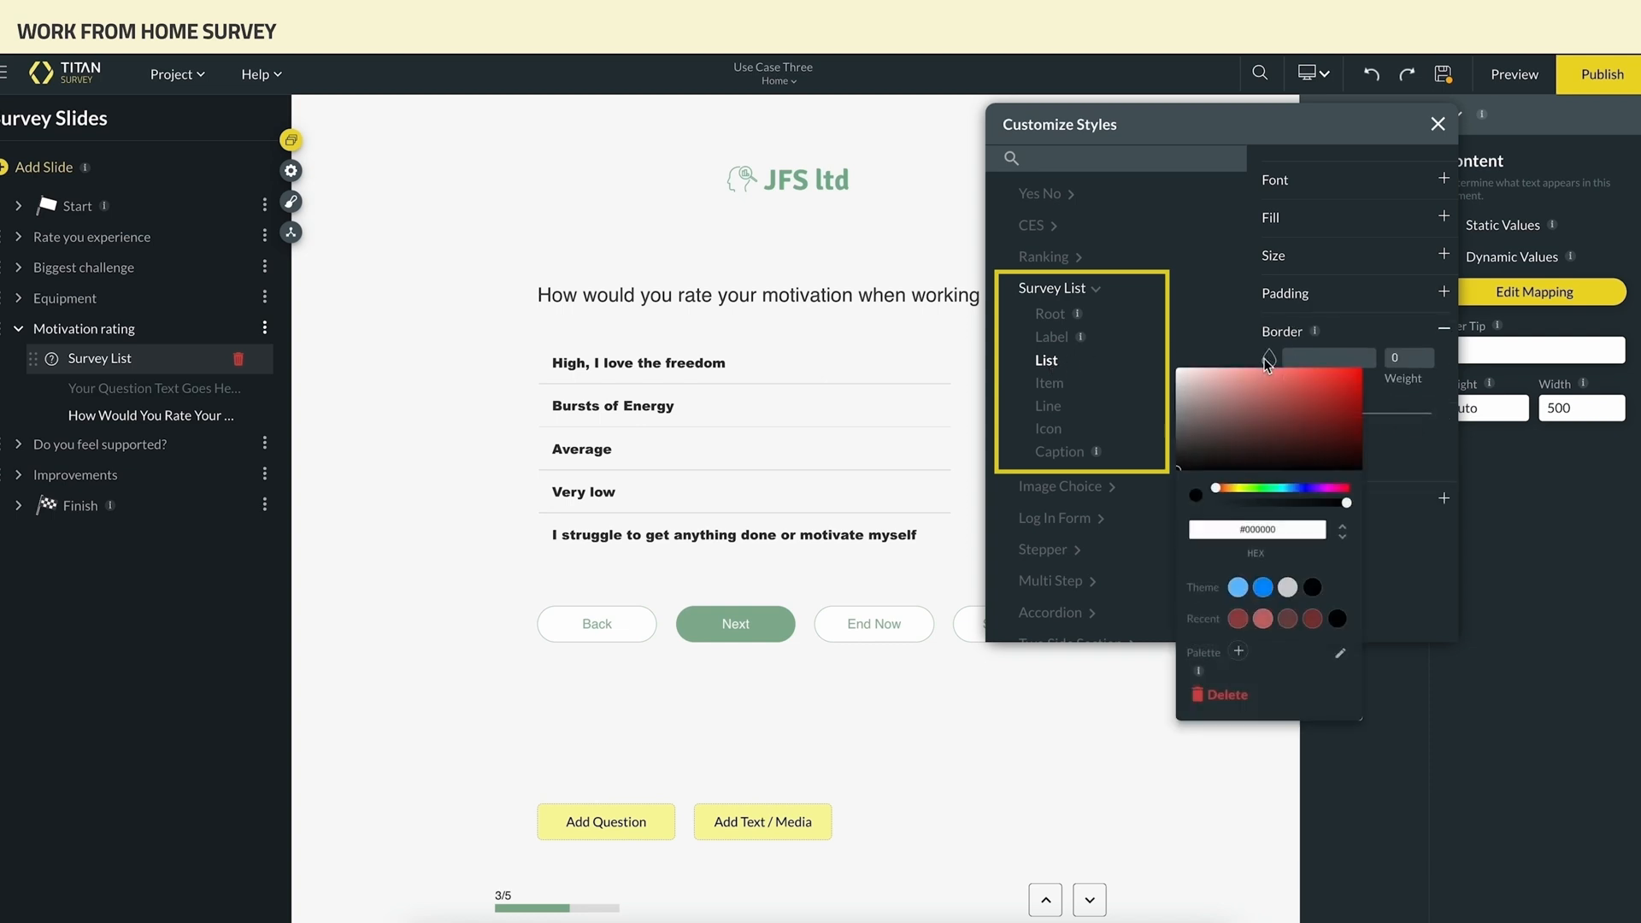
pyautogui.doubleClick(1283, 530)
pyautogui.press('BackSpace')
pyautogui.write('87B194')
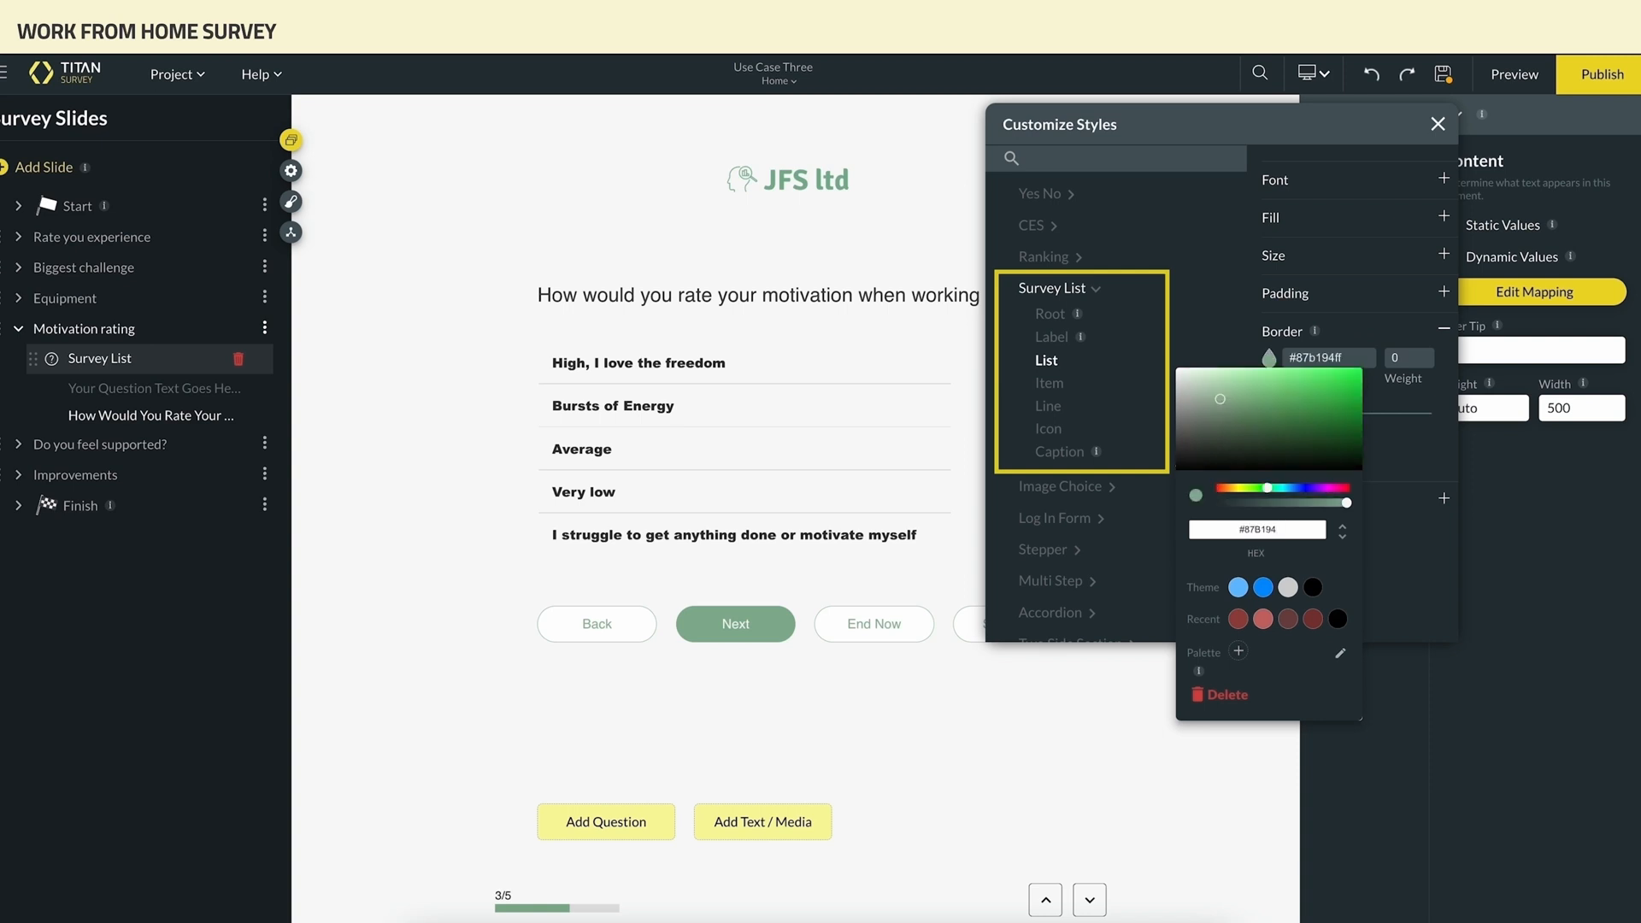
# - Give the List border a weight of 2 and a radius of 8, and close the style customization
pyautogui.click(1402, 359)
pyautogui.write('2')
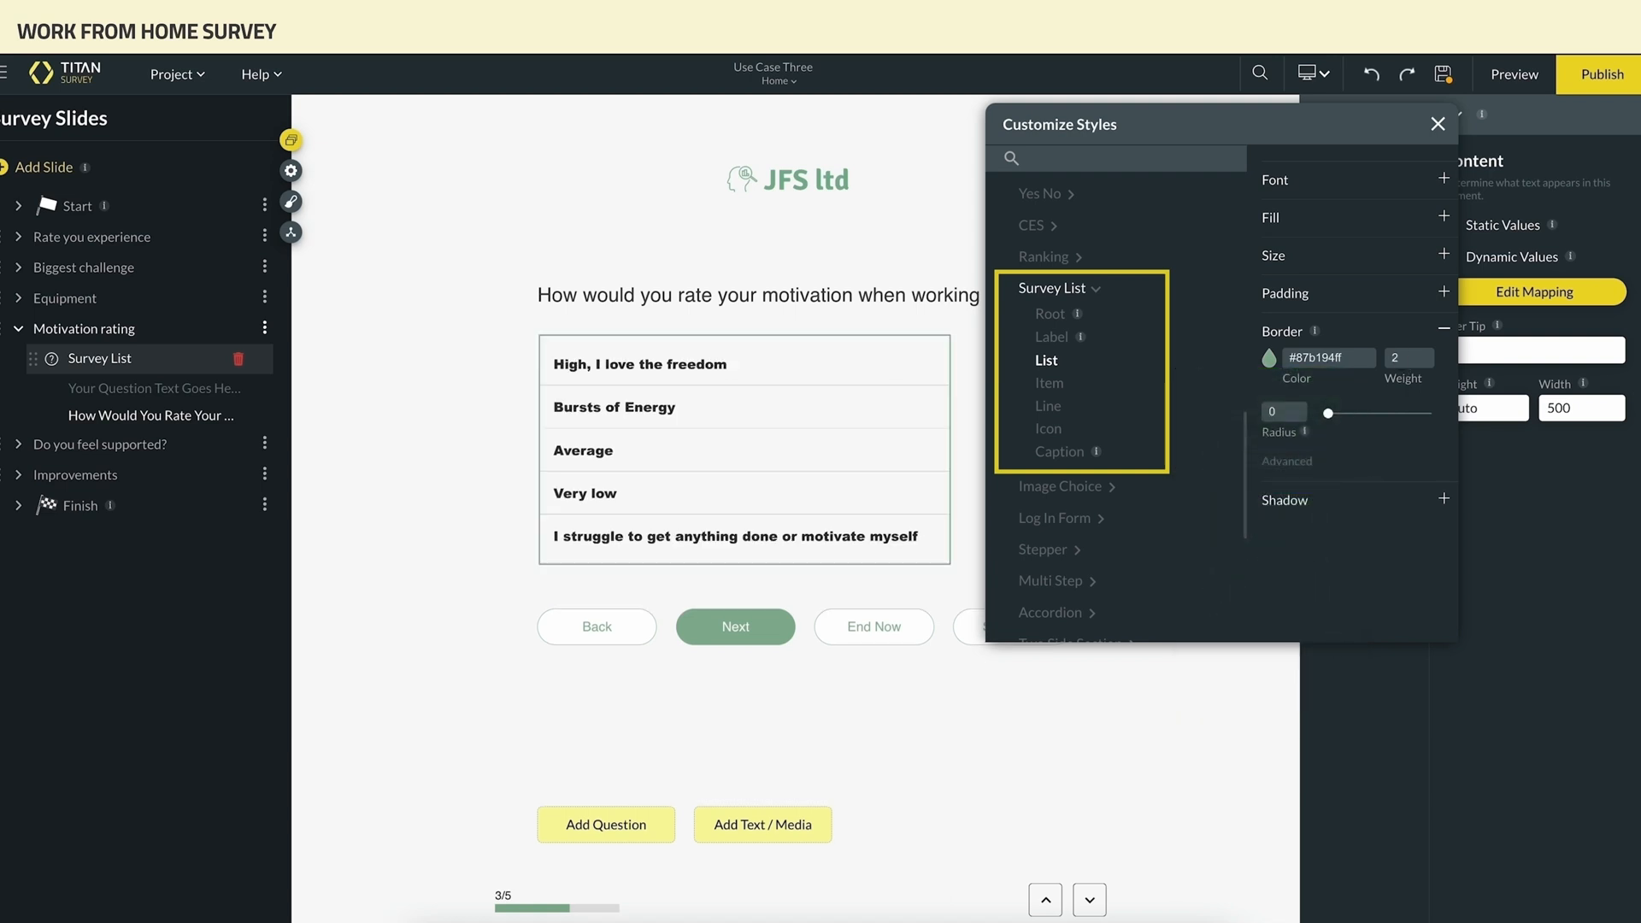
pyautogui.click(1289, 411)
pyautogui.write('8')
pyautogui.click(1437, 124)
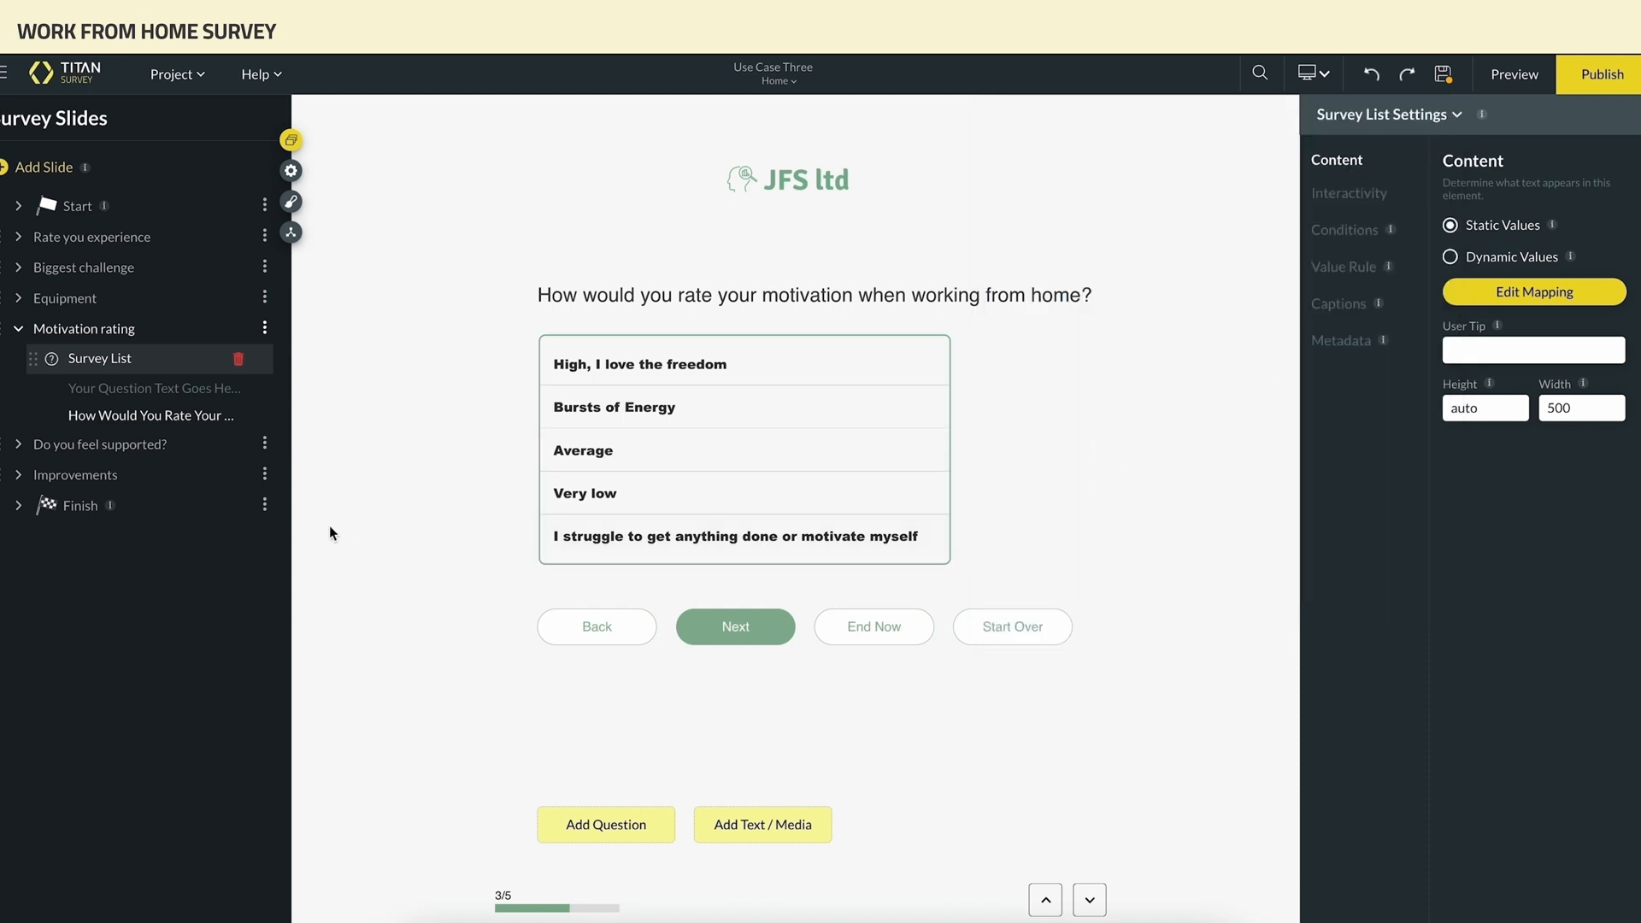
# - On the Do you feel supported? slide, set the Yes No type to Smiley Face / Sad Face and title the options "Good" and "Bad"
pyautogui.click(189, 446)
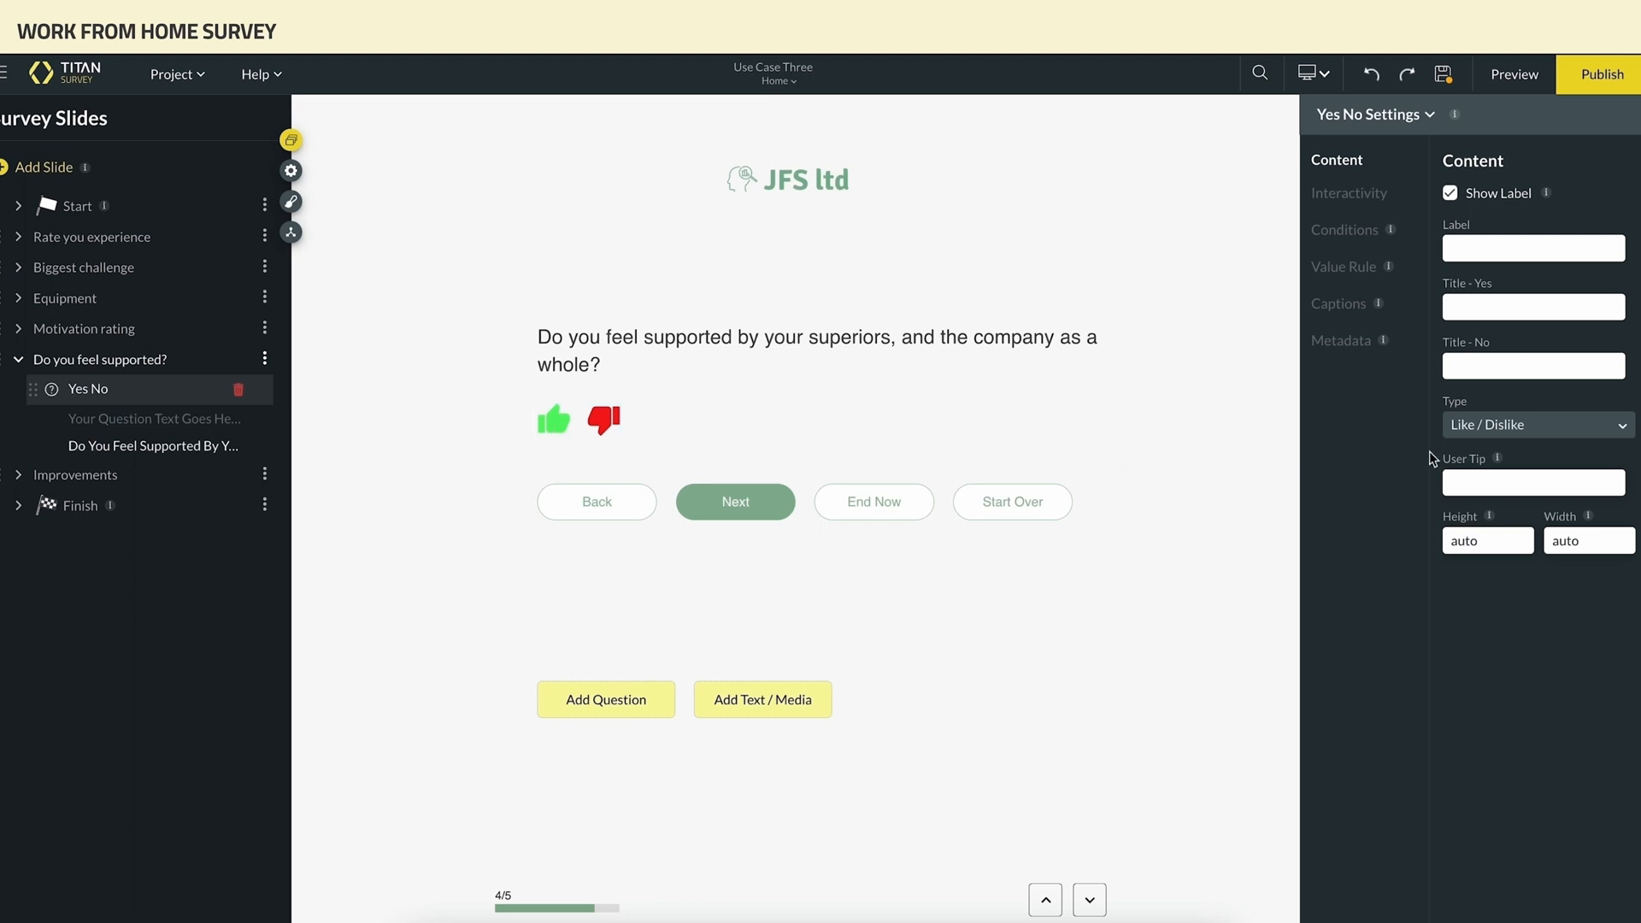
pyautogui.click(1476, 433)
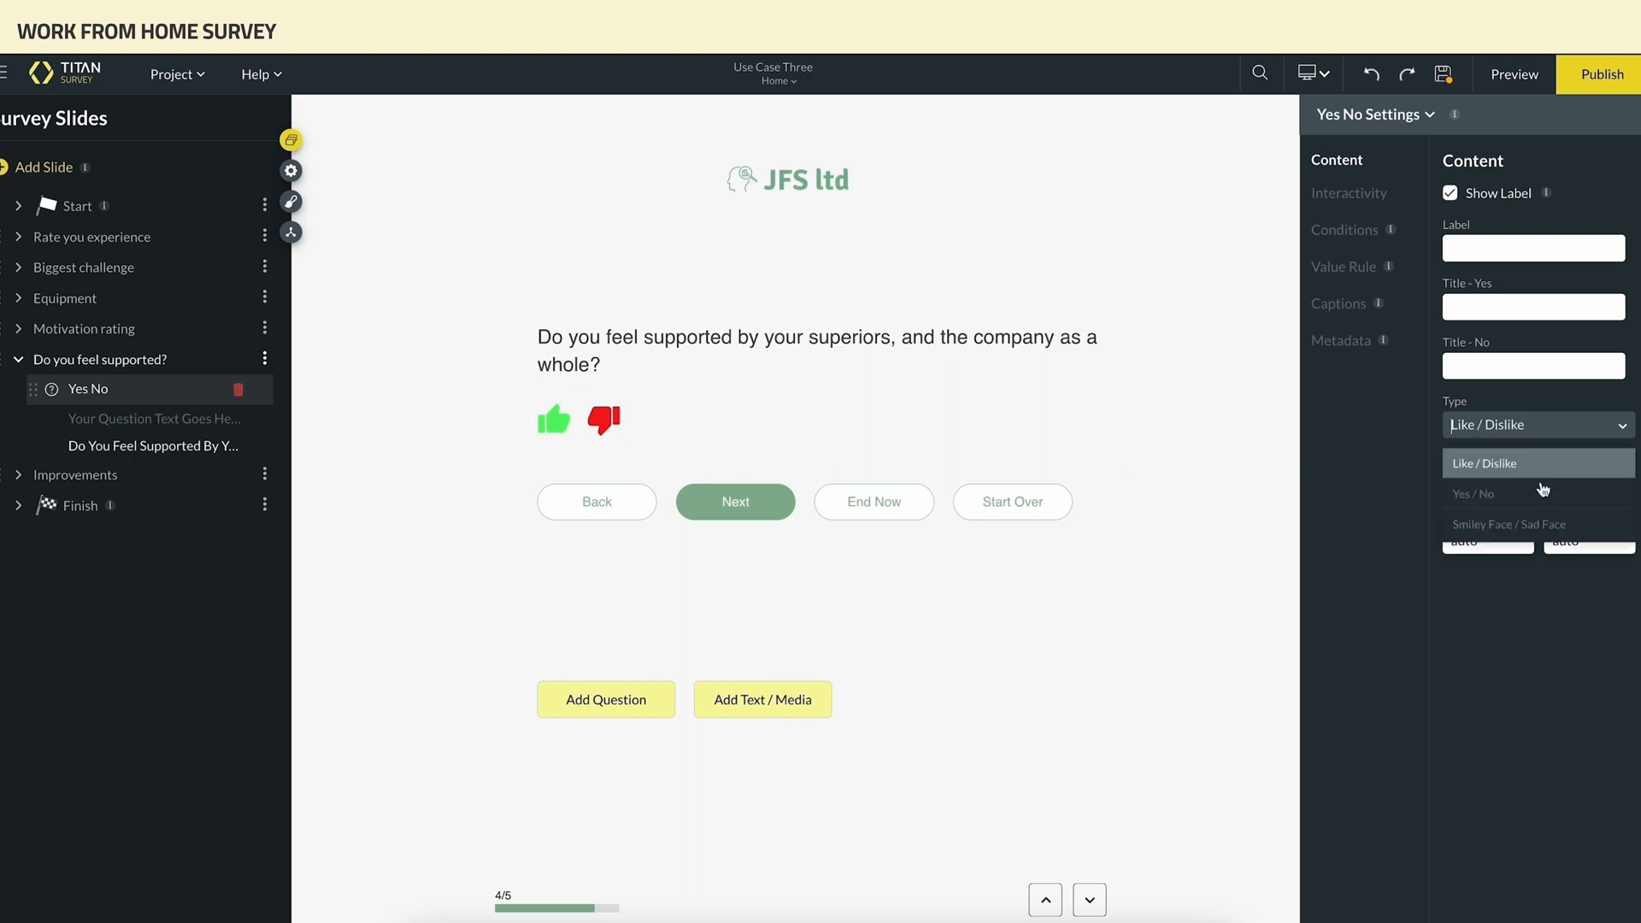
pyautogui.click(1535, 524)
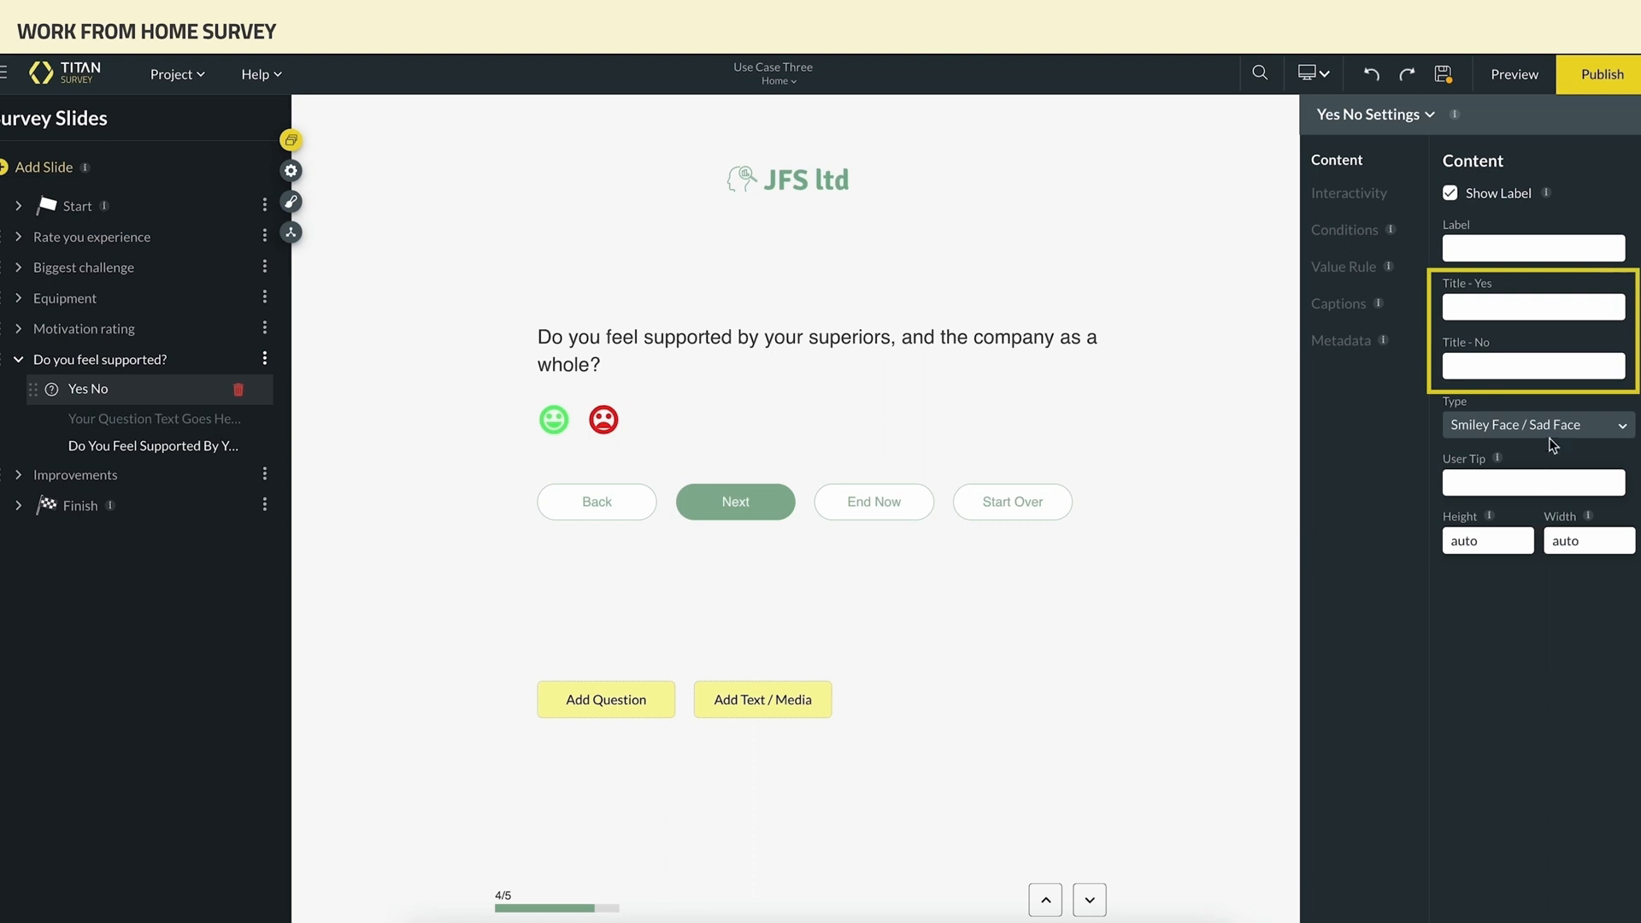
pyautogui.click(1502, 299)
pyautogui.write('Good')
pyautogui.click(1496, 364)
pyautogui.write('Bad')
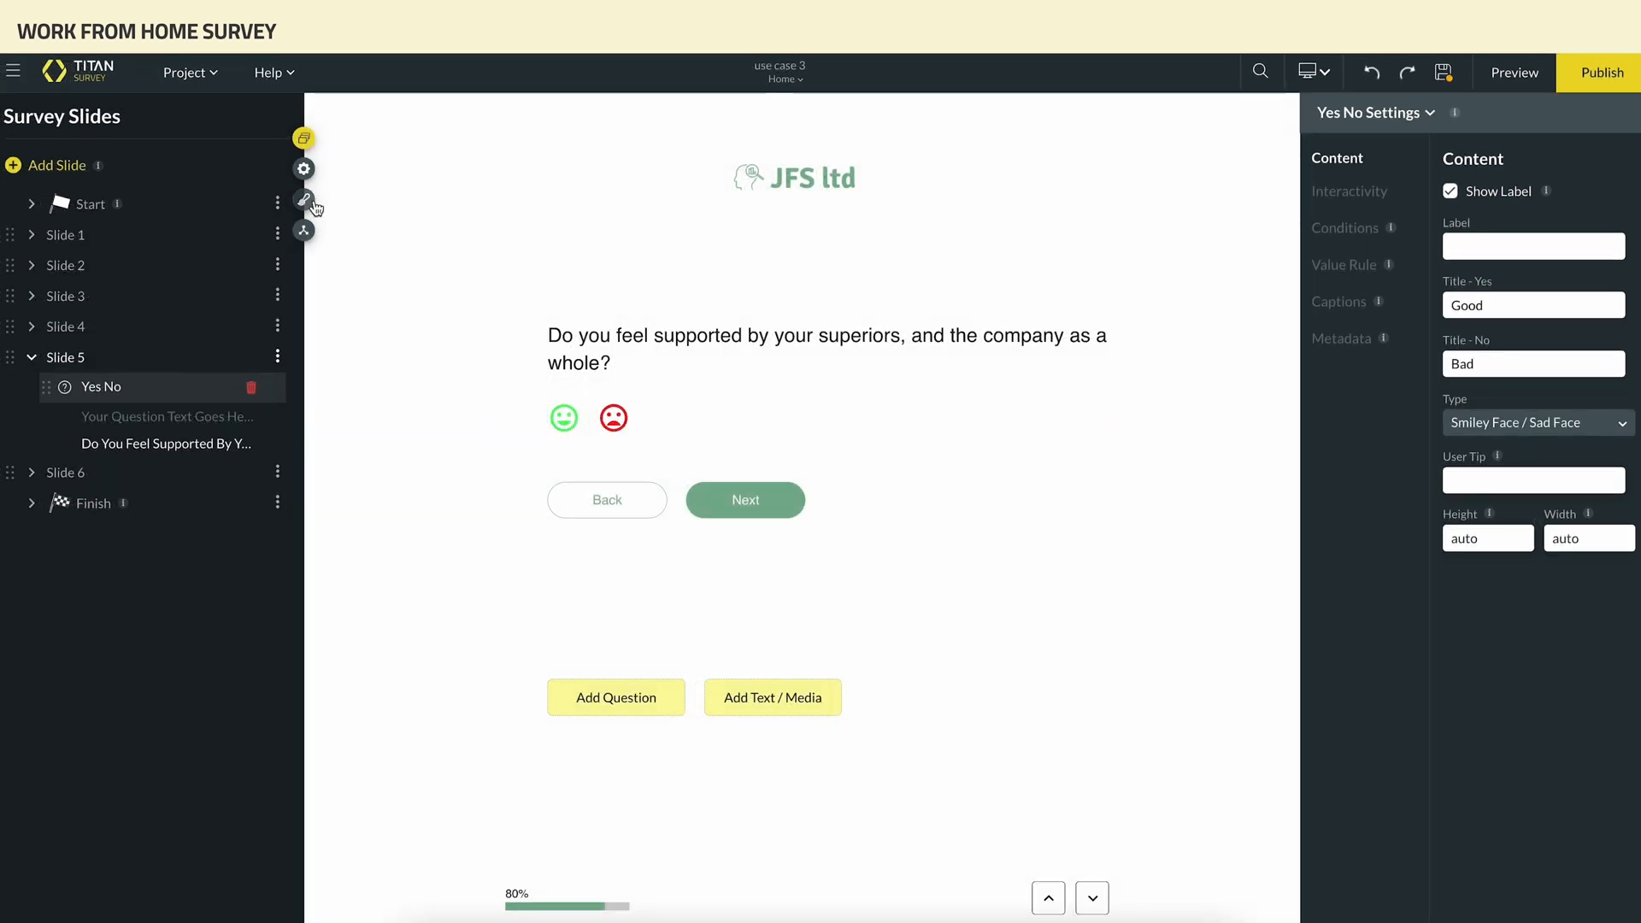
# - Style the Yes No element with a Light blue yes icon and a Pink no icon
pyautogui.click(306, 201)
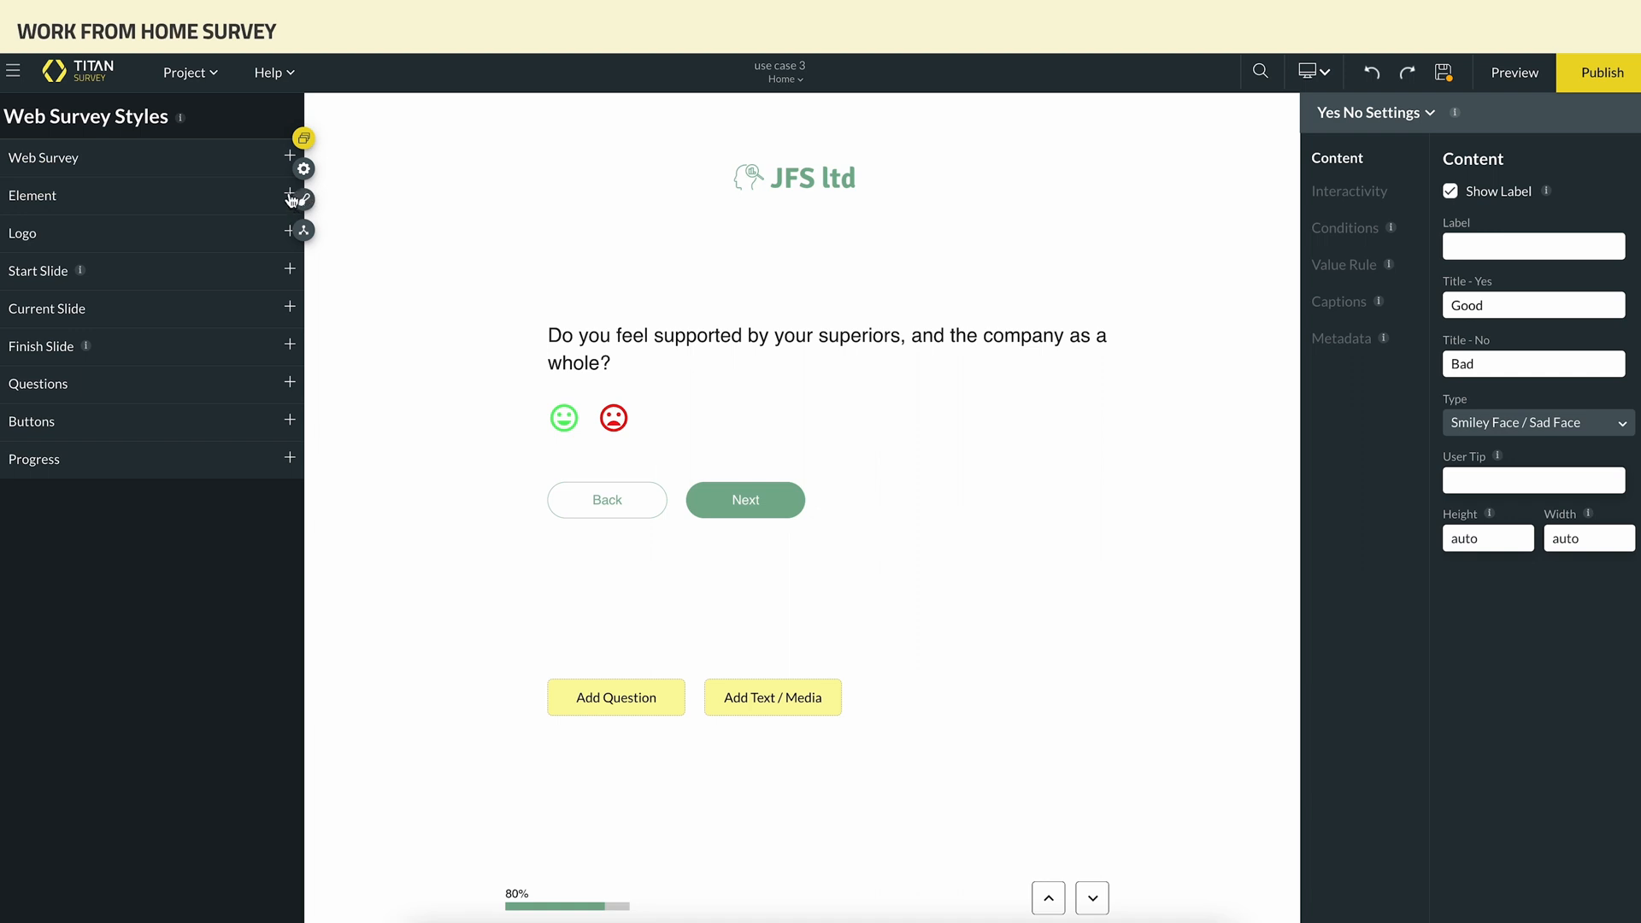
pyautogui.click(291, 197)
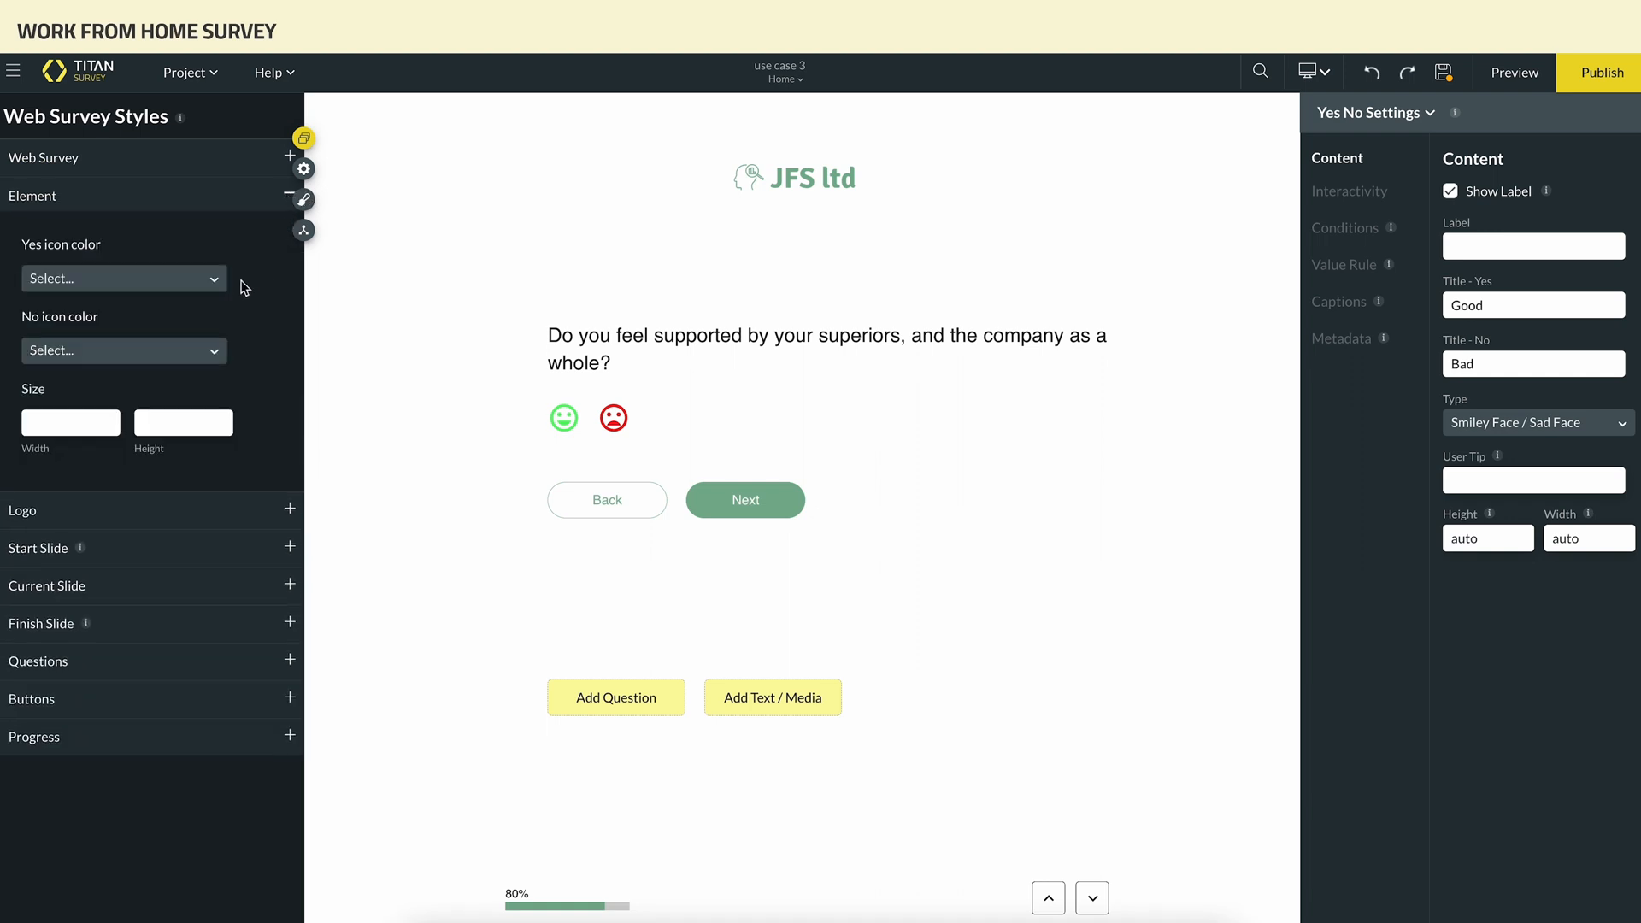
pyautogui.click(213, 280)
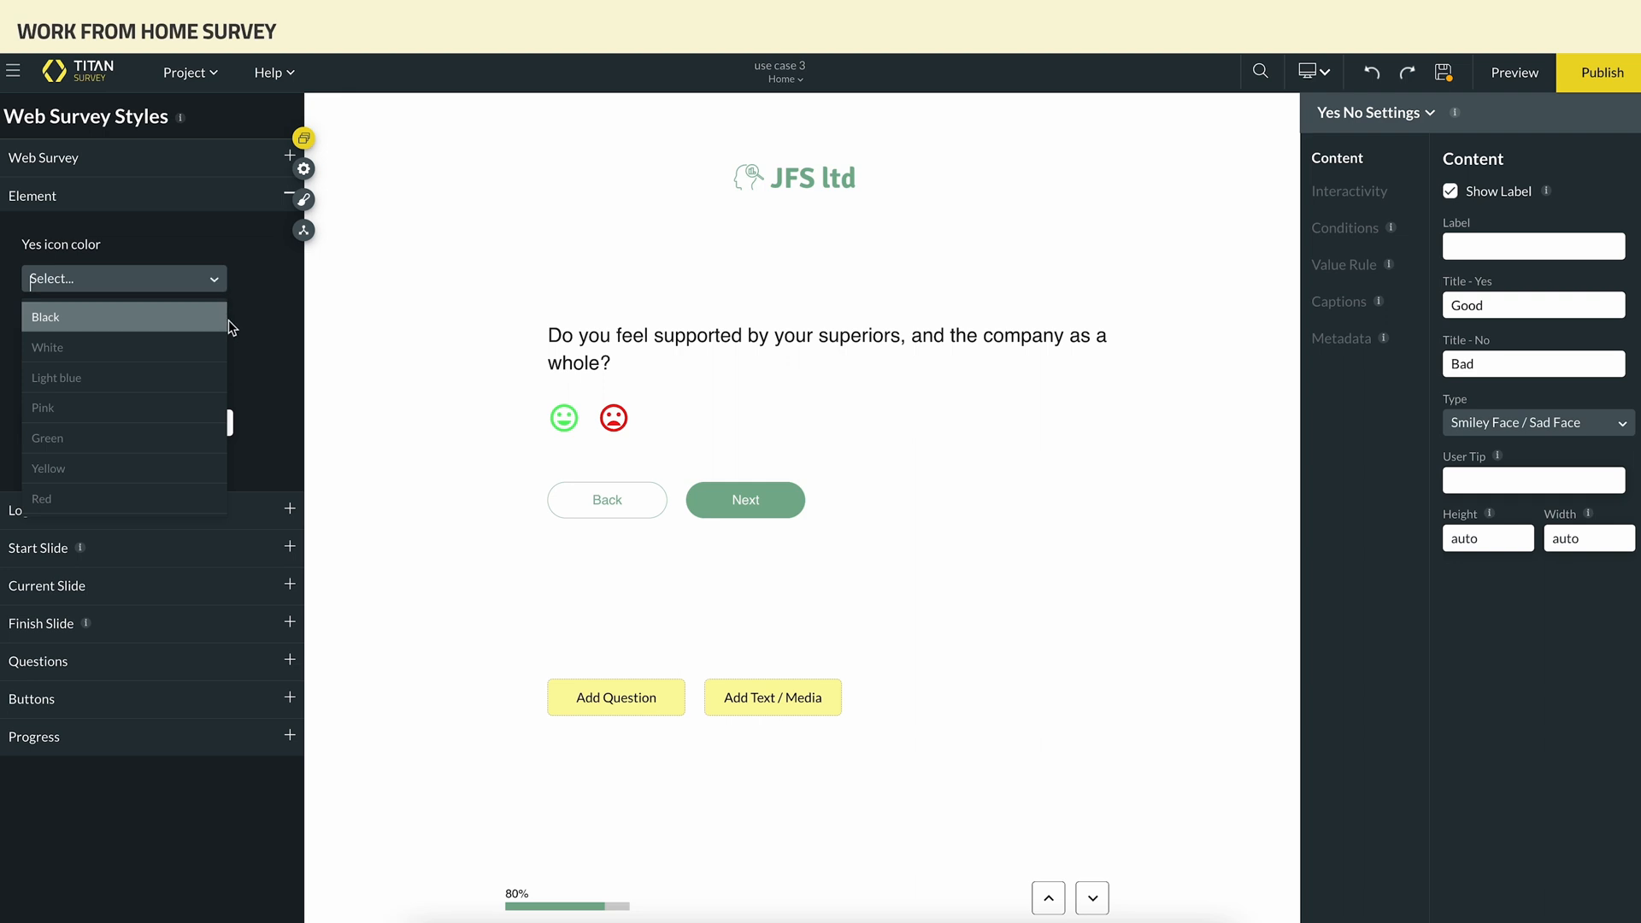
pyautogui.click(215, 376)
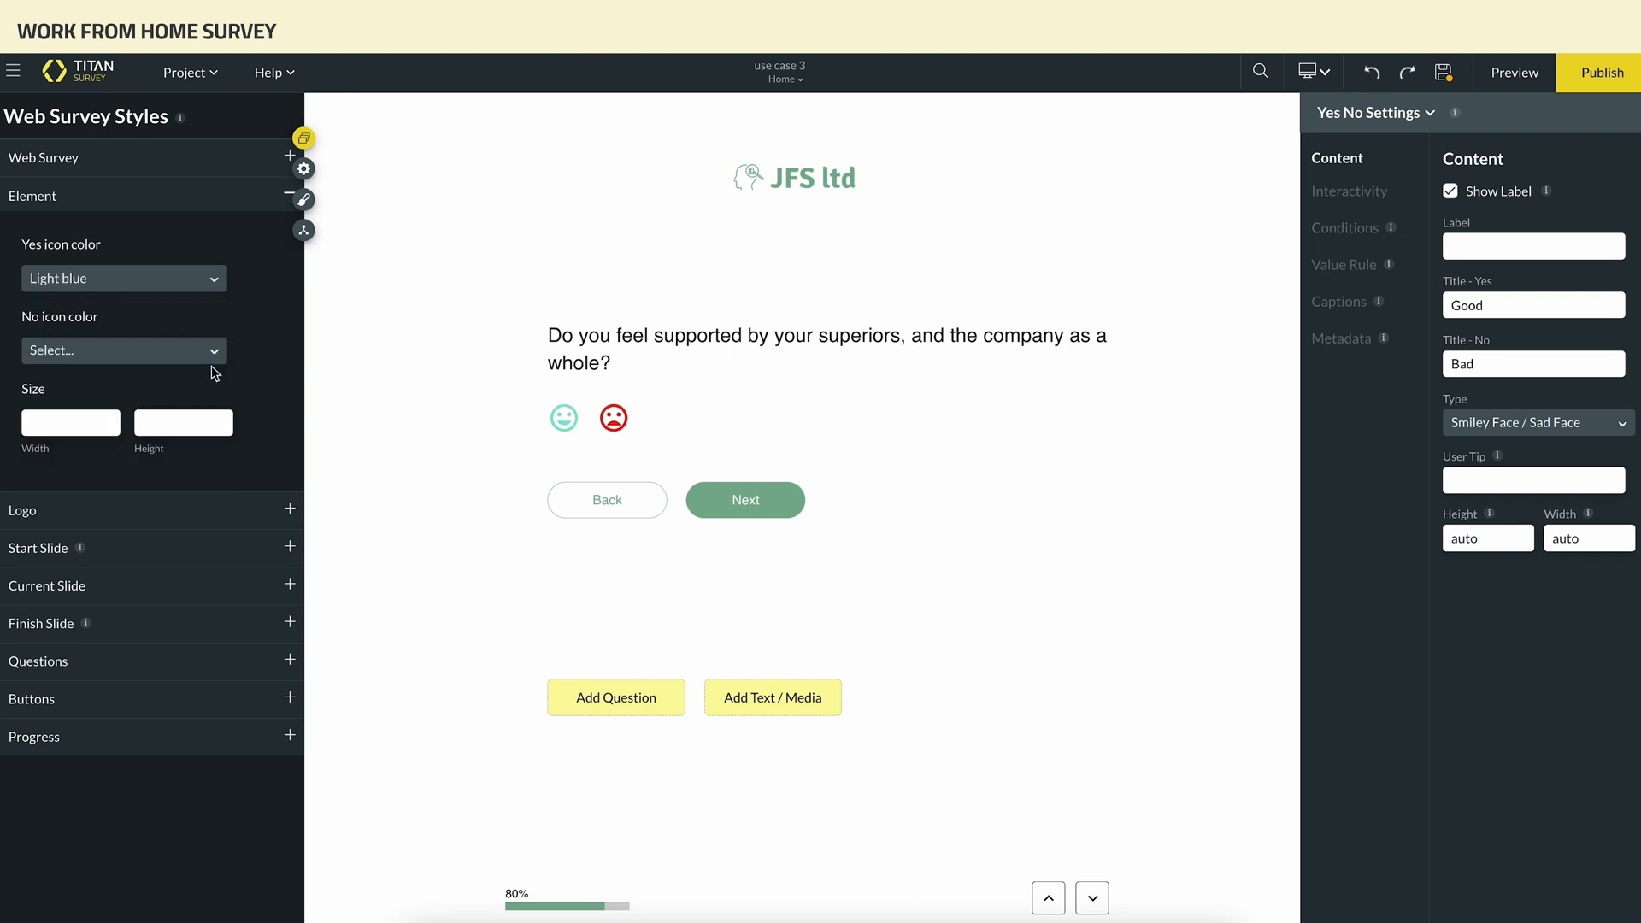
pyautogui.click(215, 354)
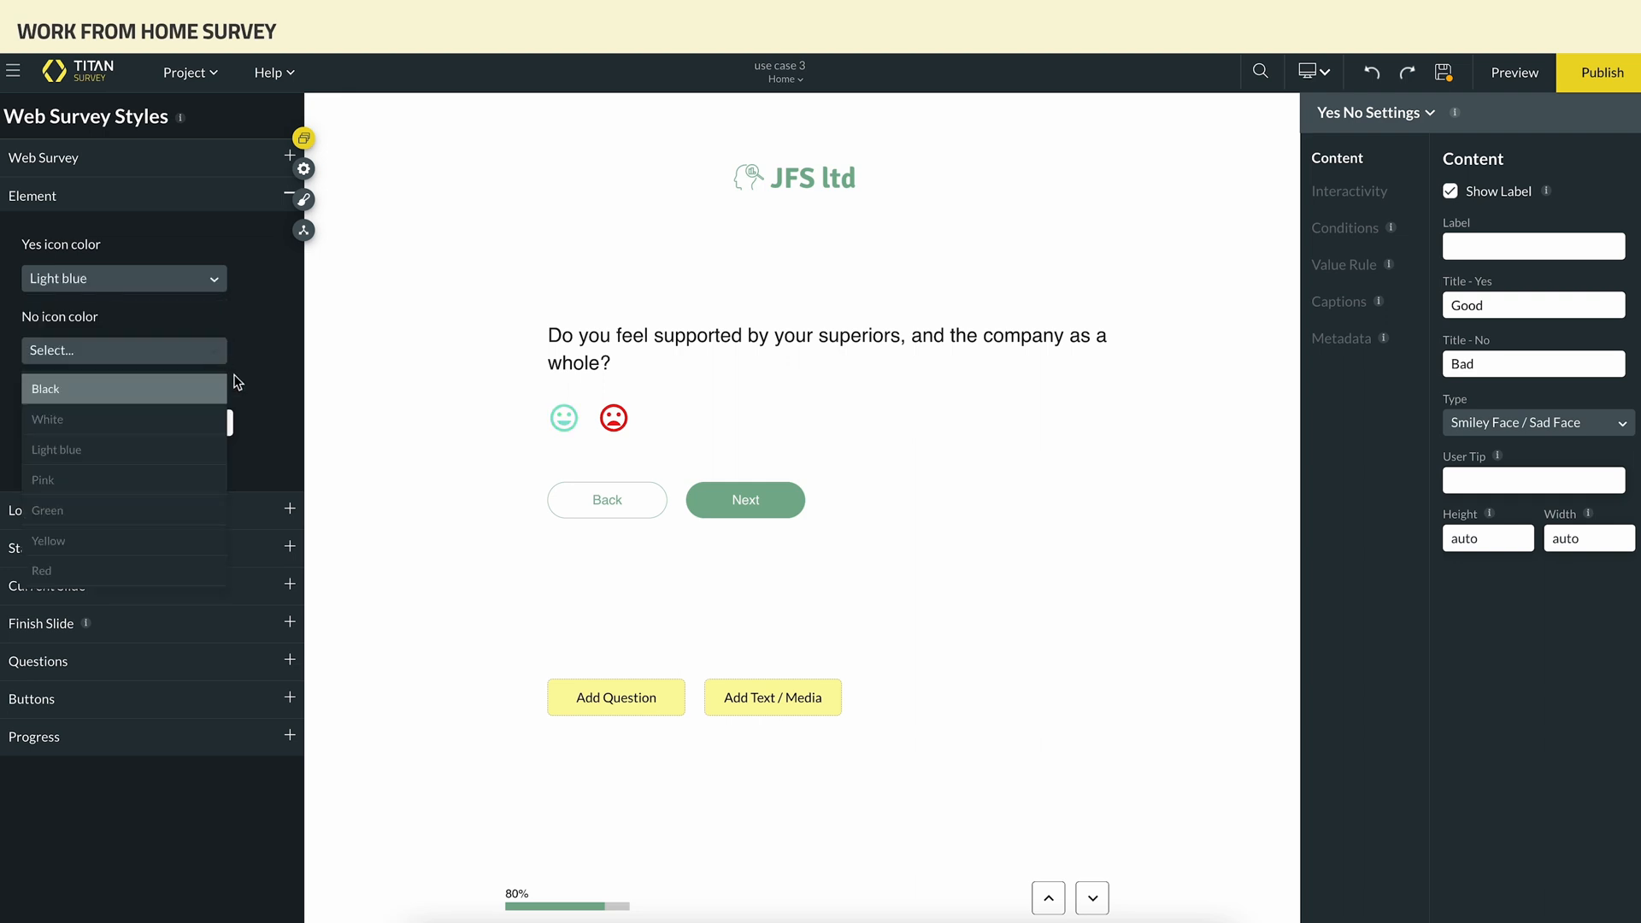
pyautogui.click(218, 480)
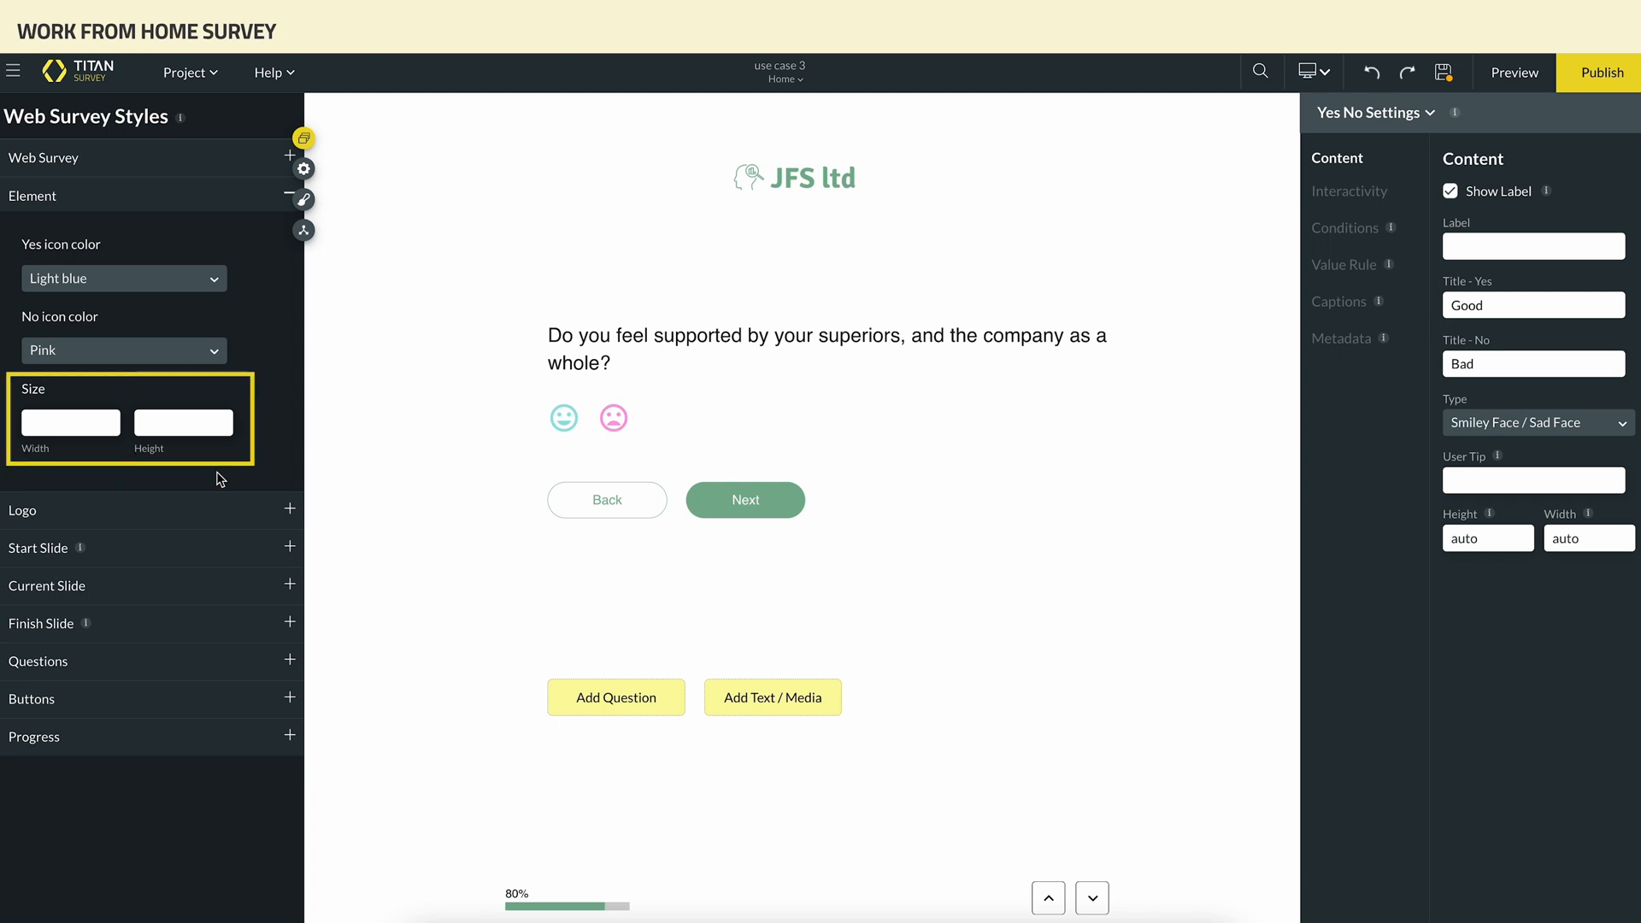
# - Set the Yes No element's width and height to 60 each
pyautogui.click(91, 423)
pyautogui.write('60')
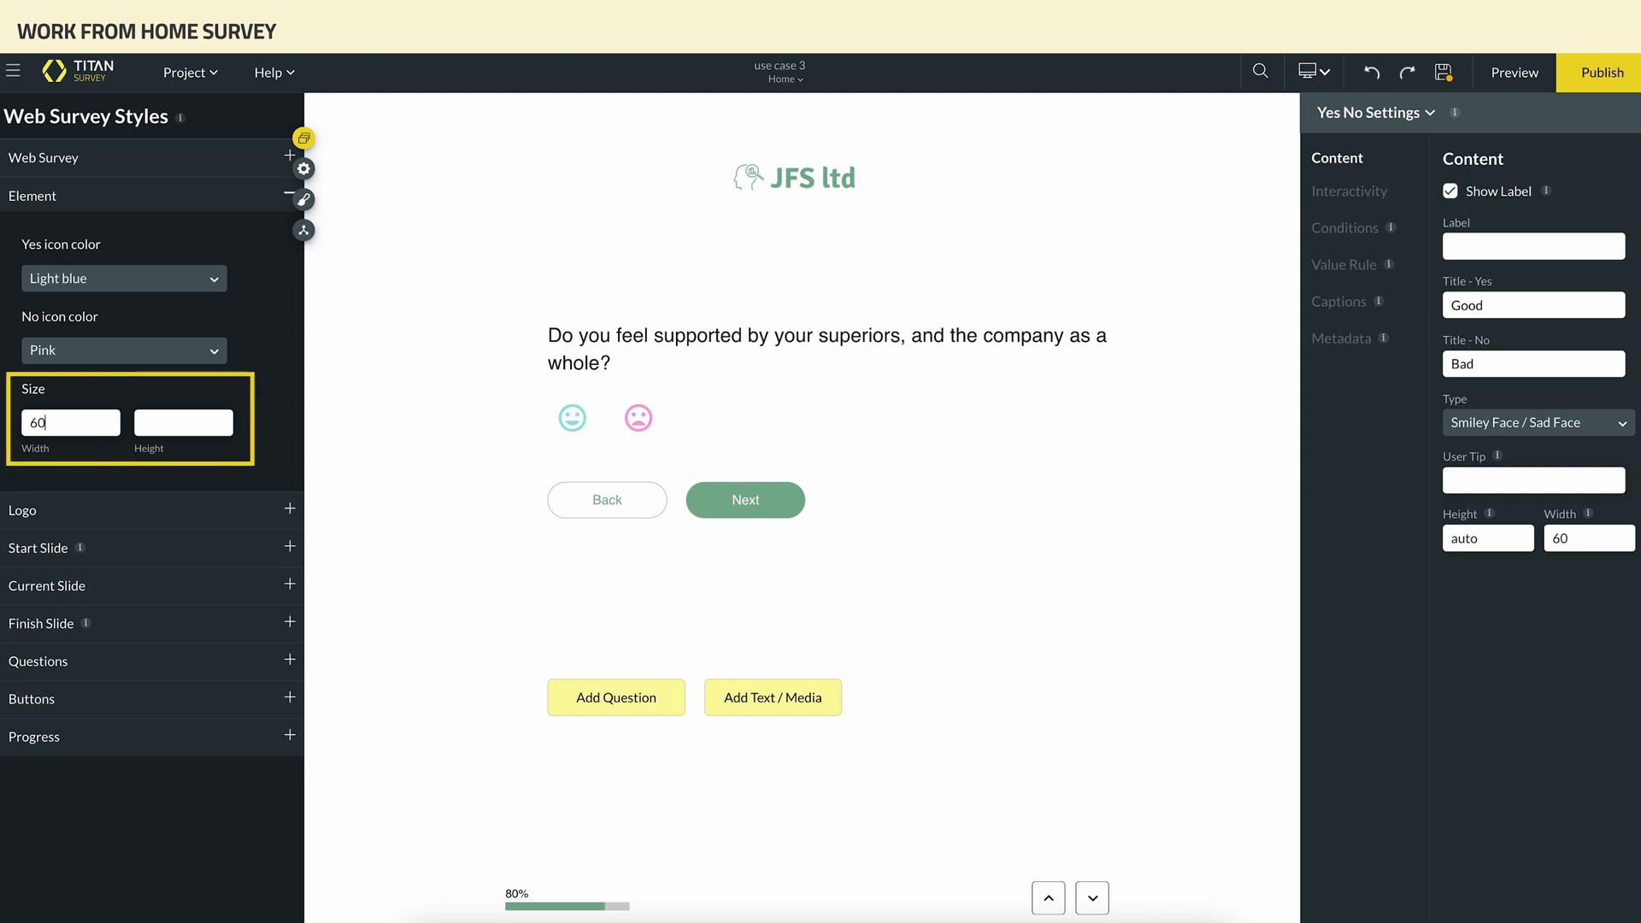
pyautogui.click(146, 419)
pyautogui.write('60')
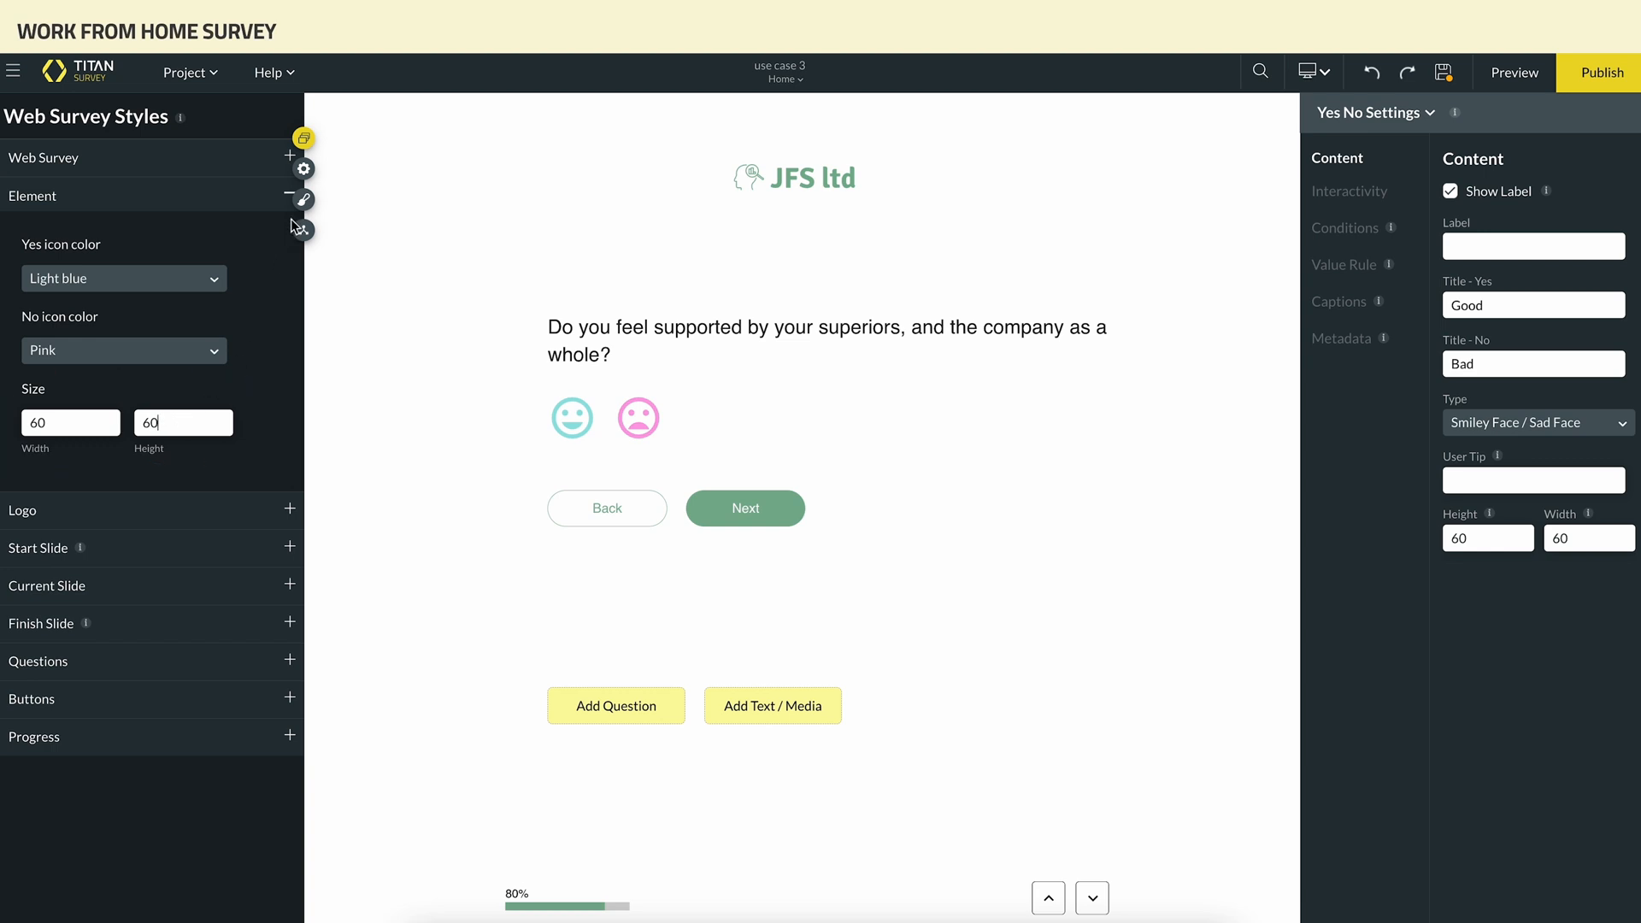
# - Go back to the survey slides and apply the layout with the image to the left of the title to the Finish slide
pyautogui.click(304, 139)
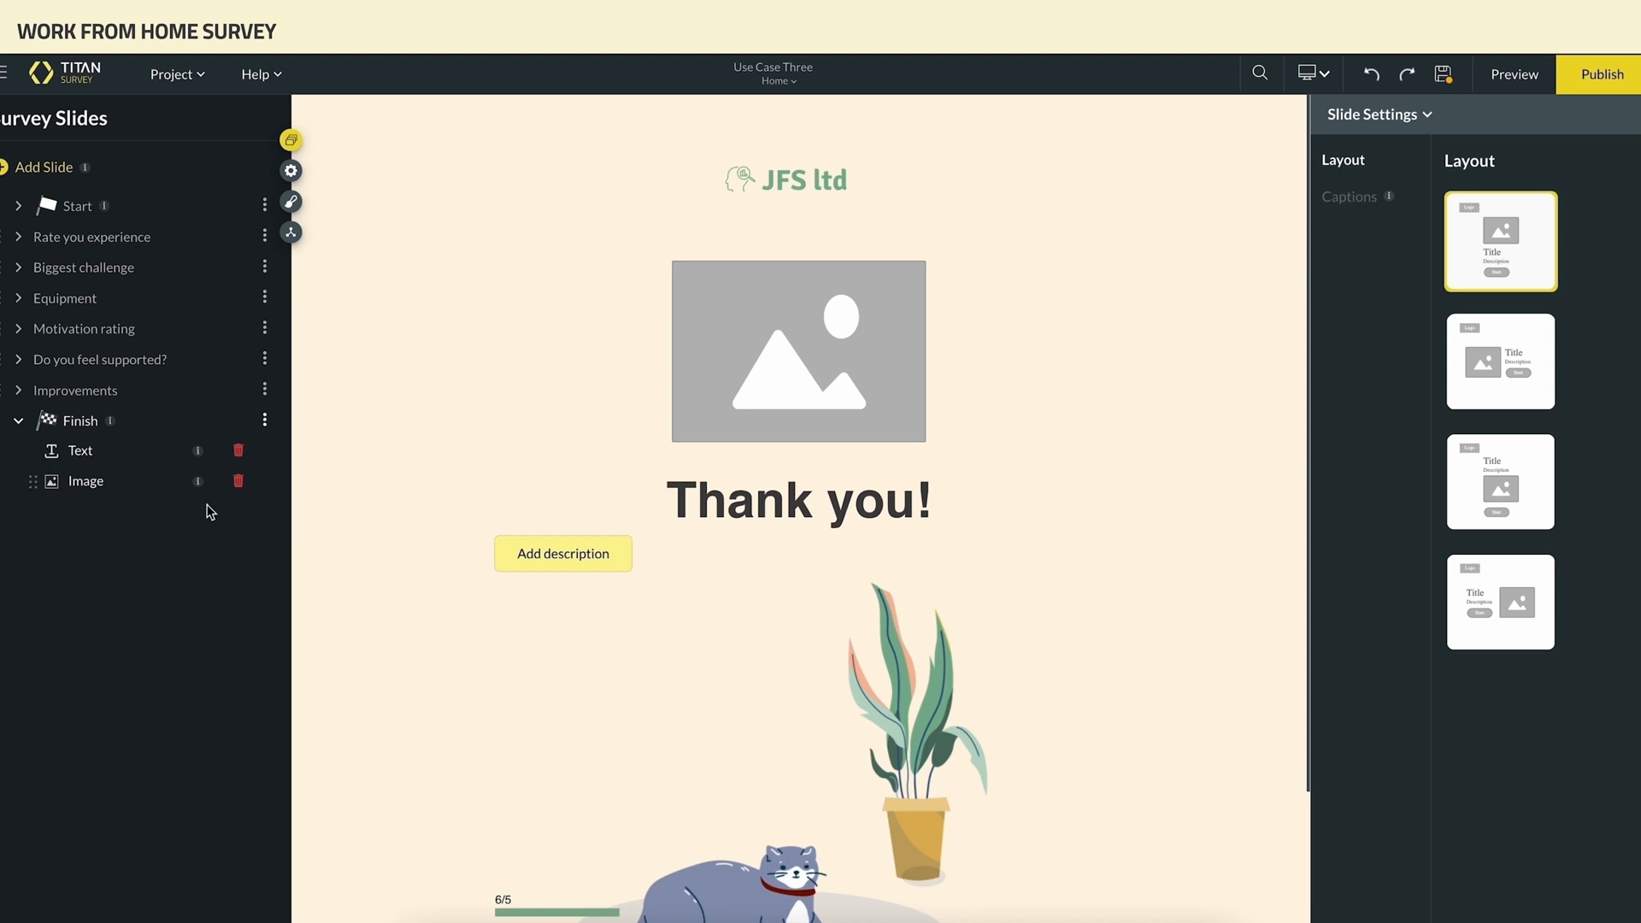
pyautogui.click(1456, 366)
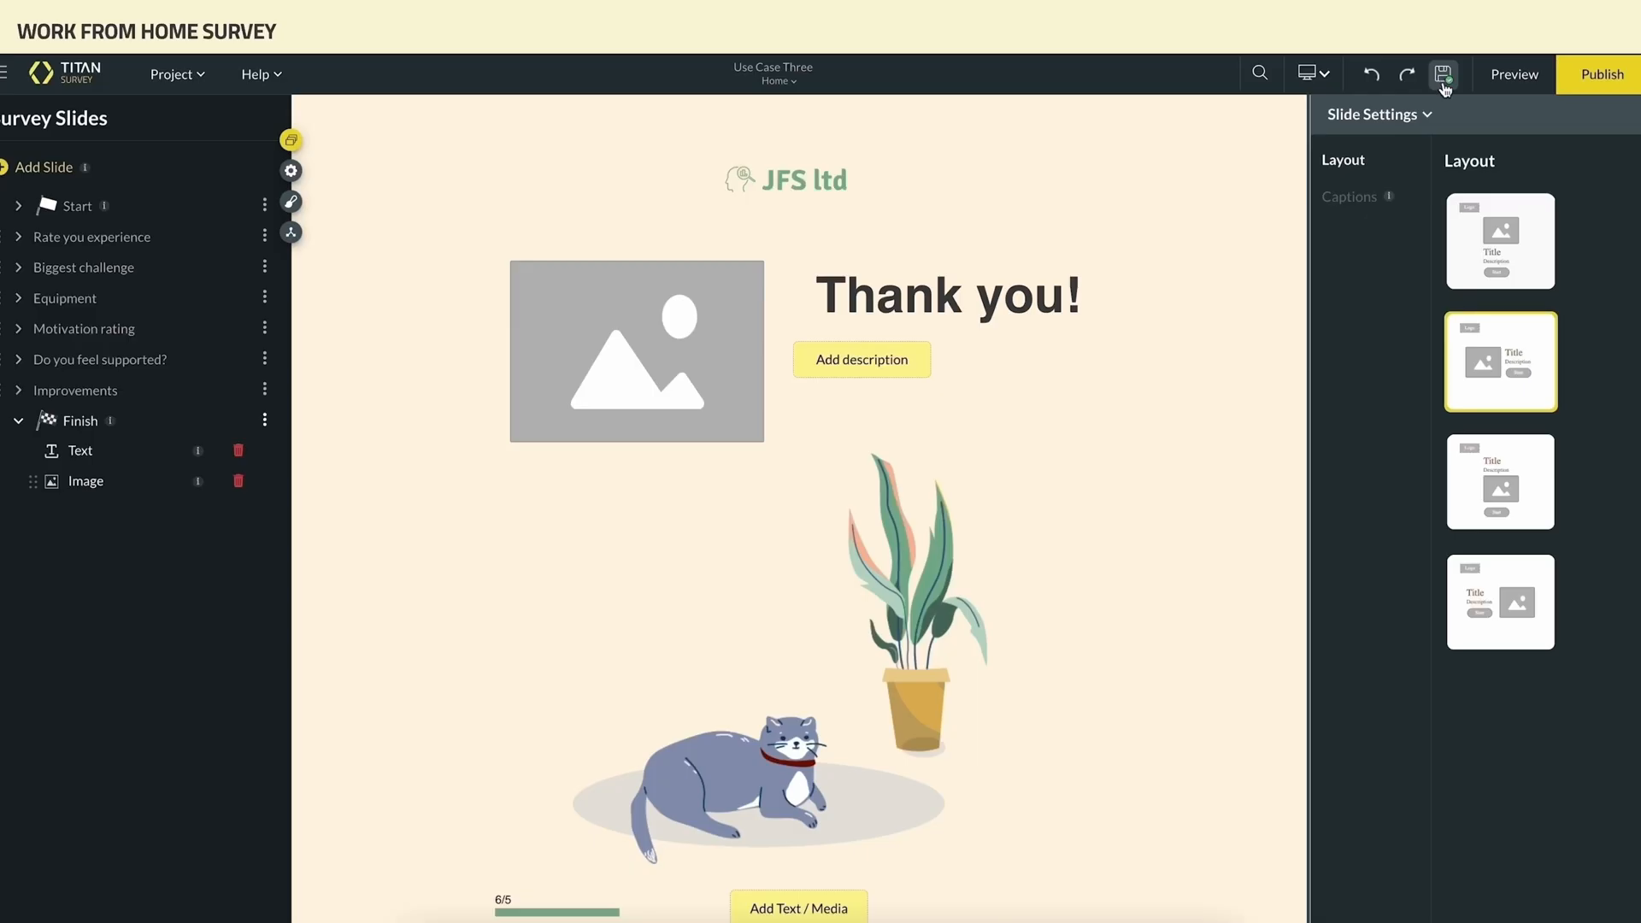
# - Preview the survey, and publish it with Report as the distribution type
pyautogui.click(1514, 74)
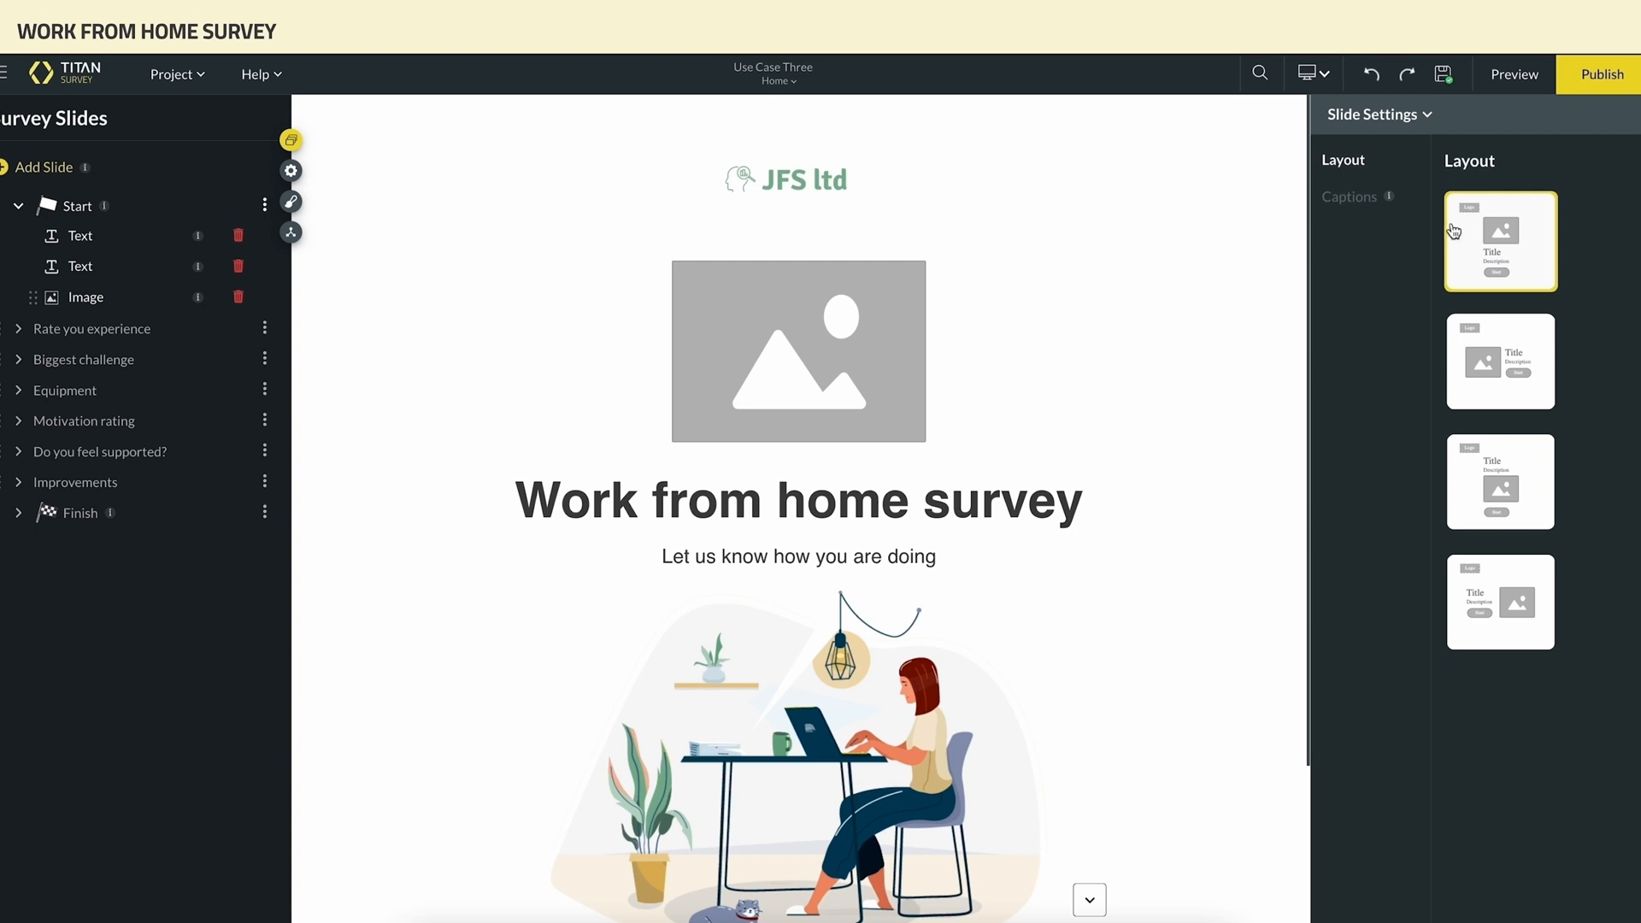
pyautogui.click(1601, 75)
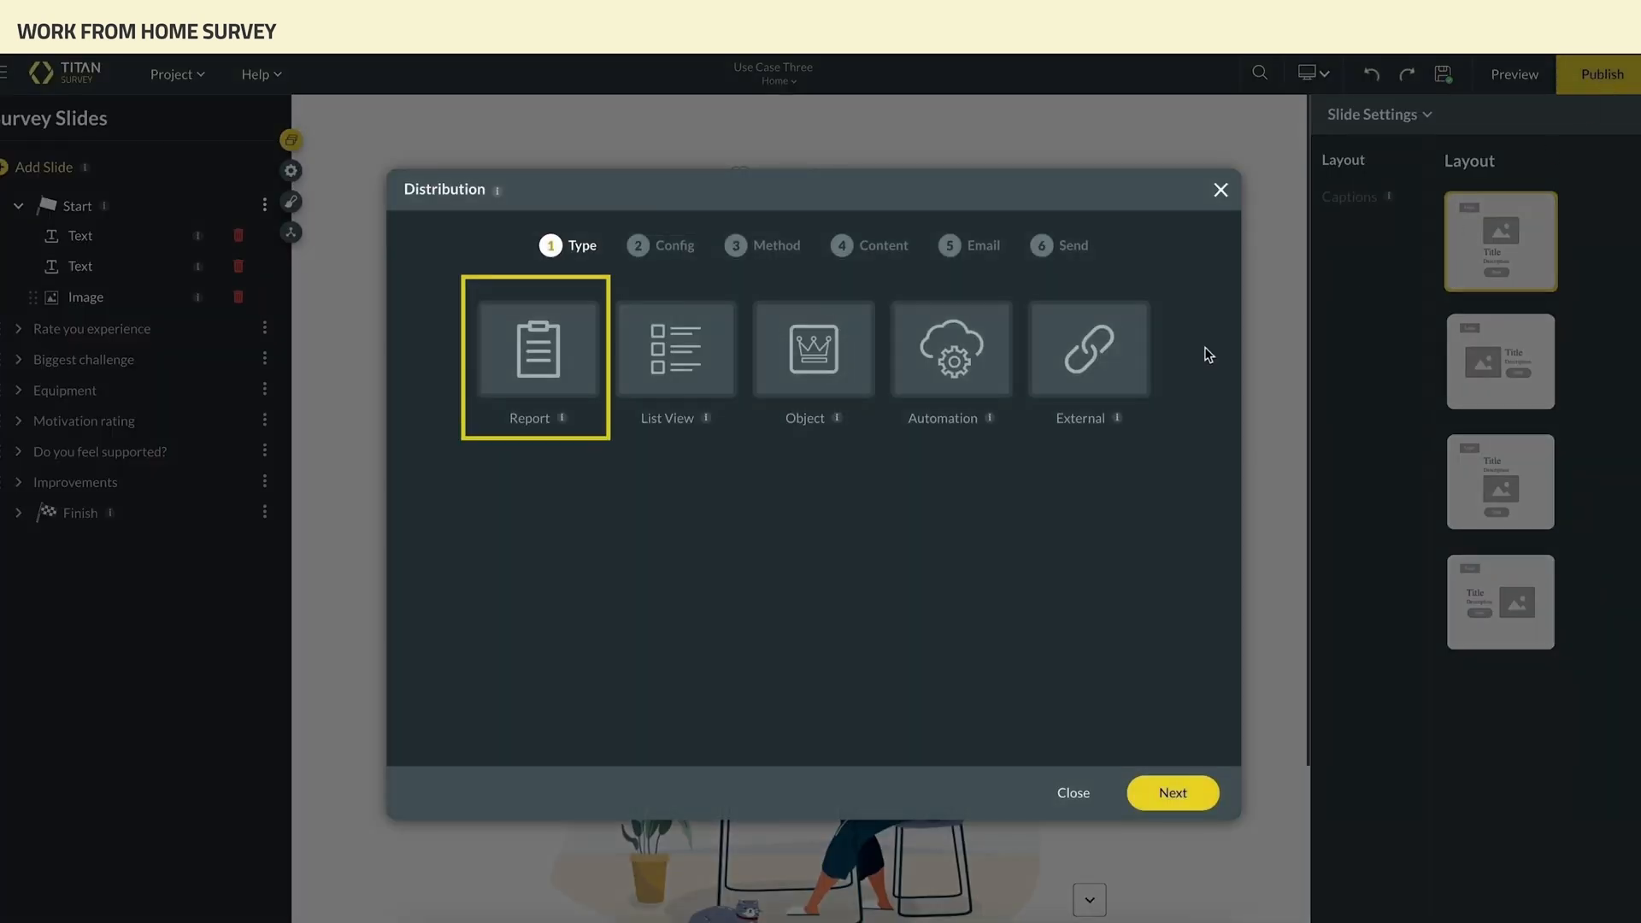
pyautogui.click(595, 391)
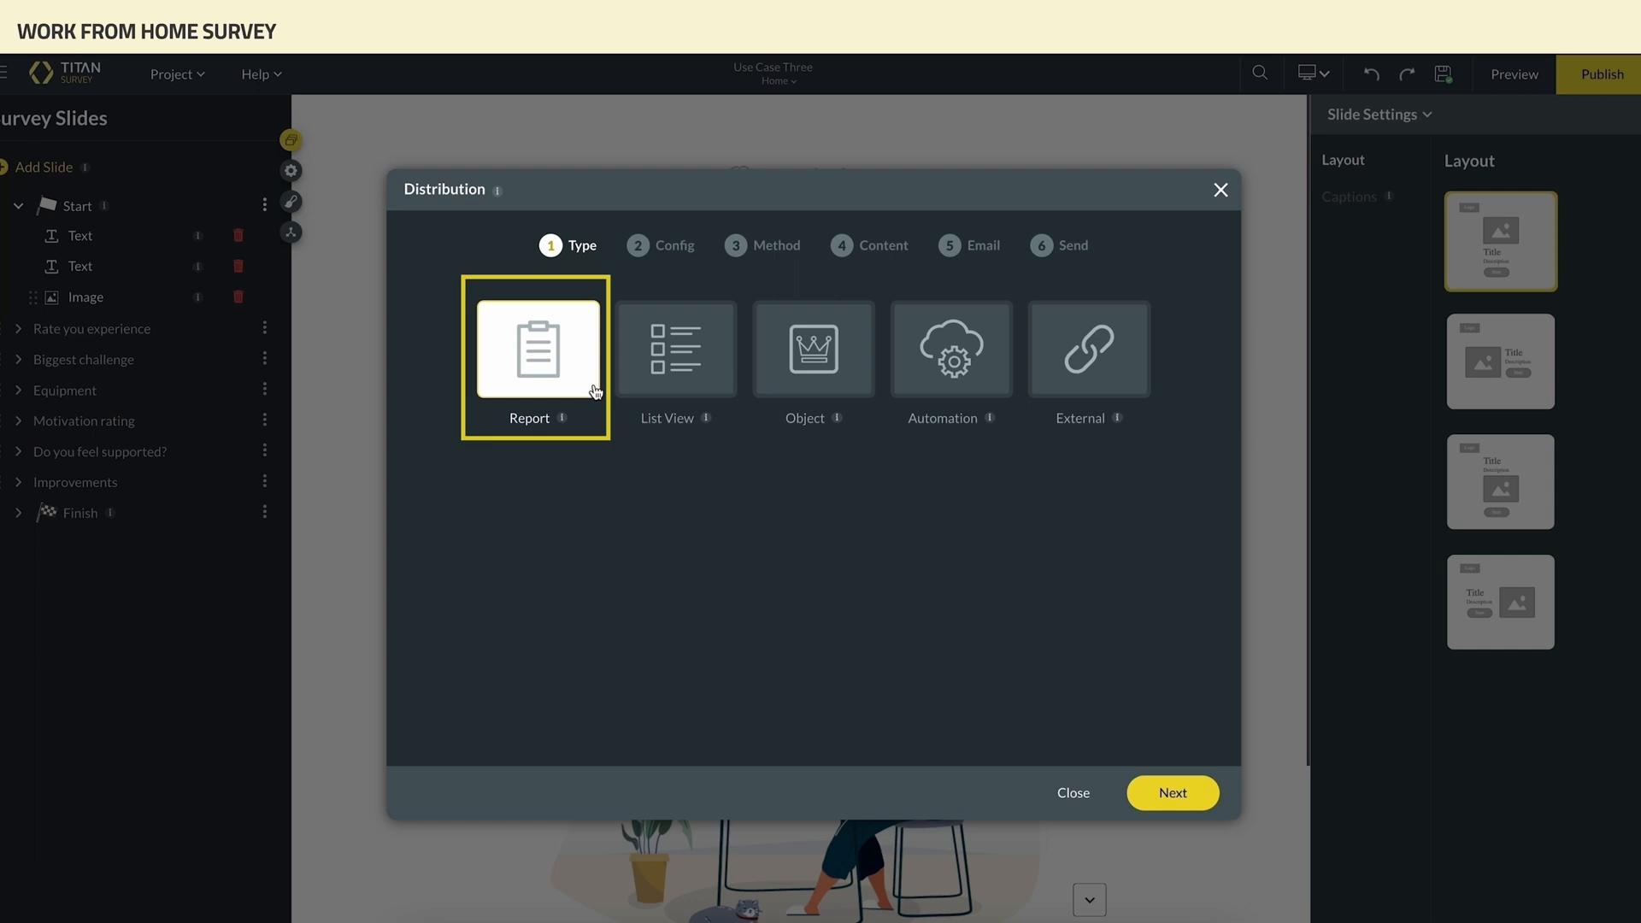
pyautogui.click(1144, 795)
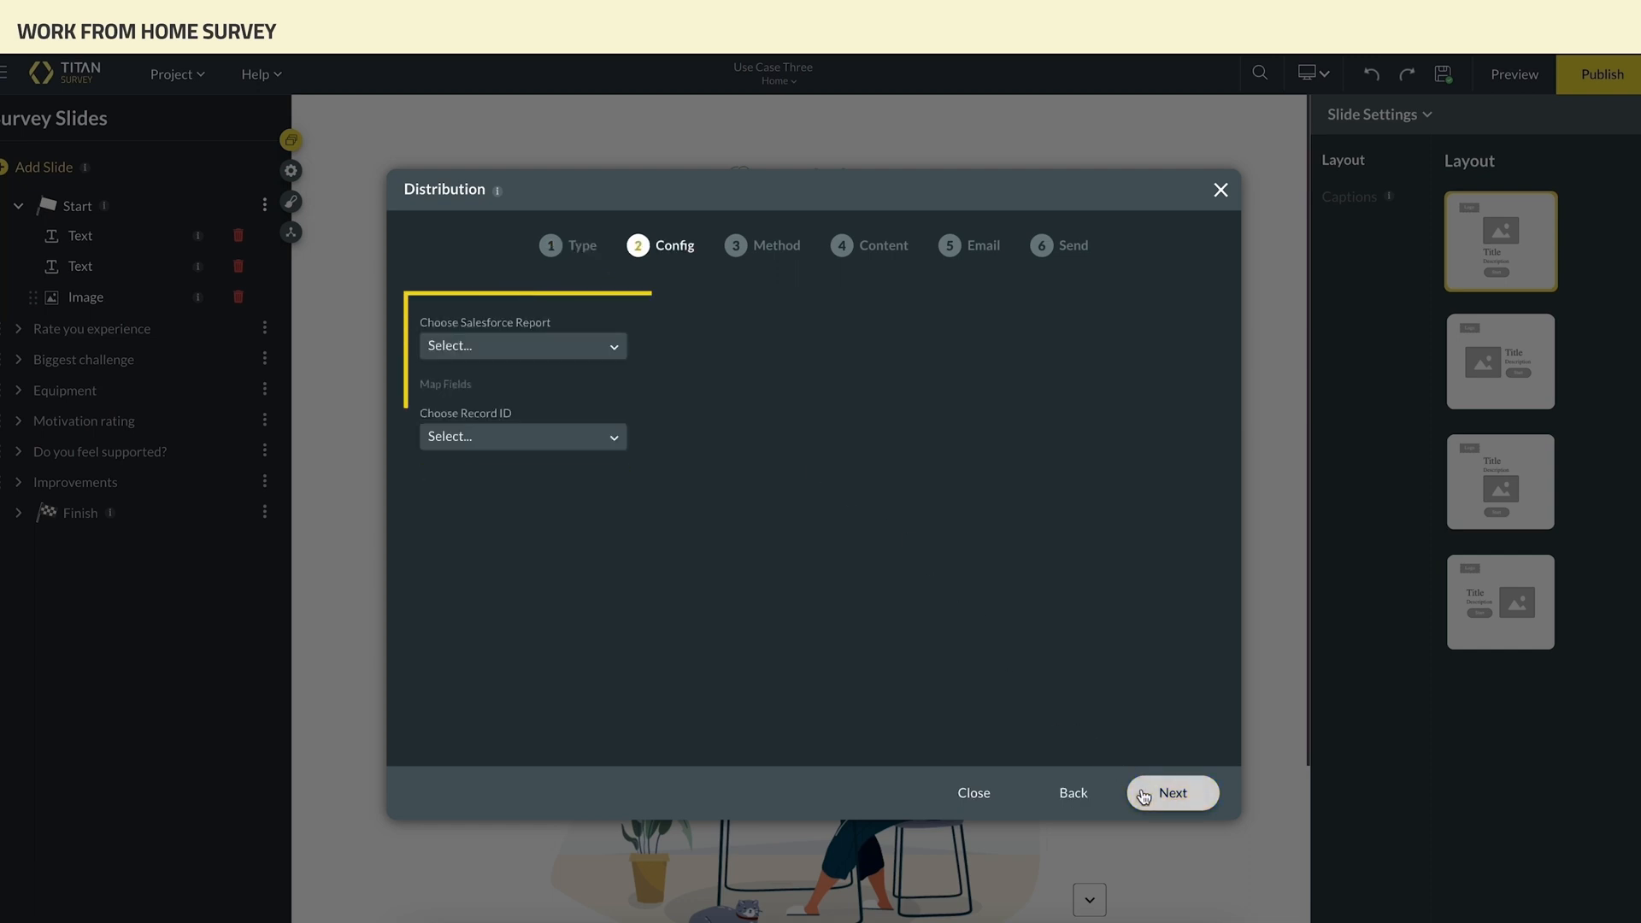
# - Configure the distribution with the Account Salesforce report and AccountID as the record ID, and continue to the email content
pyautogui.click(614, 346)
pyautogui.click(607, 440)
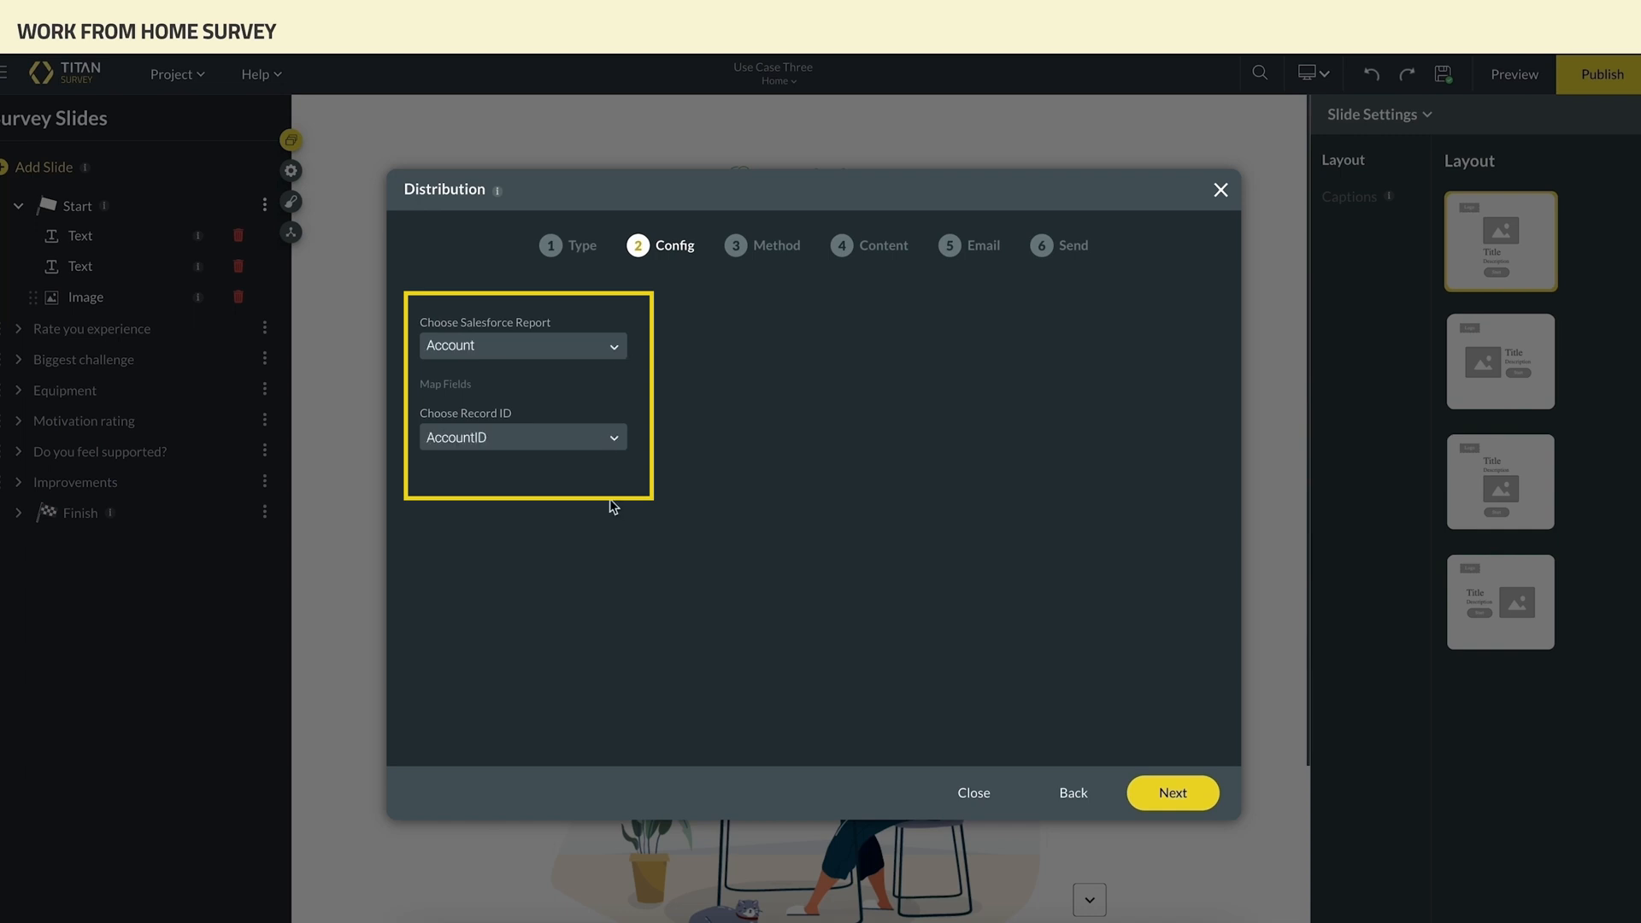
pyautogui.click(1173, 792)
pyautogui.click(1173, 792)
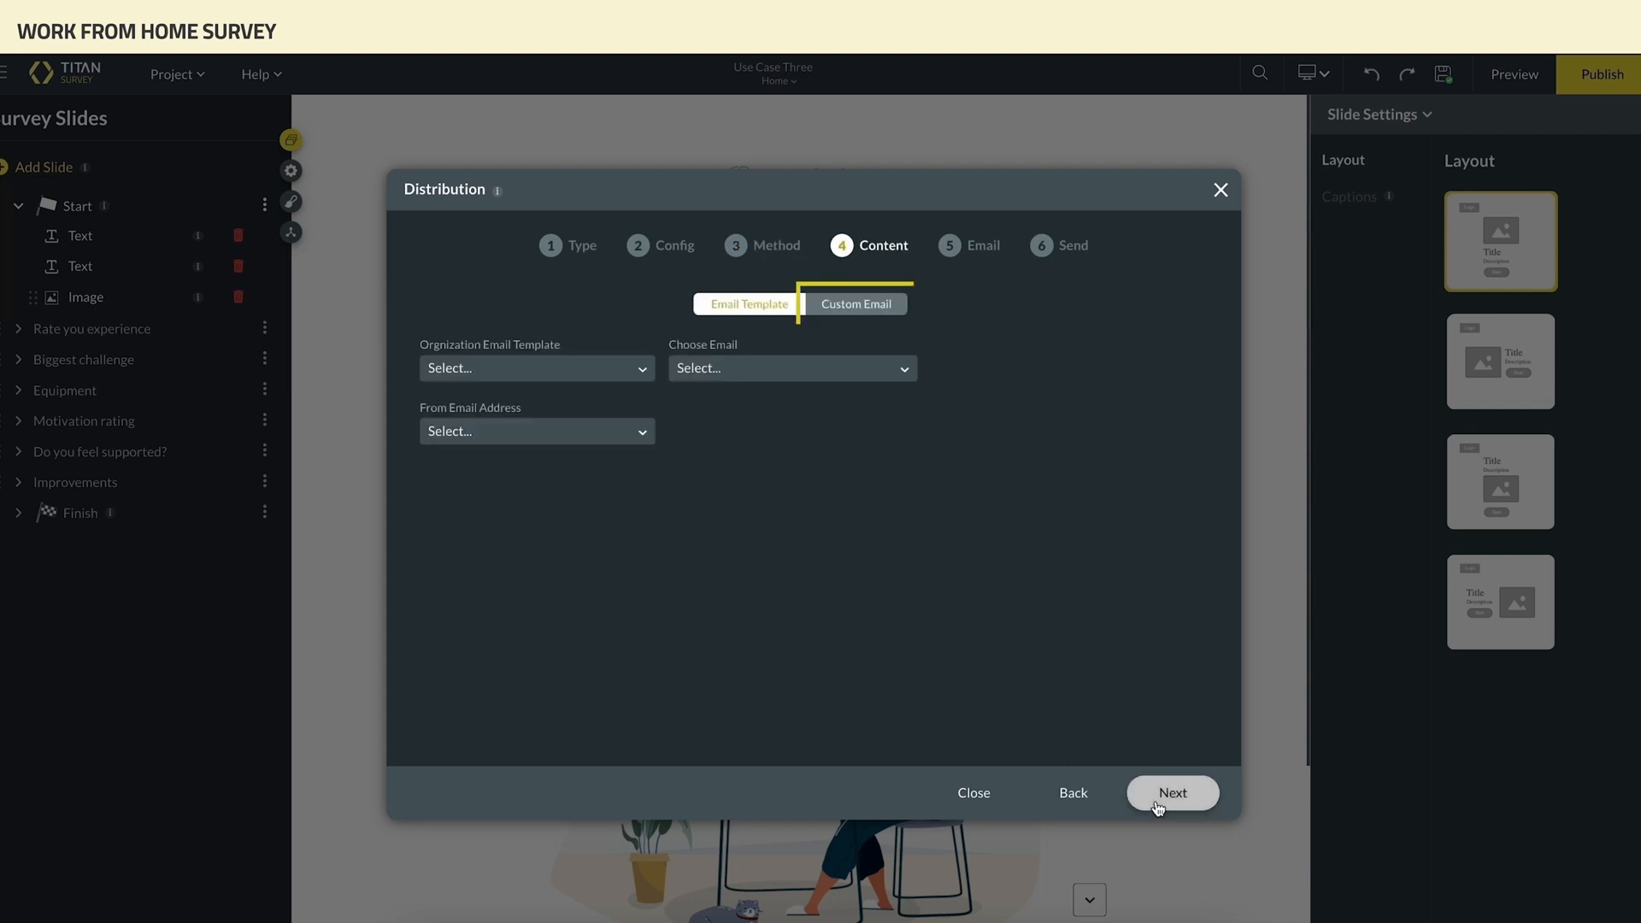
# - Set up a custom email from the current user's address to the Email field, with the subject "Work from home survey"
pyautogui.click(895, 314)
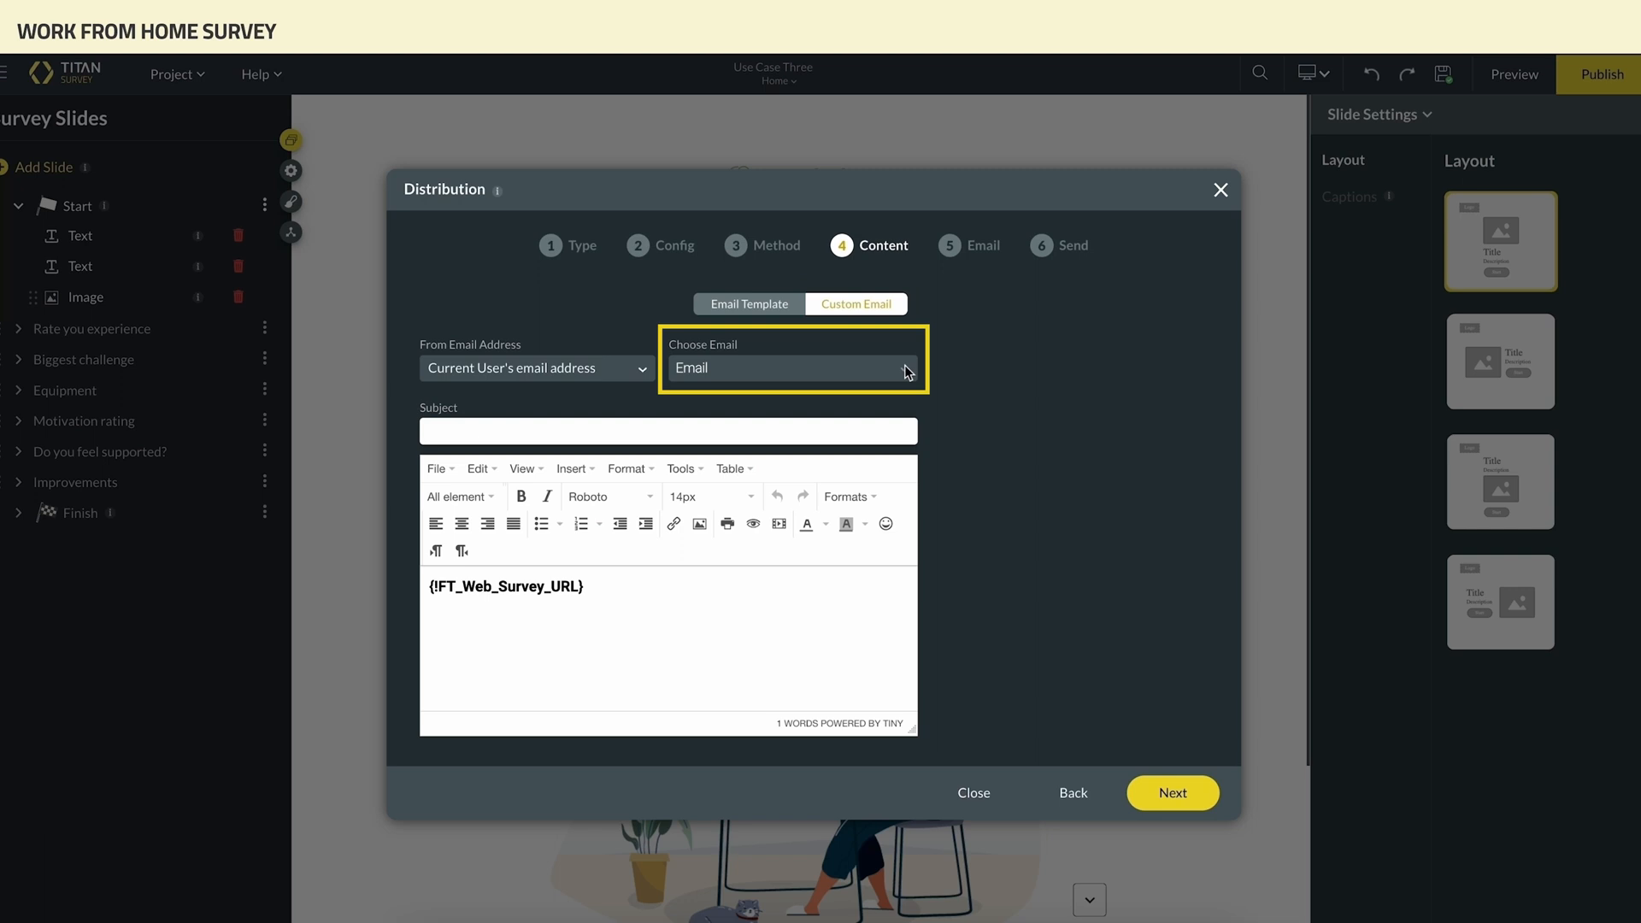
pyautogui.click(893, 426)
pyautogui.write('Work from home survey')
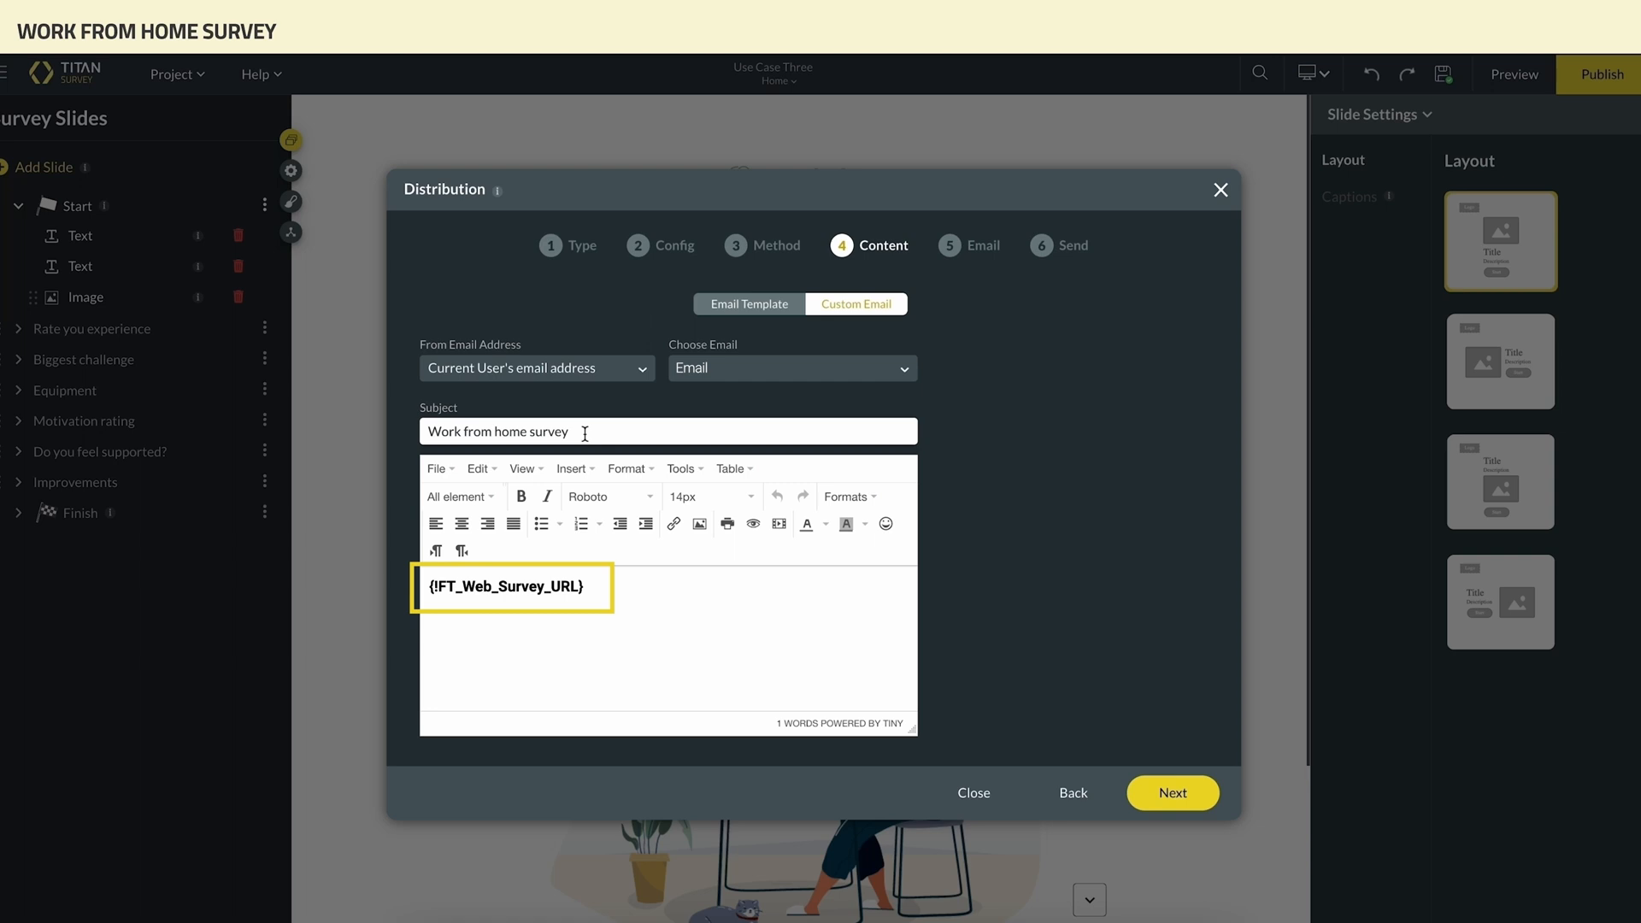
pyautogui.click(1171, 793)
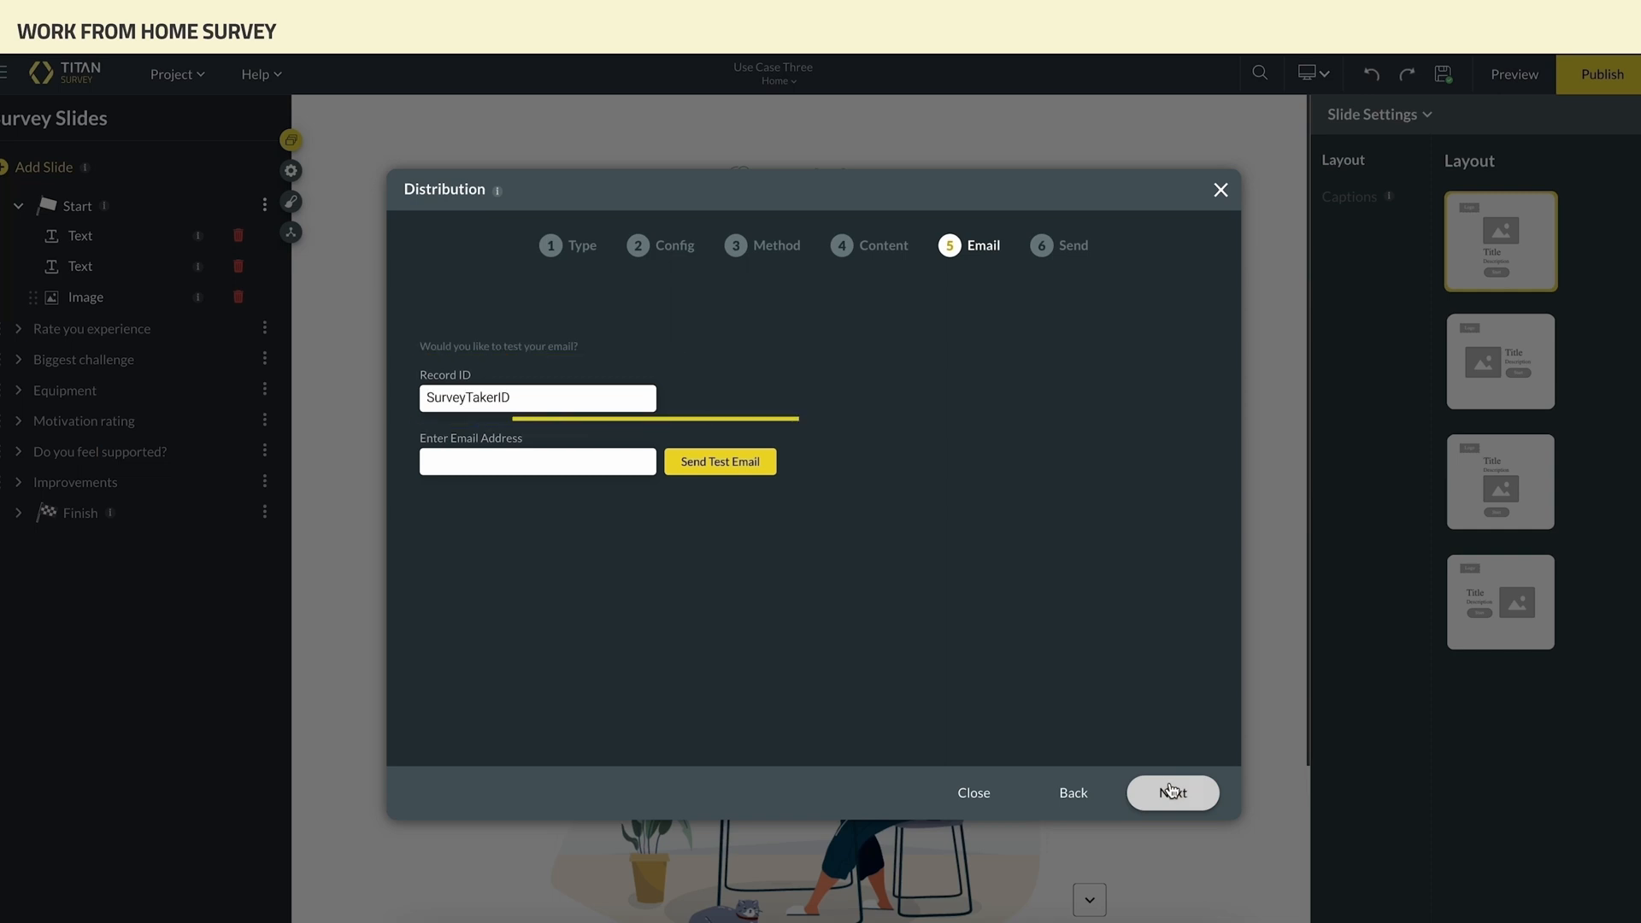
# - Send a test email to the test recipient's email address and continue to the sending options
pyautogui.click(634, 461)
pyautogui.write('email@address.com')
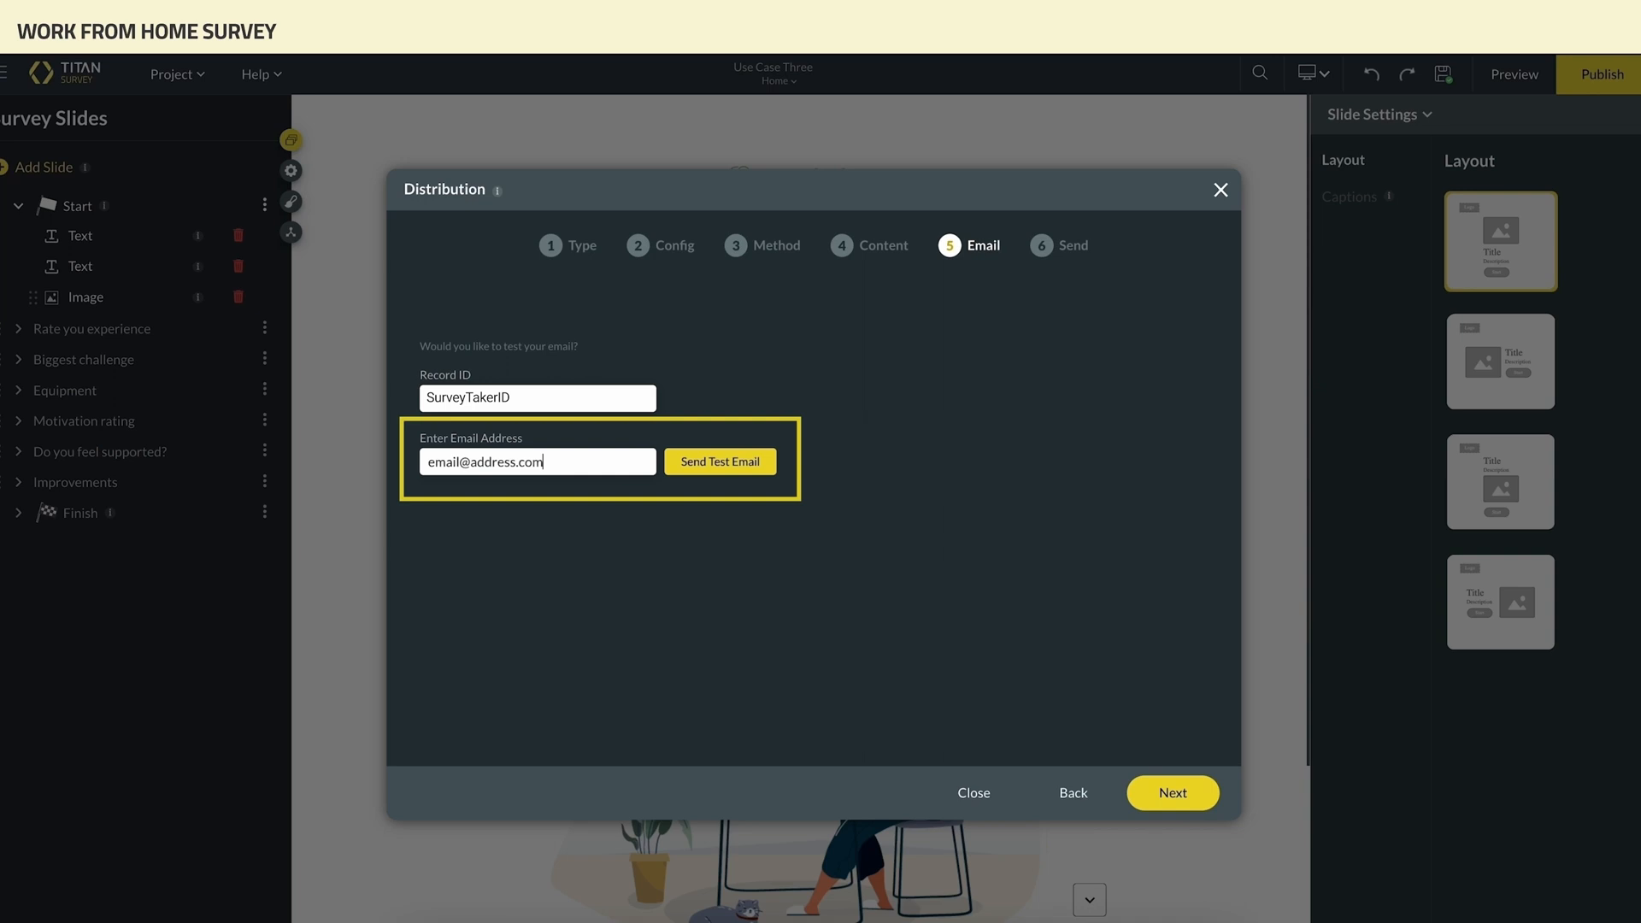
pyautogui.click(716, 462)
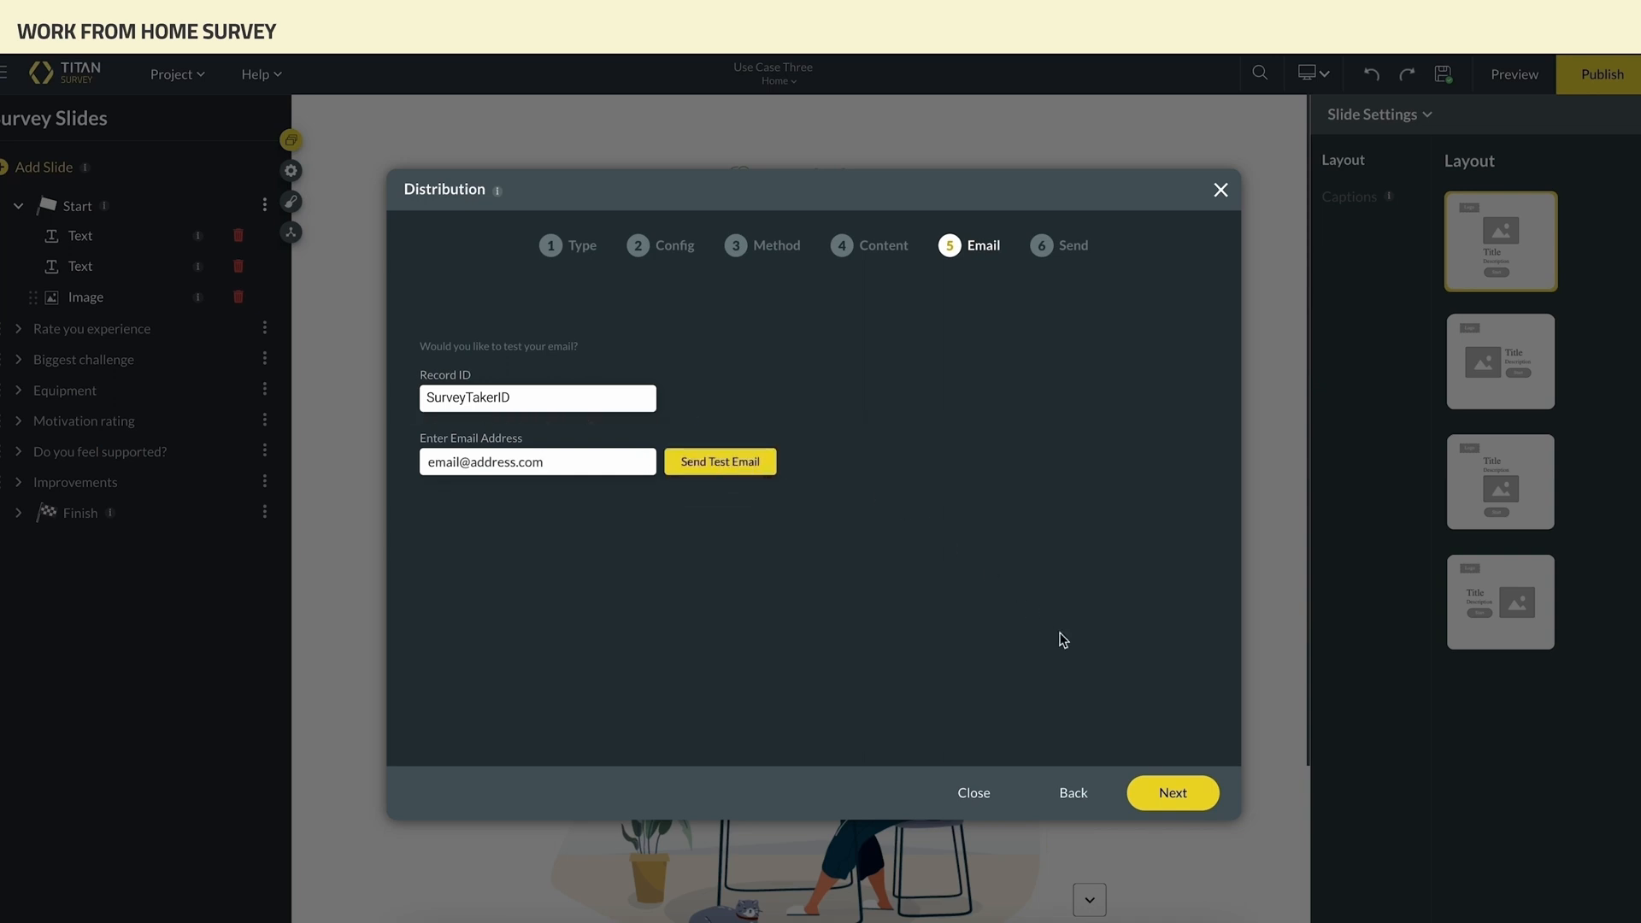
pyautogui.click(1156, 787)
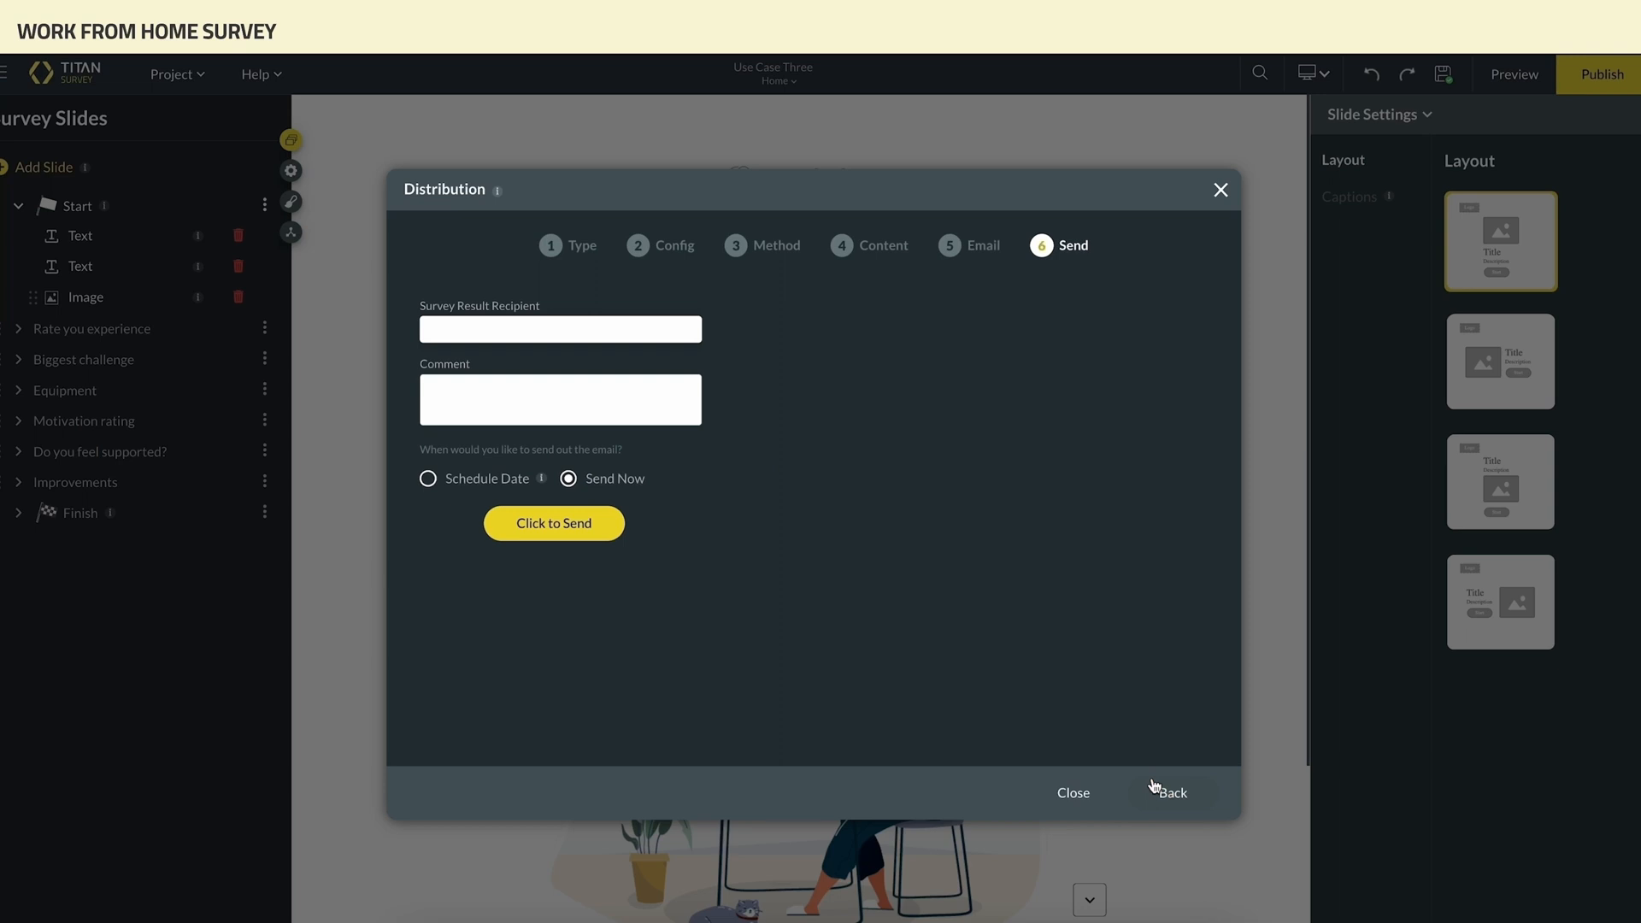
# - Enter the survey result recipient's email and the comment "Work-from-home survey made during use case three."
pyautogui.click(675, 318)
pyautogui.hotkey('ctrl', 'v')
pyautogui.write('Work-from-home survey made during use case three.')
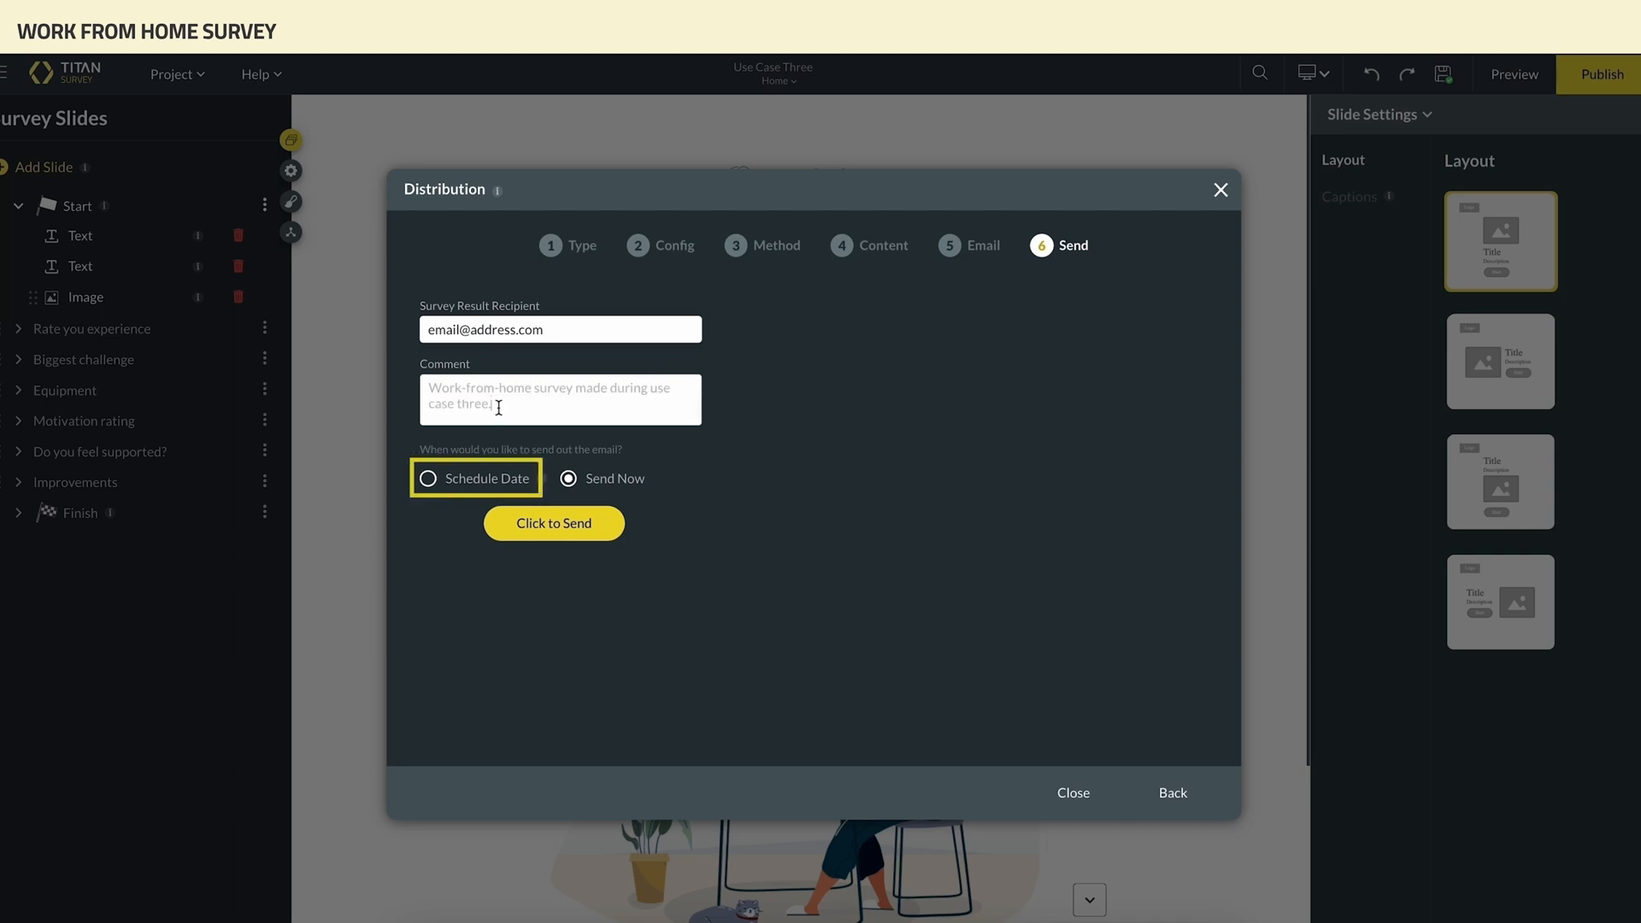
# - Schedule the survey email for 04/01/2027 at 12:00
pyautogui.click(431, 484)
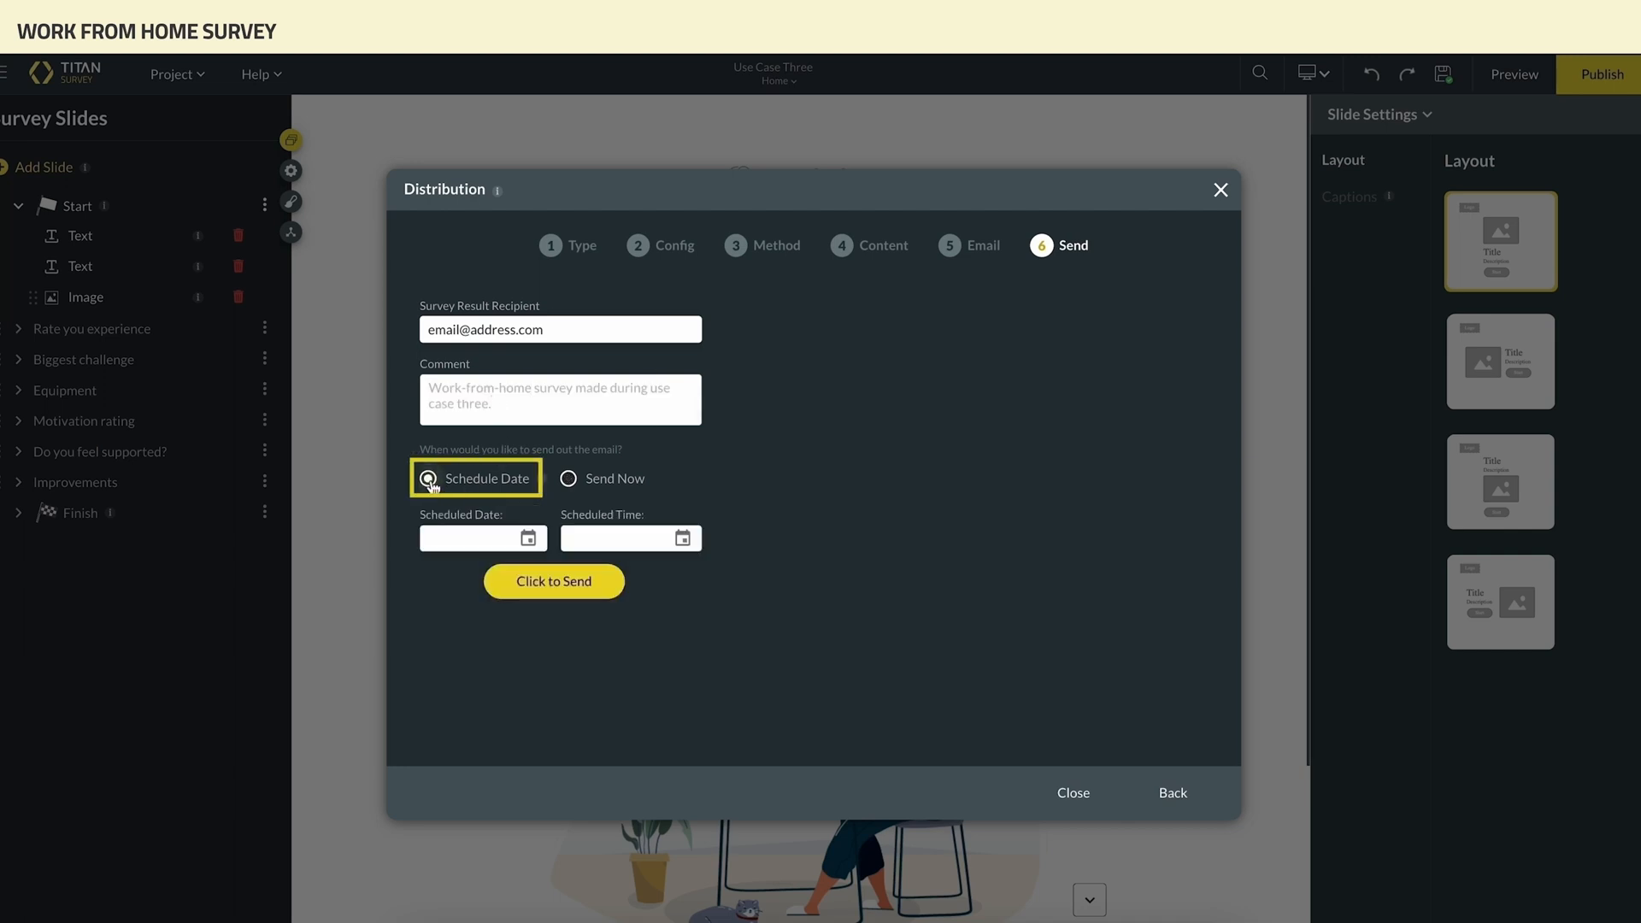
pyautogui.click(486, 538)
pyautogui.write('04/01/2027')
pyautogui.click(585, 538)
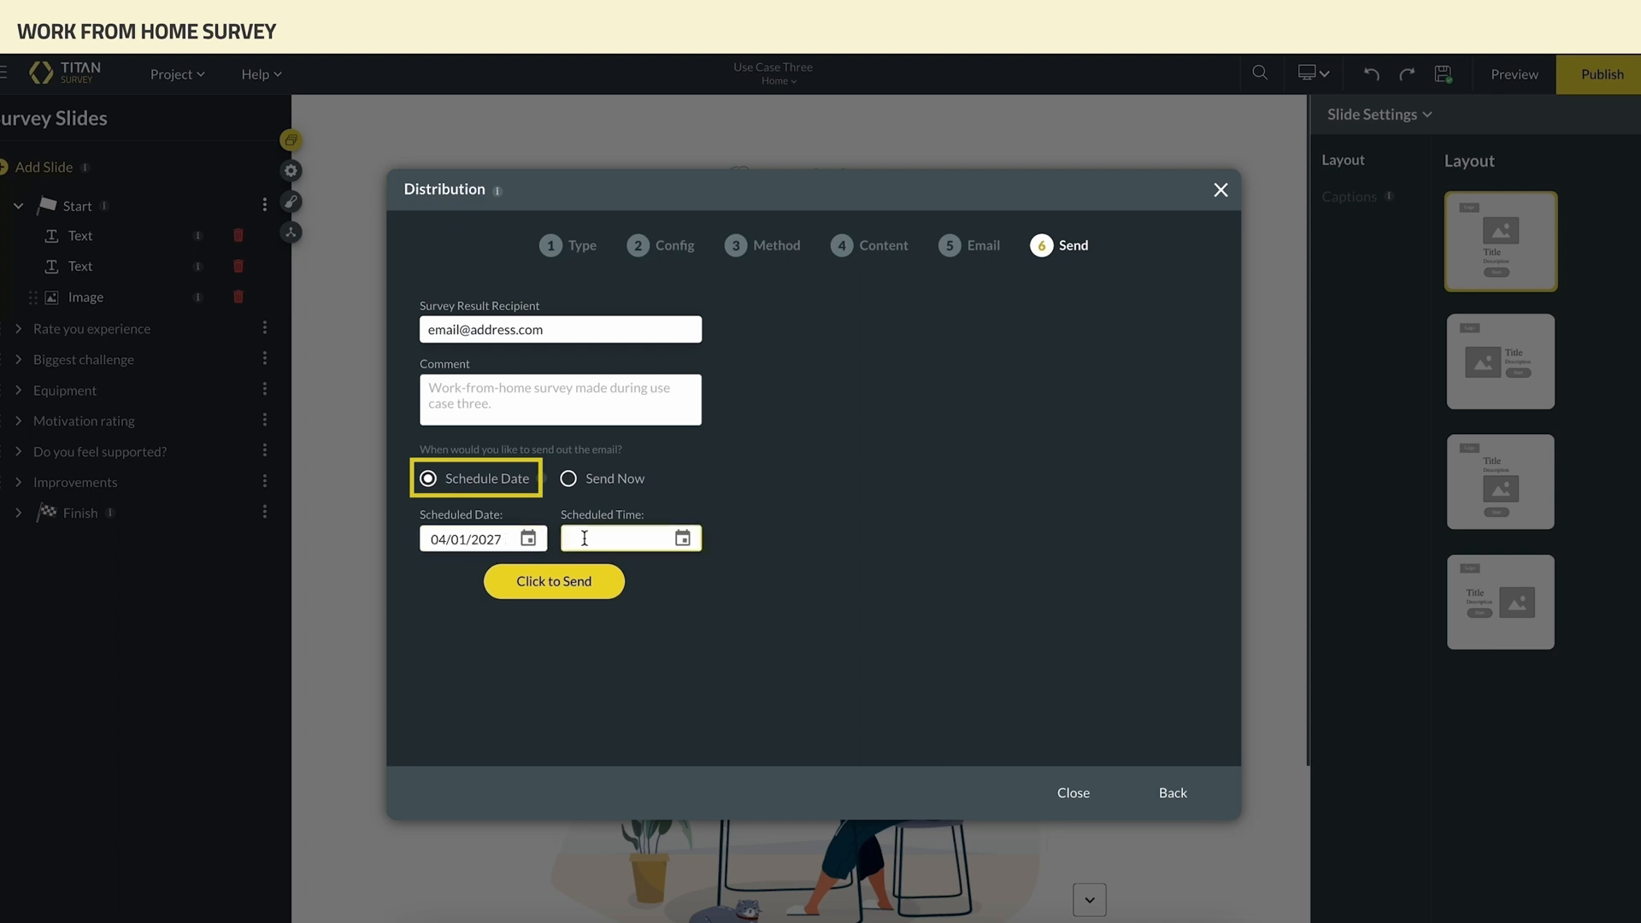
pyautogui.write('12:00')
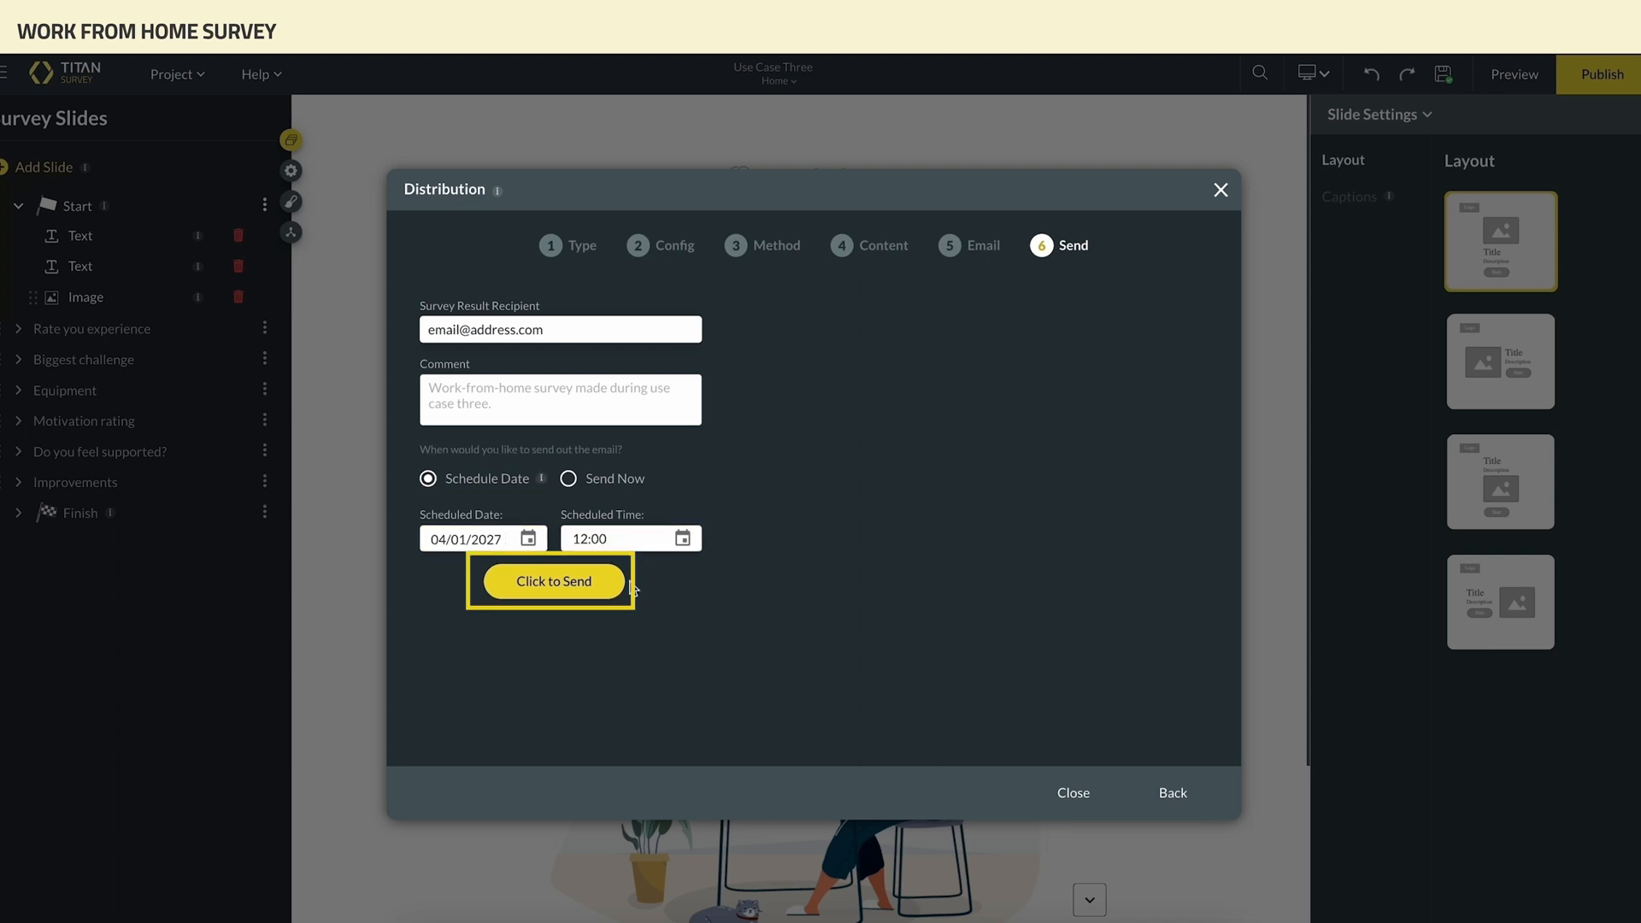